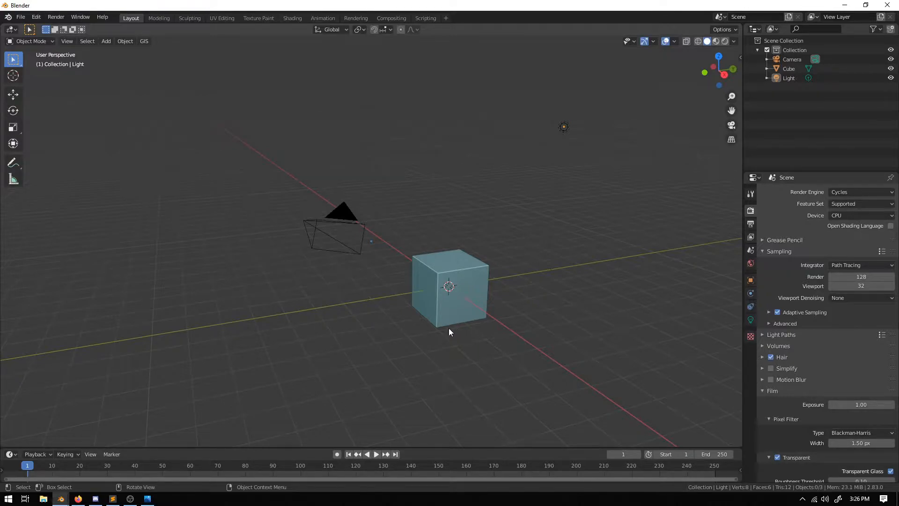
- Check the Cycles render devices in the system preferences and save the preferences
{"action": "left_click", "coordinate": [36, 17]}
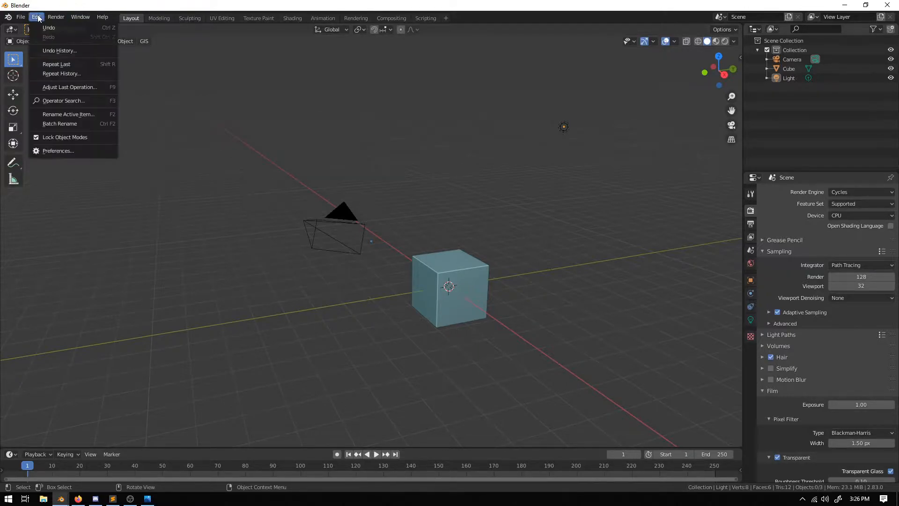
{"action": "left_click", "coordinate": [61, 153]}
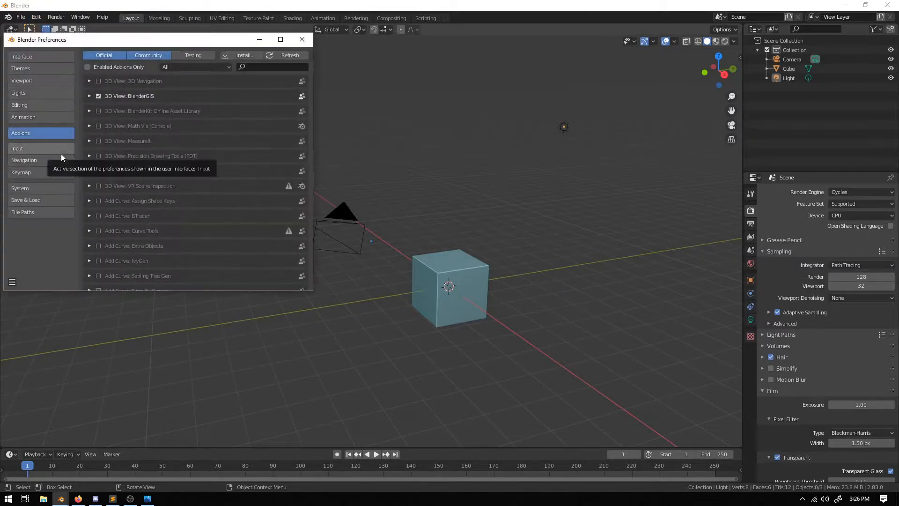
{"action": "left_click_drag", "start_coordinate": [141, 41], "coordinate": [338, 143]}
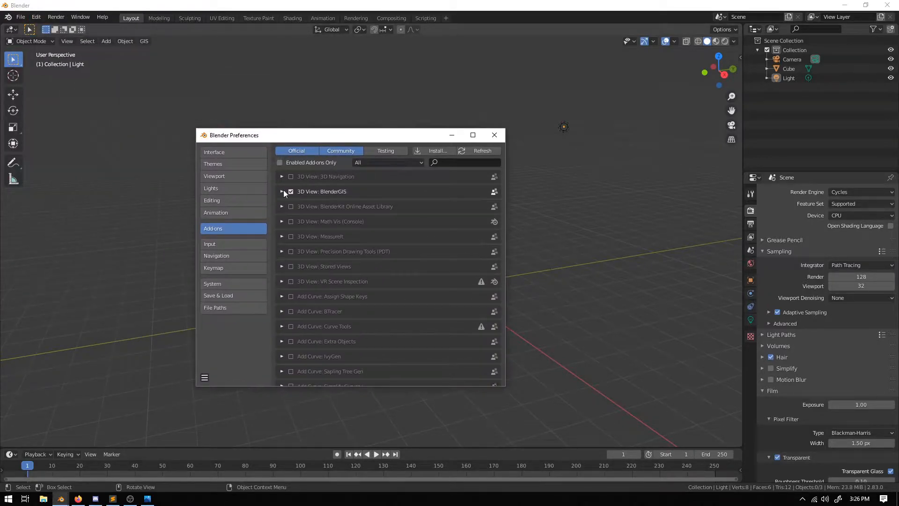
{"action": "left_click", "coordinate": [217, 284]}
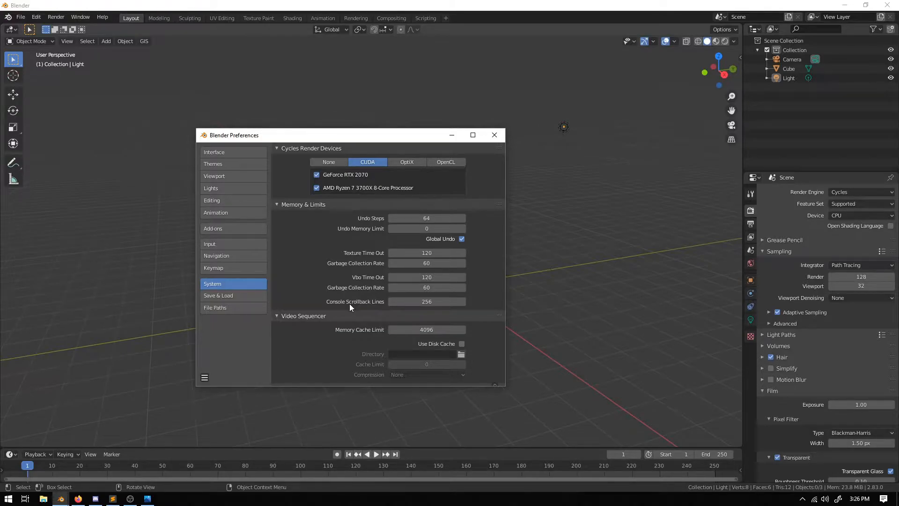
{"action": "scroll", "coordinate": [364, 295], "scroll_direction": "down", "scroll_amount": 1}
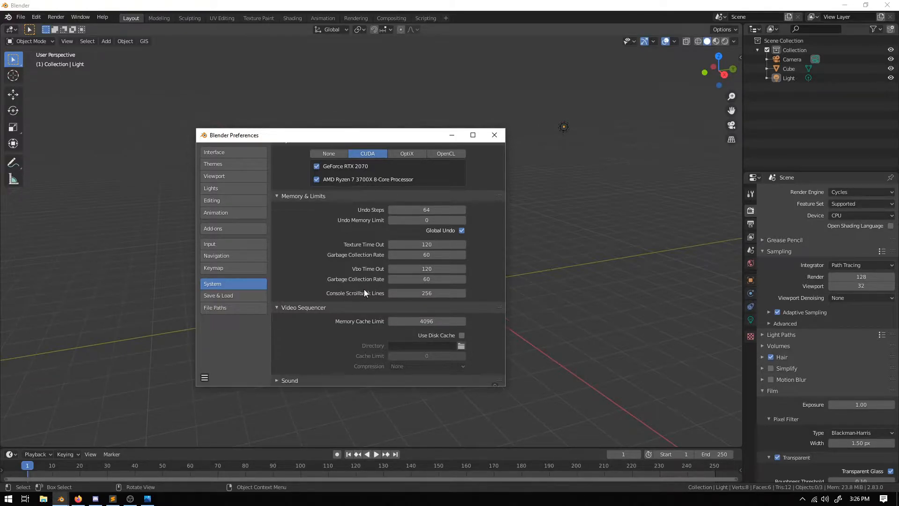
{"action": "left_click", "coordinate": [202, 375]}
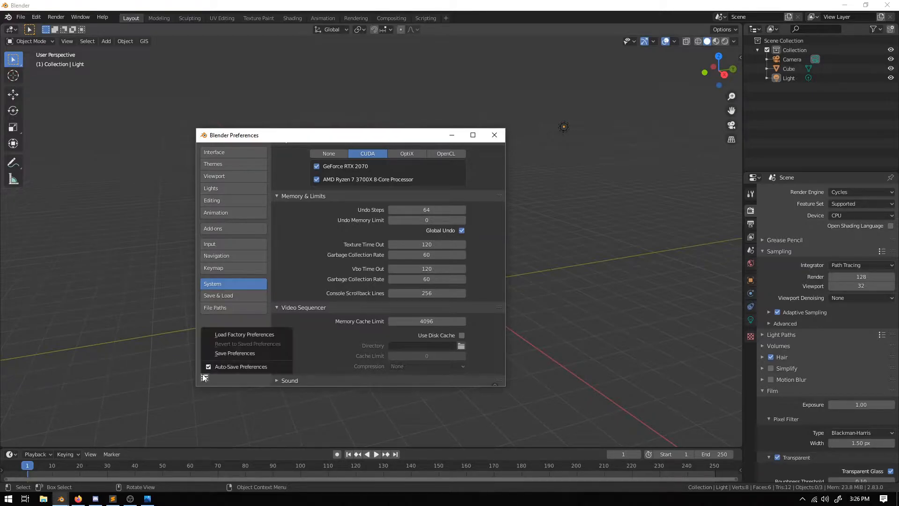
{"action": "left_click", "coordinate": [231, 352]}
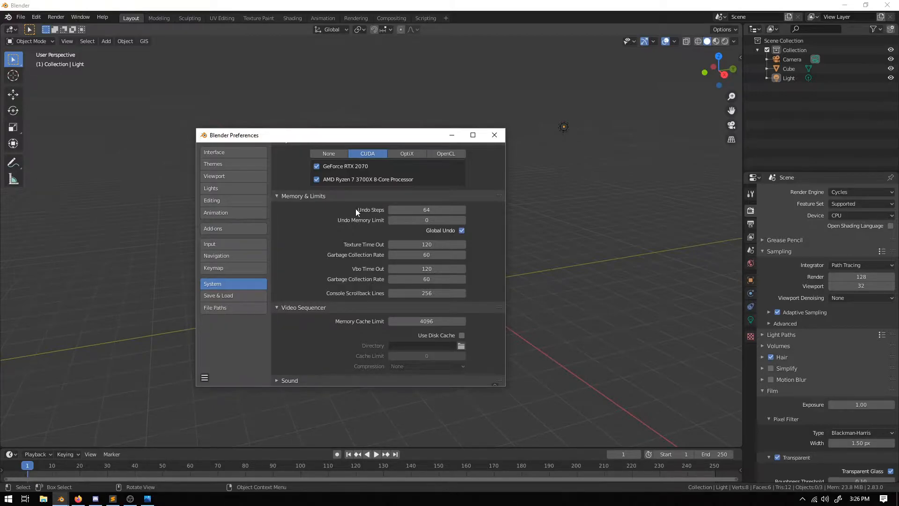
- Search the add-ons for "image" to check Import Images as Planes, and close the preferences
{"action": "left_click", "coordinate": [229, 230]}
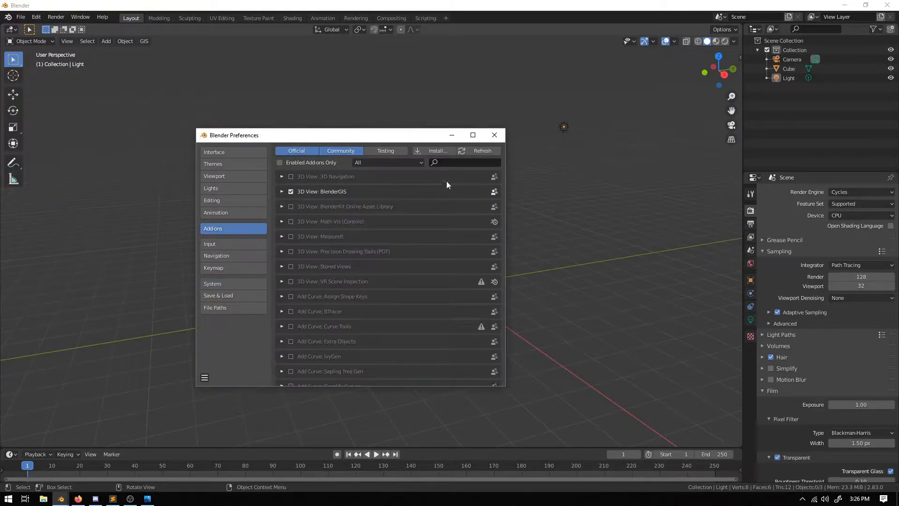
{"action": "left_click", "coordinate": [456, 163]}
{"action": "type", "text": "image"}
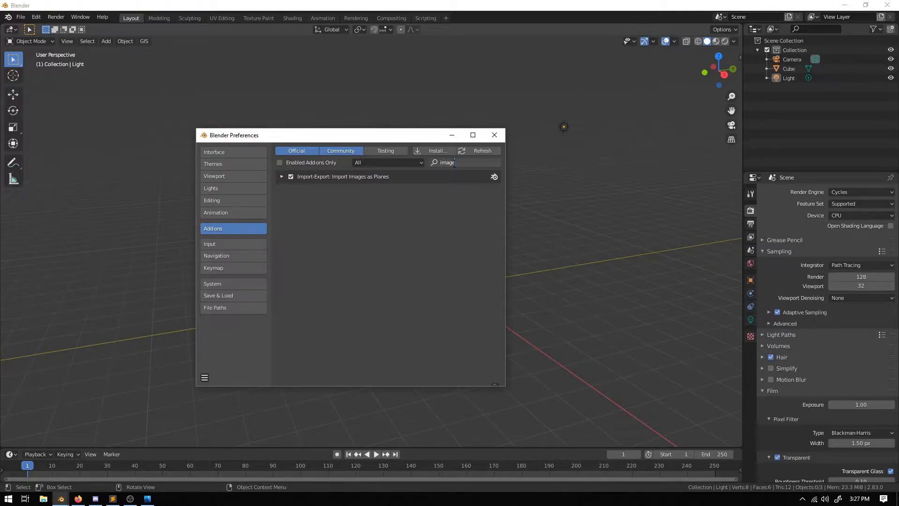
{"action": "left_click", "coordinate": [494, 136]}
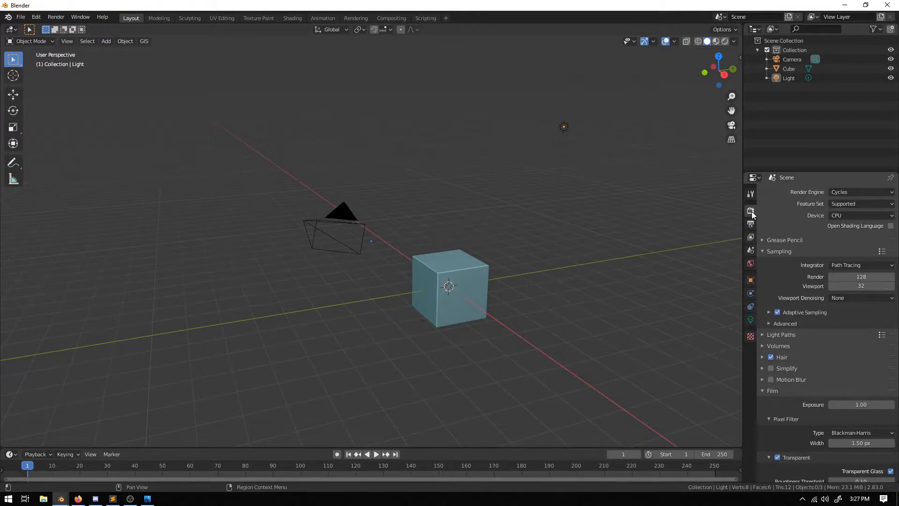
- Set the scene's render engine to Cycles
{"action": "left_click", "coordinate": [860, 192]}
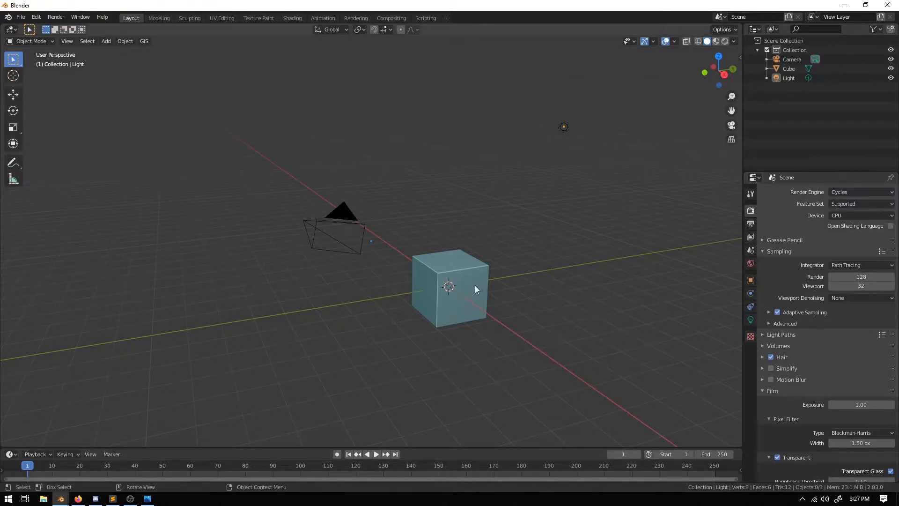
{"action": "mouse_move", "coordinate": [354, 186]}
{"action": "middle_mouse_down"}
{"action": "mouse_move", "coordinate": [451, 212]}
{"action": "mouse_move", "coordinate": [490, 182]}
{"action": "mouse_move", "coordinate": [351, 186]}
{"action": "middle_mouse_up"}
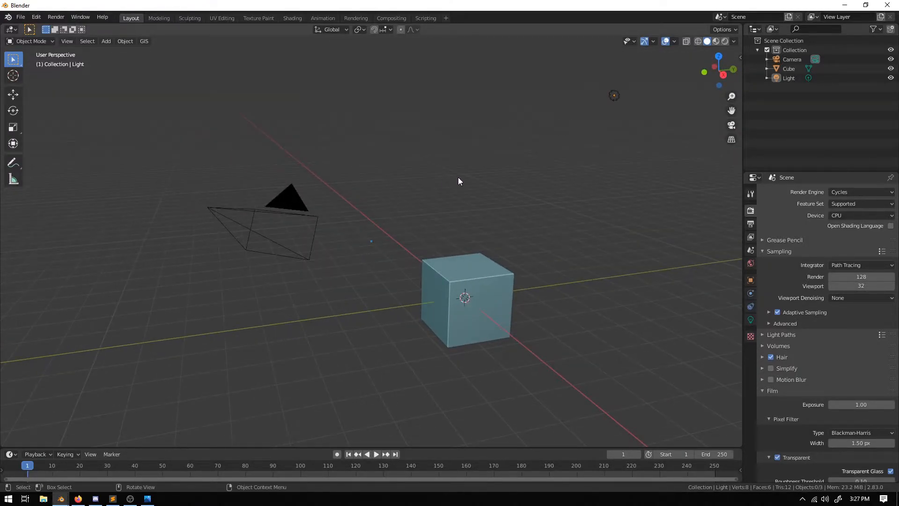
{"action": "left_click", "coordinate": [843, 191]}
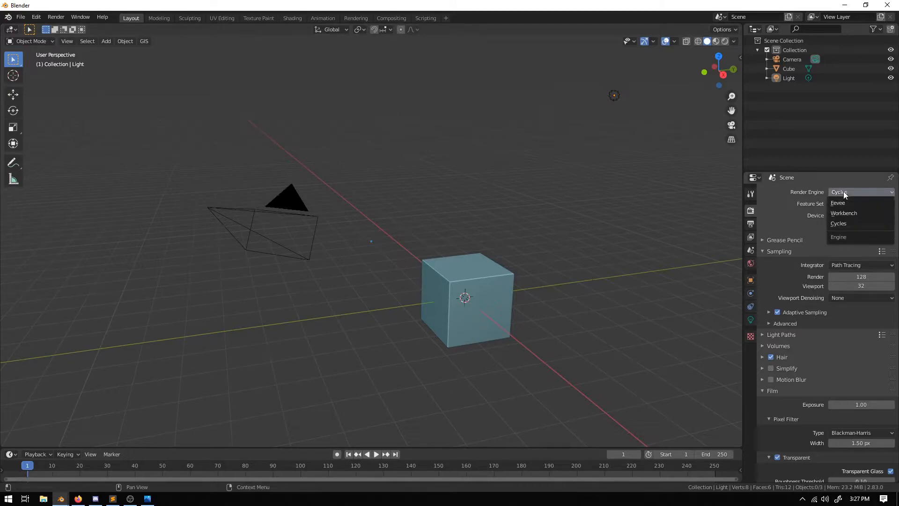
{"action": "left_click", "coordinate": [844, 224]}
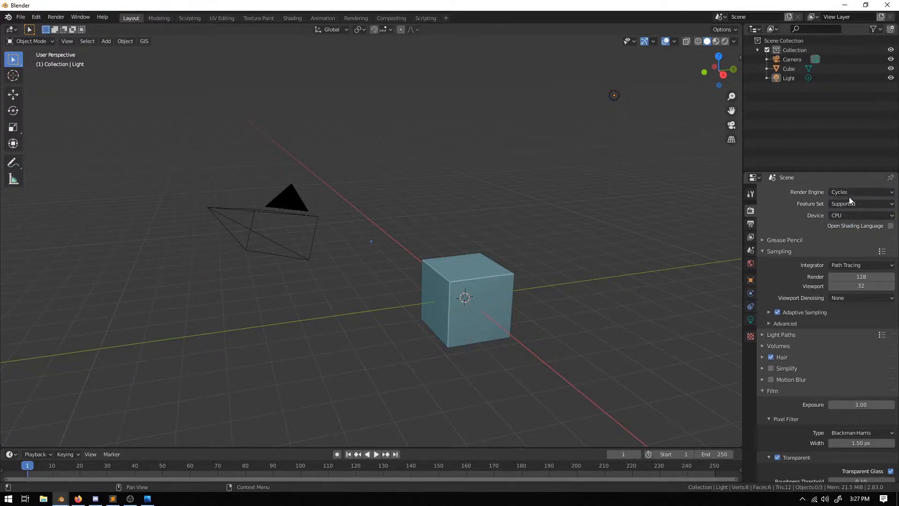
- Choose the Supported feature set and CPU as the render device, and check the viewport denoising option
{"action": "left_click", "coordinate": [847, 203]}
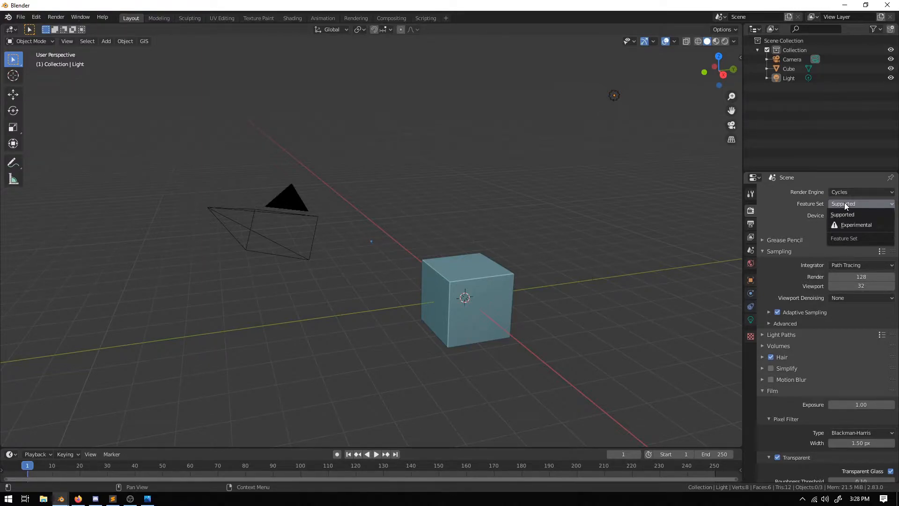
{"action": "left_click", "coordinate": [842, 214]}
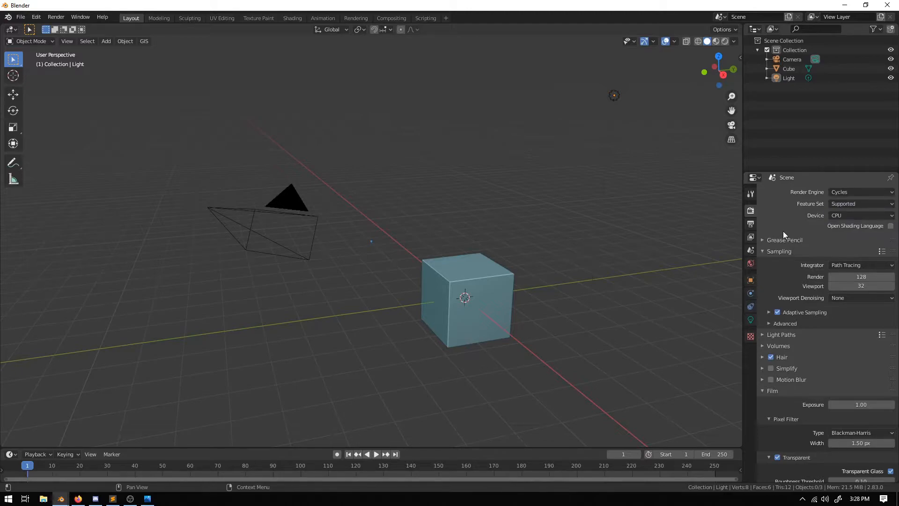
{"action": "left_click", "coordinate": [846, 216]}
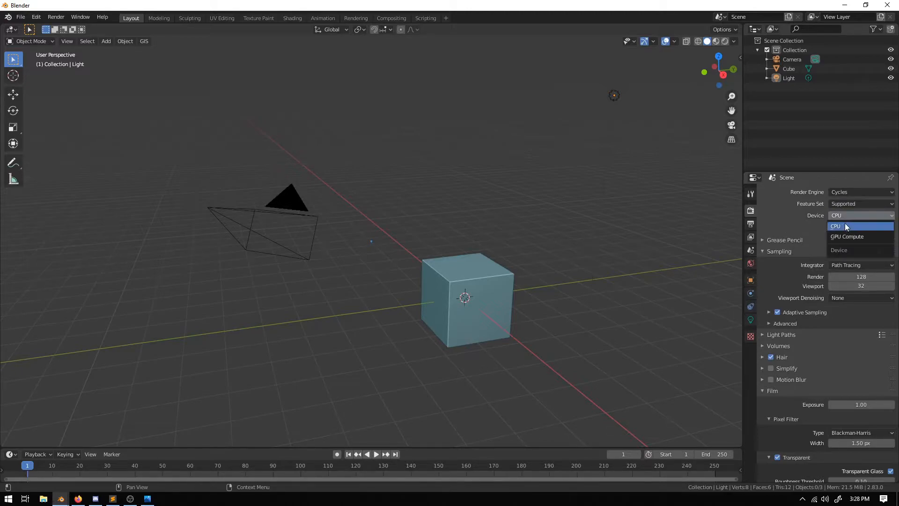
{"action": "left_click", "coordinate": [844, 225]}
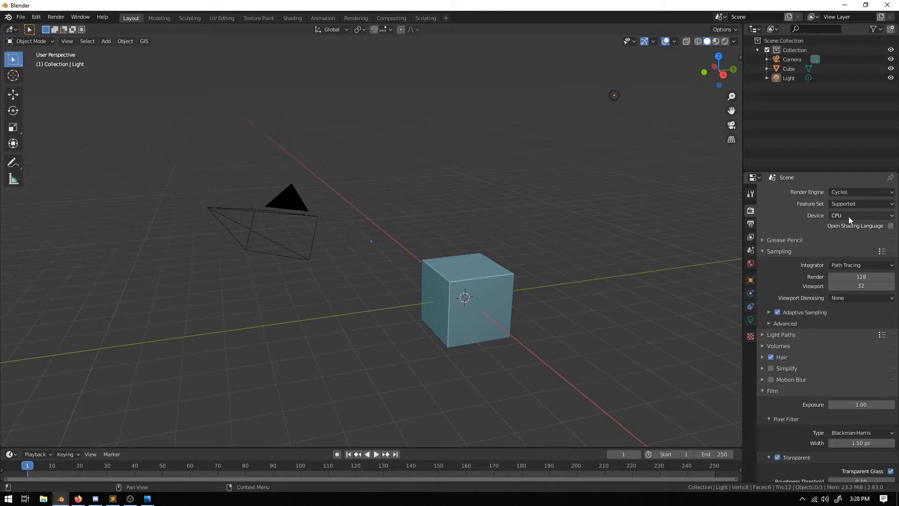
{"action": "left_click", "coordinate": [848, 215]}
{"action": "left_click", "coordinate": [839, 297]}
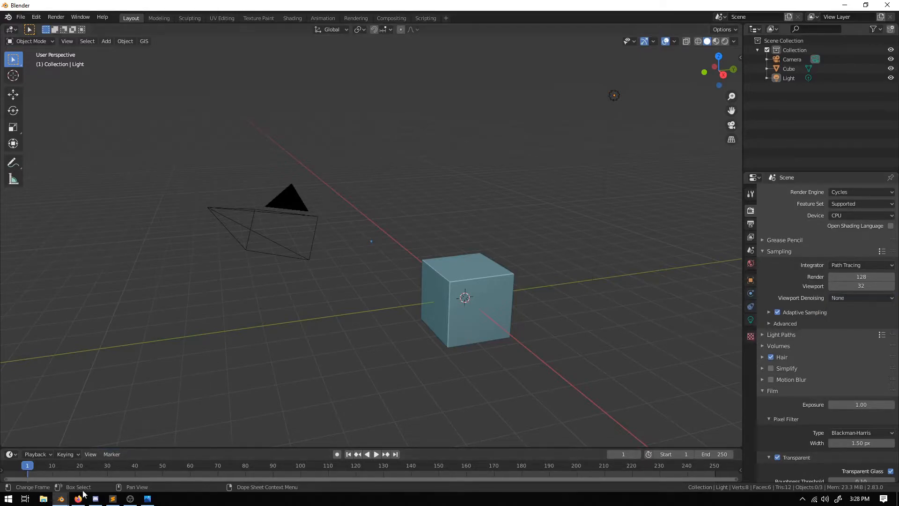
- Switch to the Eldar Power Rangers.blend window, set its viewport denoising to None and inspect the rendered figures
{"action": "mouse_move", "coordinate": [61, 498]}
{"action": "left_click", "coordinate": [62, 474]}
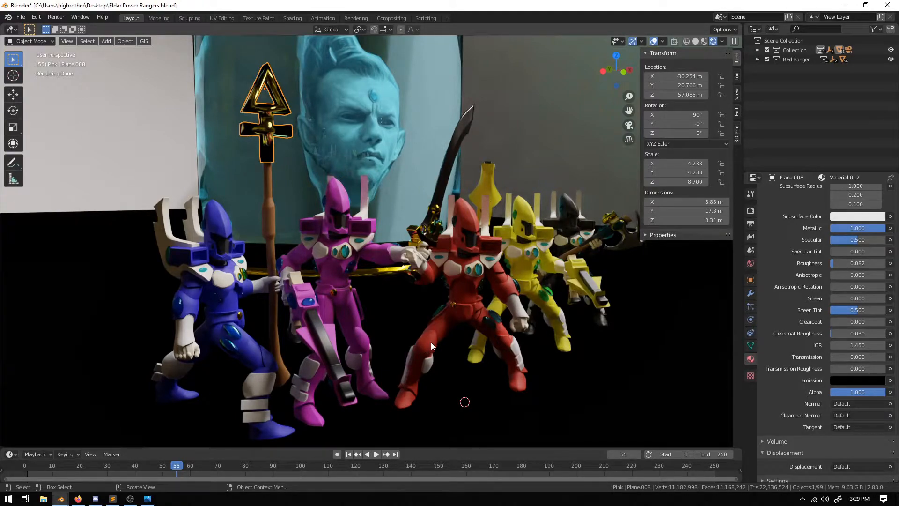
{"action": "left_click", "coordinate": [751, 210]}
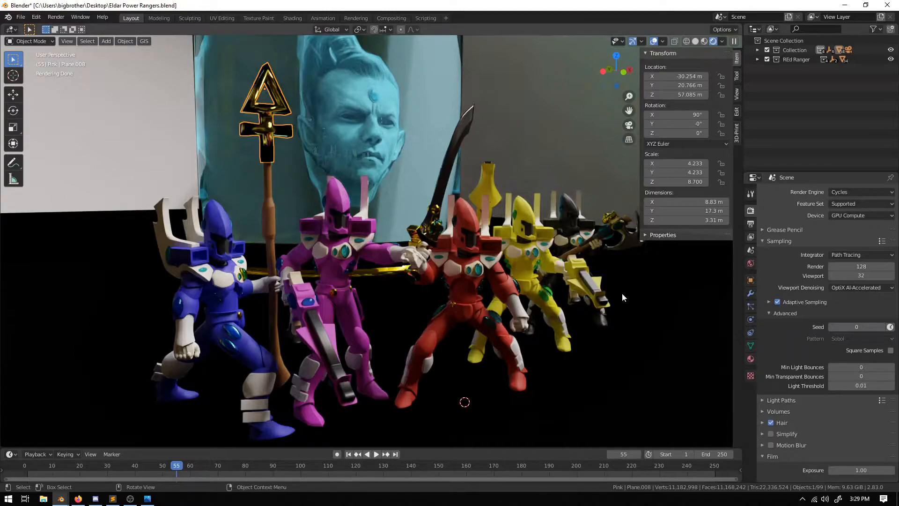
{"action": "left_click", "coordinate": [848, 288]}
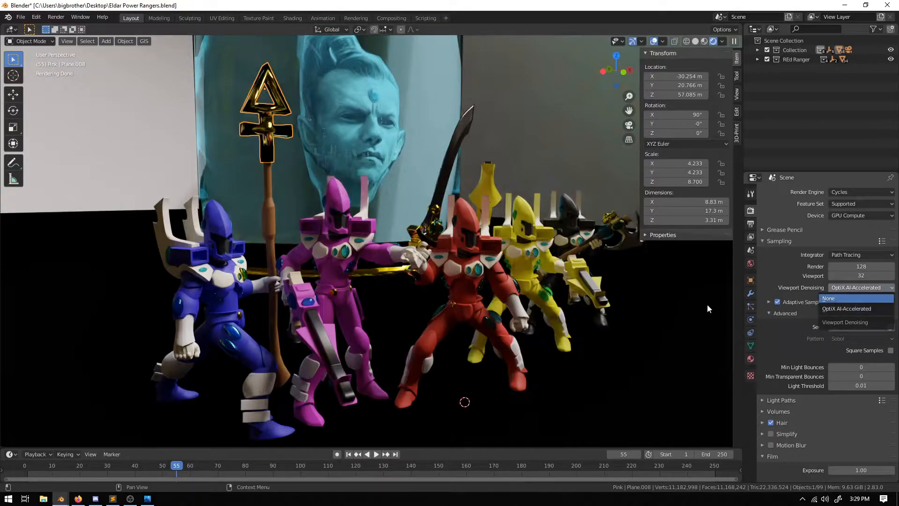
{"action": "key", "text": "Return"}
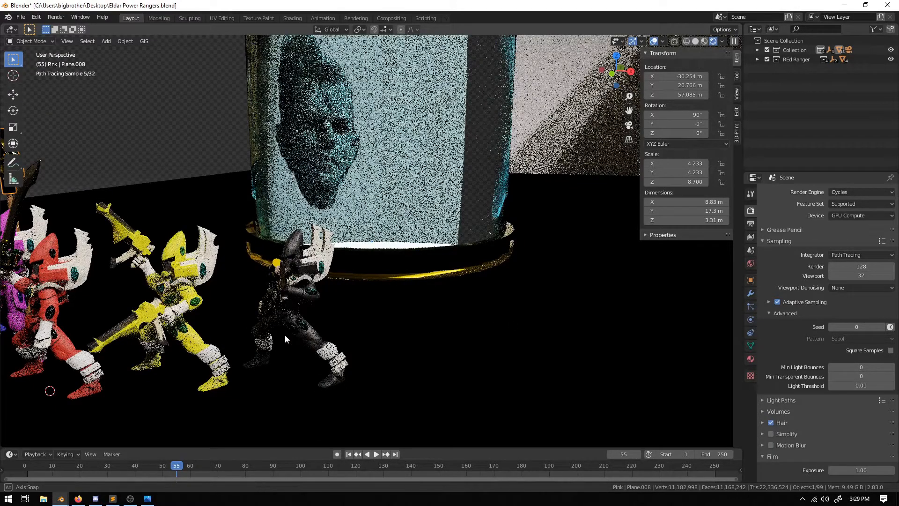
{"action": "mouse_move", "coordinate": [285, 335]}
{"action": "middle_mouse_down"}
{"action": "mouse_move", "coordinate": [352, 334]}
{"action": "mouse_move", "coordinate": [474, 313]}
{"action": "mouse_move", "coordinate": [454, 318]}
{"action": "middle_mouse_up"}
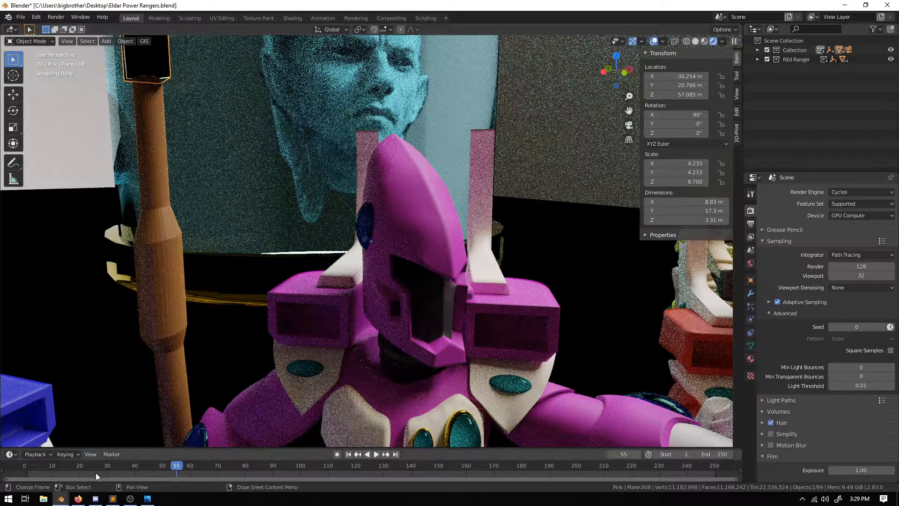
- Switch back to the default cube scene and expand its adaptive sampling settings
{"action": "left_click", "coordinate": [58, 503]}
{"action": "left_click", "coordinate": [135, 468]}
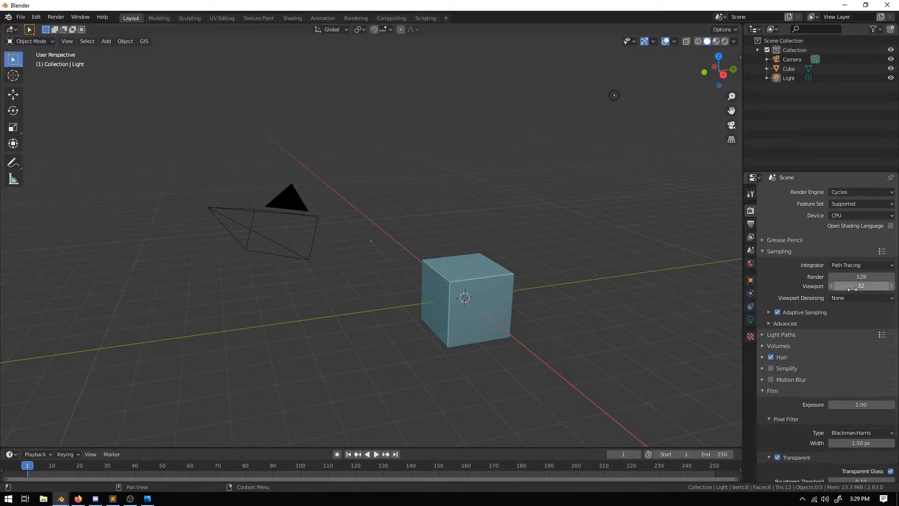
{"action": "left_click", "coordinate": [769, 312]}
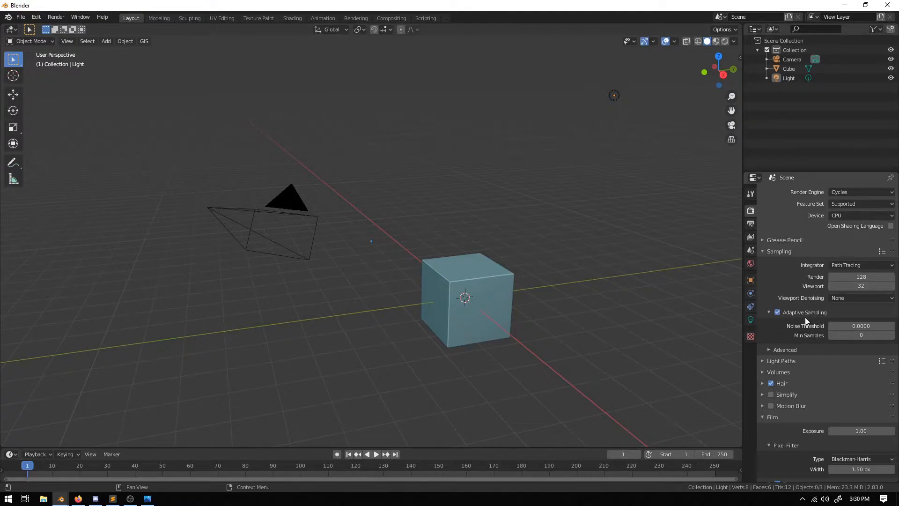
{"action": "left_click", "coordinate": [774, 313]}
{"action": "left_click", "coordinate": [774, 313]}
- Examine the Light Paths and Film render settings, including the pixel filter and transparency options
{"action": "scroll", "coordinate": [822, 375], "scroll_direction": "down", "scroll_amount": 3}
{"action": "scroll", "coordinate": [822, 375], "scroll_direction": "down", "scroll_amount": 1}
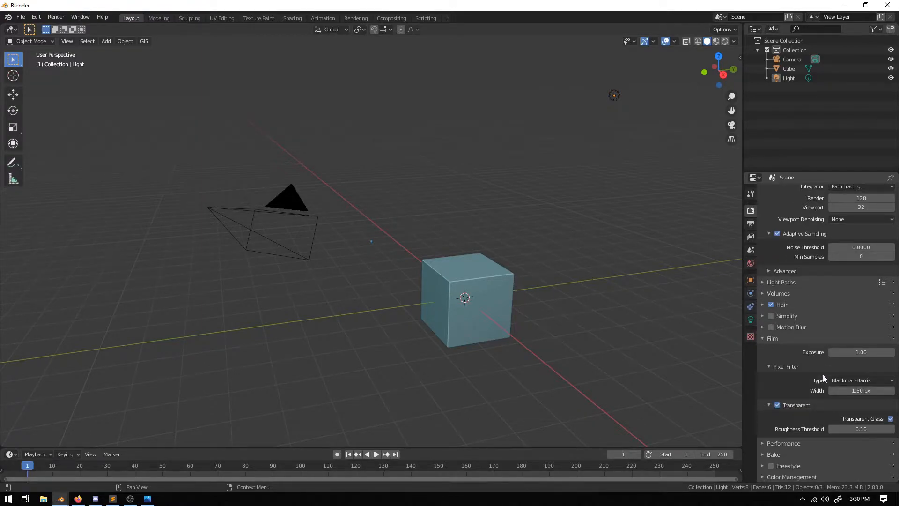
{"action": "left_click", "coordinate": [762, 338]}
{"action": "left_click", "coordinate": [762, 338]}
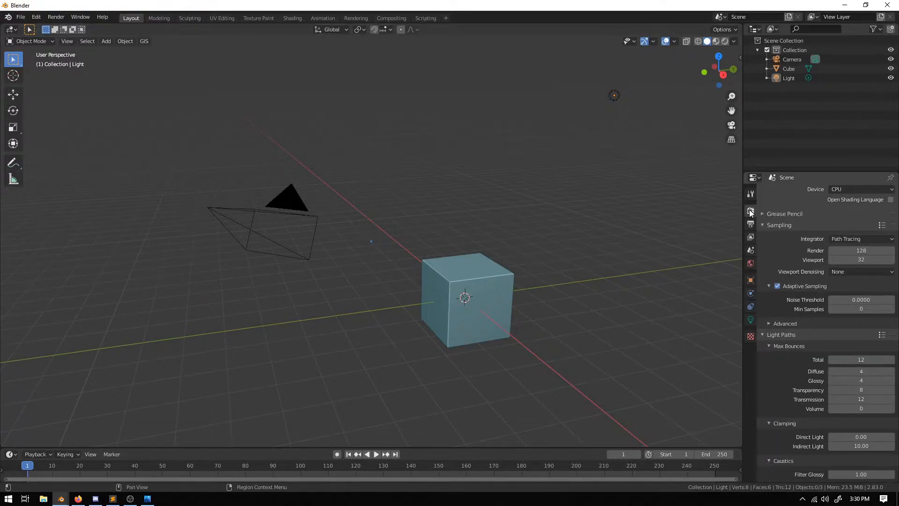
{"action": "left_click", "coordinate": [761, 338]}
{"action": "left_click", "coordinate": [762, 417]}
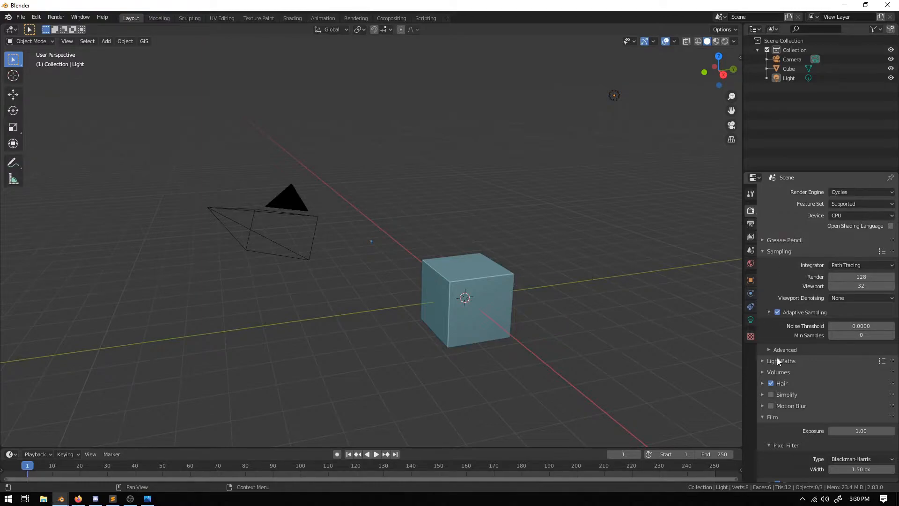
{"action": "scroll", "coordinate": [778, 361], "scroll_direction": "down", "scroll_amount": 4}
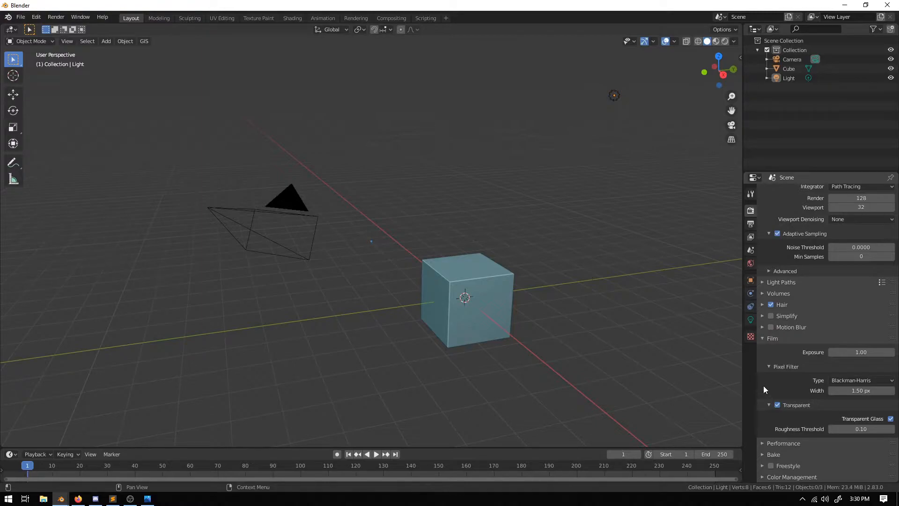
- Save the current scene and its render settings as the default startup file
{"action": "left_click", "coordinate": [20, 17]}
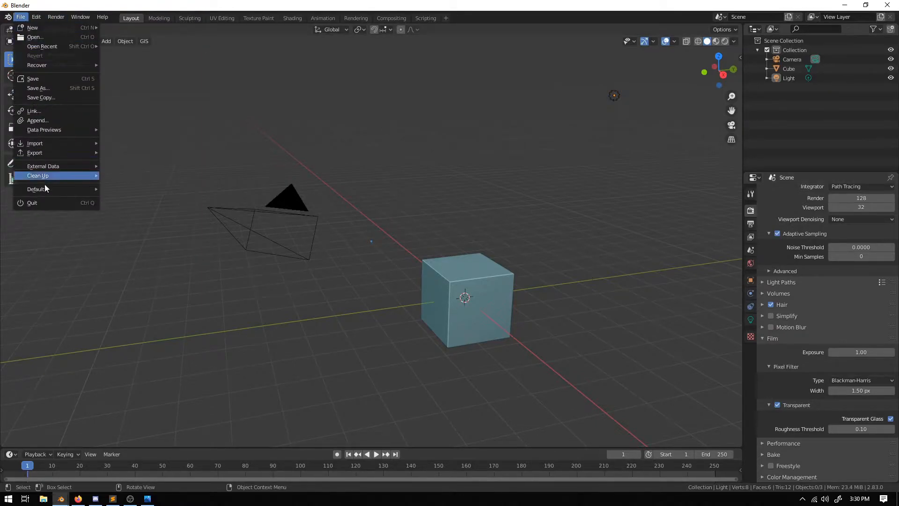
{"action": "mouse_move", "coordinate": [49, 190]}
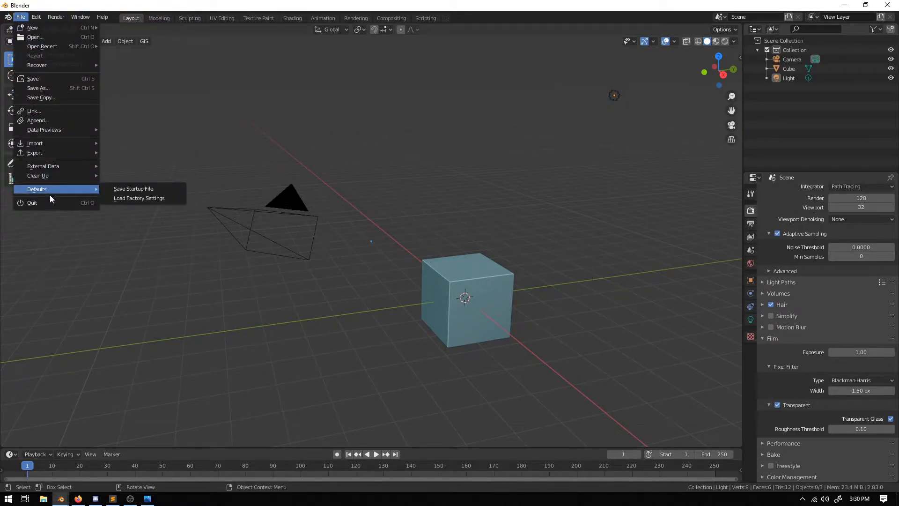
{"action": "left_click", "coordinate": [127, 190]}
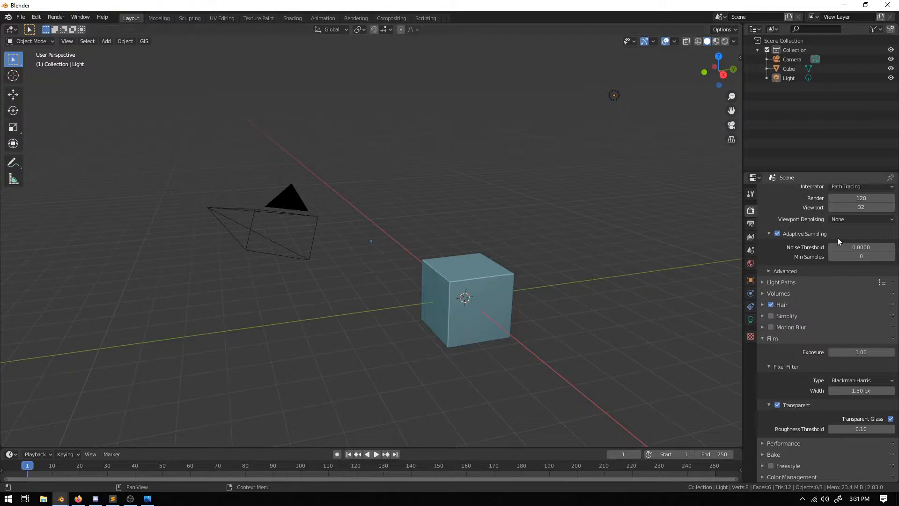
{"action": "scroll", "coordinate": [835, 290], "scroll_direction": "up", "scroll_amount": 4}
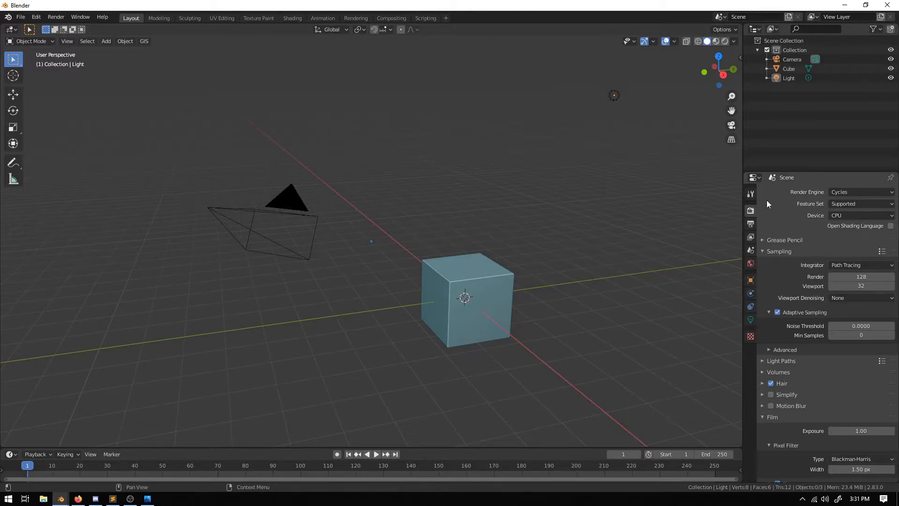
{"action": "scroll", "coordinate": [303, 274], "scroll_direction": "down", "scroll_amount": 2}
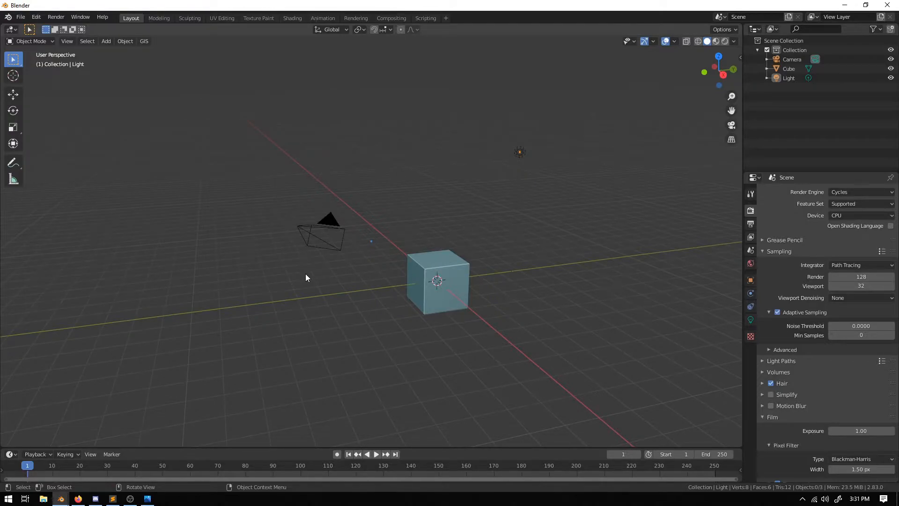
{"action": "middle_click_drag", "start_coordinate": [333, 261], "coordinate": [499, 254]}
{"action": "scroll", "coordinate": [499, 255], "scroll_direction": "up", "scroll_amount": 1}
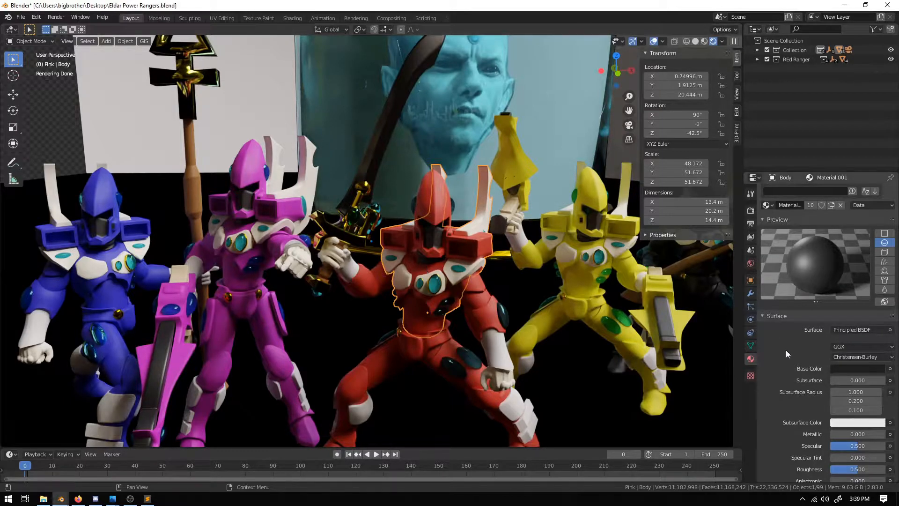
- Examine the RedArmor material of the red figure's body and compare it with the arm and chest pieces
{"action": "scroll", "coordinate": [786, 350], "scroll_direction": "up", "scroll_amount": 3}
{"action": "left_click", "coordinate": [781, 196]}
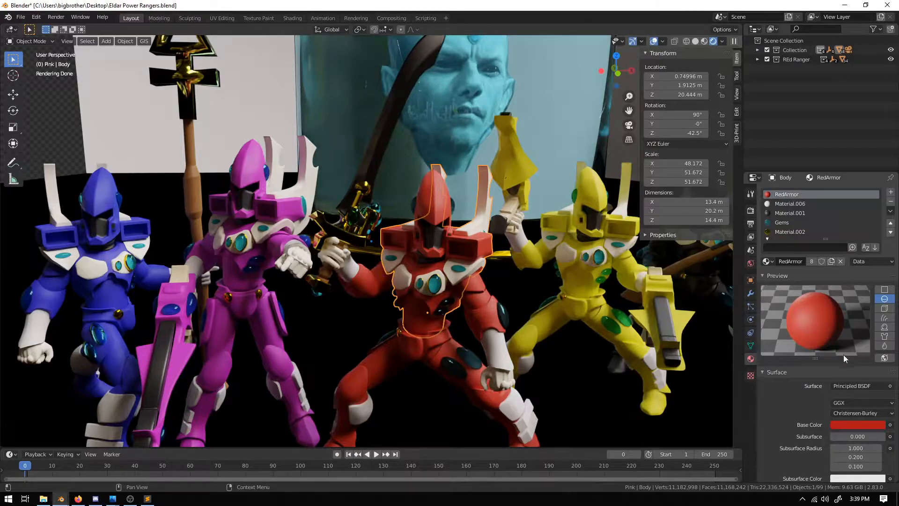
{"action": "scroll", "coordinate": [798, 401], "scroll_direction": "down", "scroll_amount": 3}
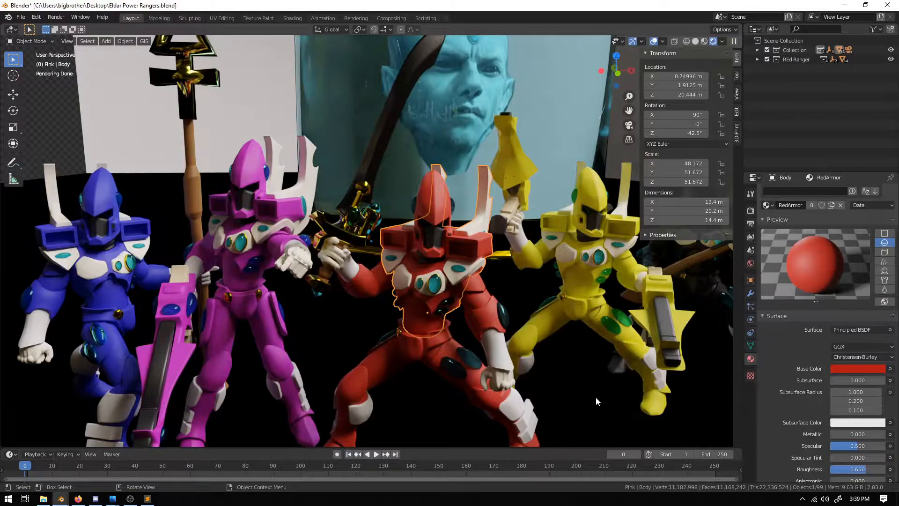
{"action": "left_click", "coordinate": [481, 323]}
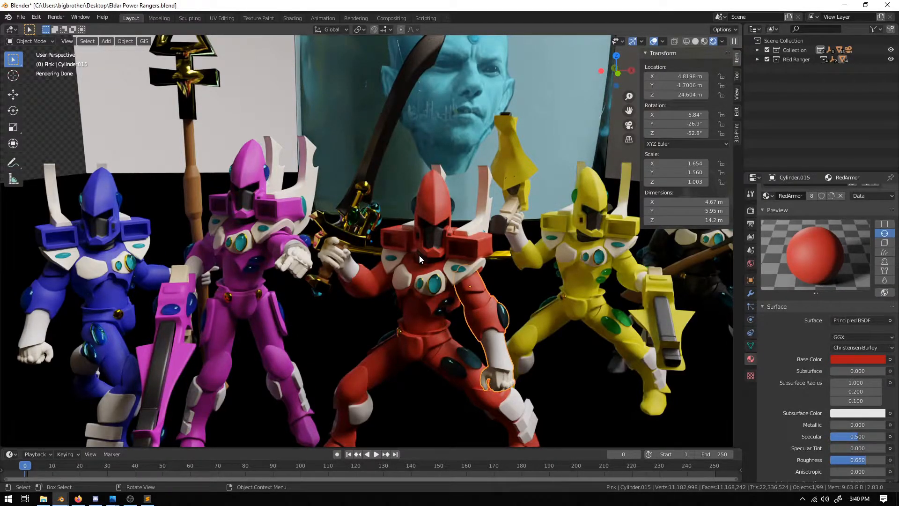
{"action": "left_click", "coordinate": [418, 269]}
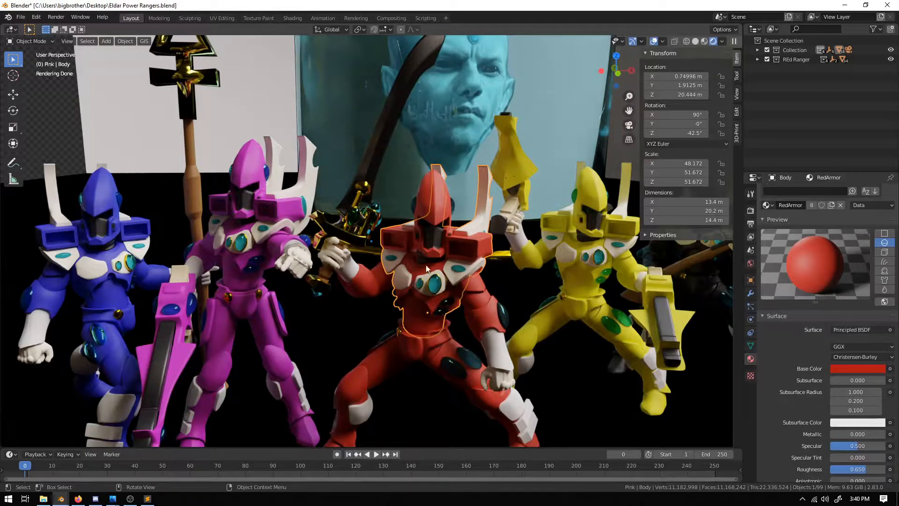
{"action": "left_click", "coordinate": [417, 271]}
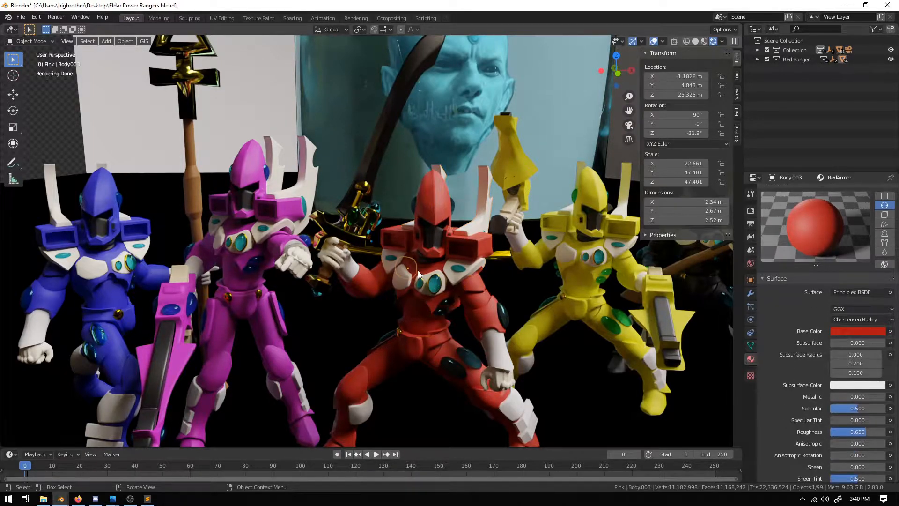
{"action": "left_click", "coordinate": [440, 294]}
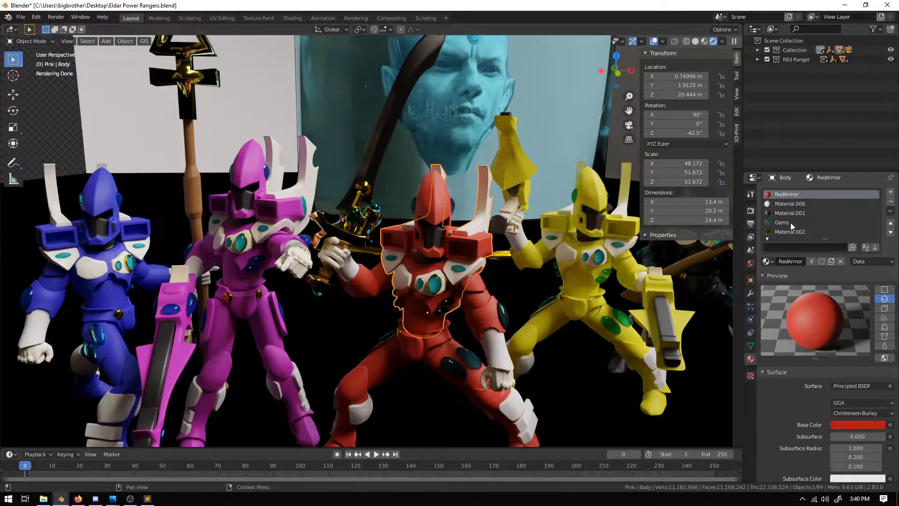
- Examine the Gems glass material on the red figure's body and Gems.007 on the pink figure's forearm armor
{"action": "left_click", "coordinate": [777, 222]}
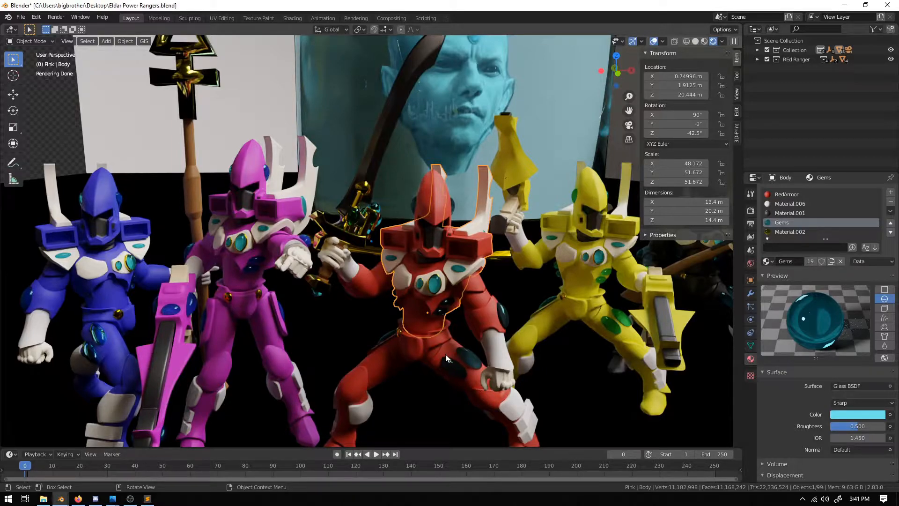
{"action": "left_click", "coordinate": [194, 305]}
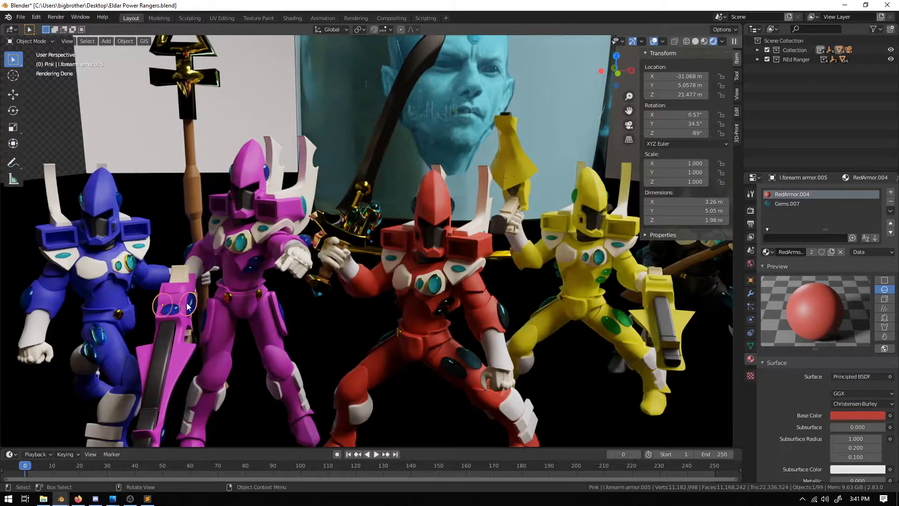
{"action": "left_click", "coordinate": [190, 306]}
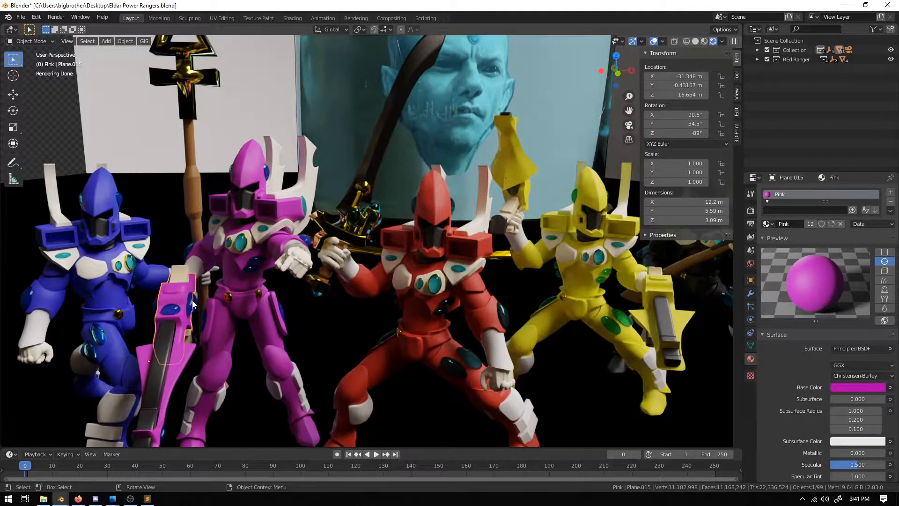
{"action": "left_click", "coordinate": [192, 305]}
{"action": "left_click", "coordinate": [785, 202]}
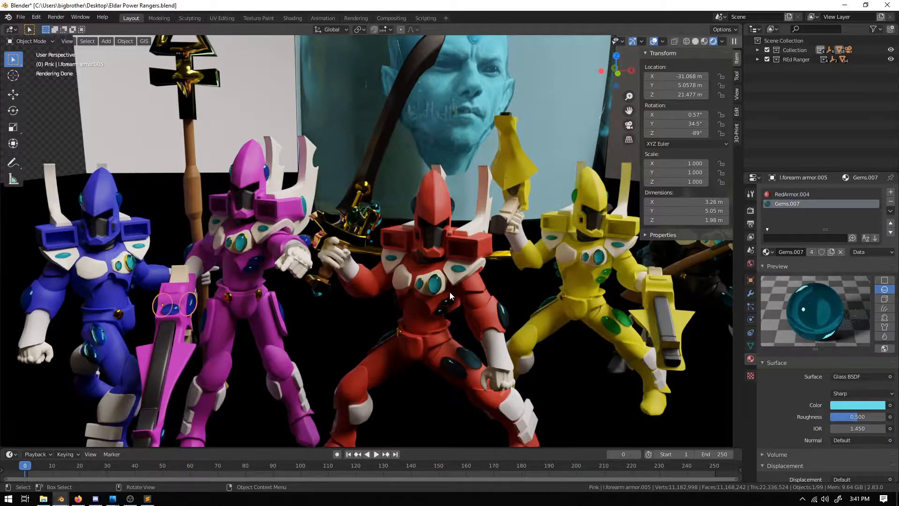
- Select the red figure's helmet and set the roughness of its black Material.001 to 0
{"action": "left_click", "coordinate": [426, 242]}
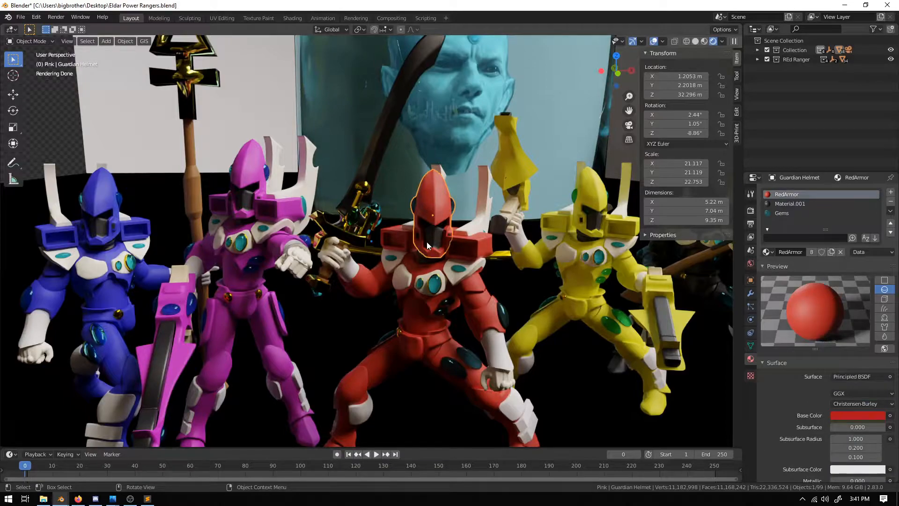
{"action": "left_click", "coordinate": [787, 203]}
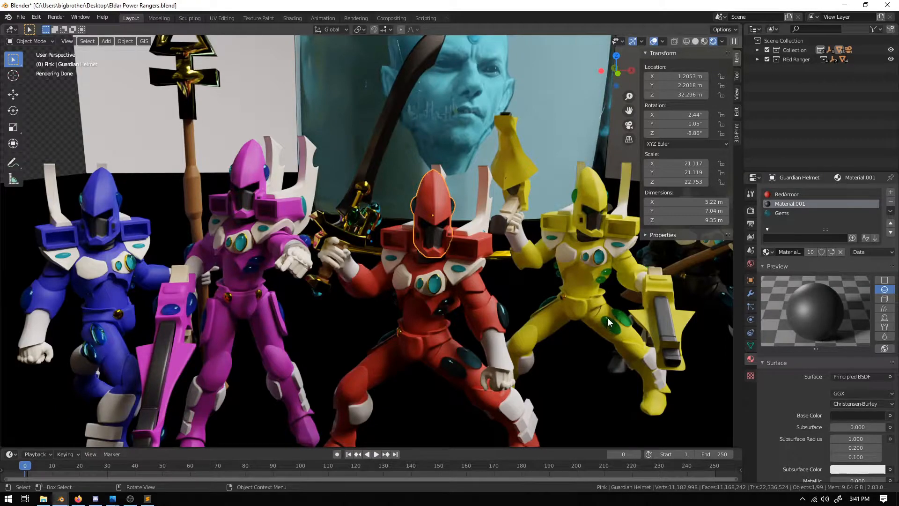
{"action": "scroll", "coordinate": [780, 375], "scroll_direction": "down", "scroll_amount": 3}
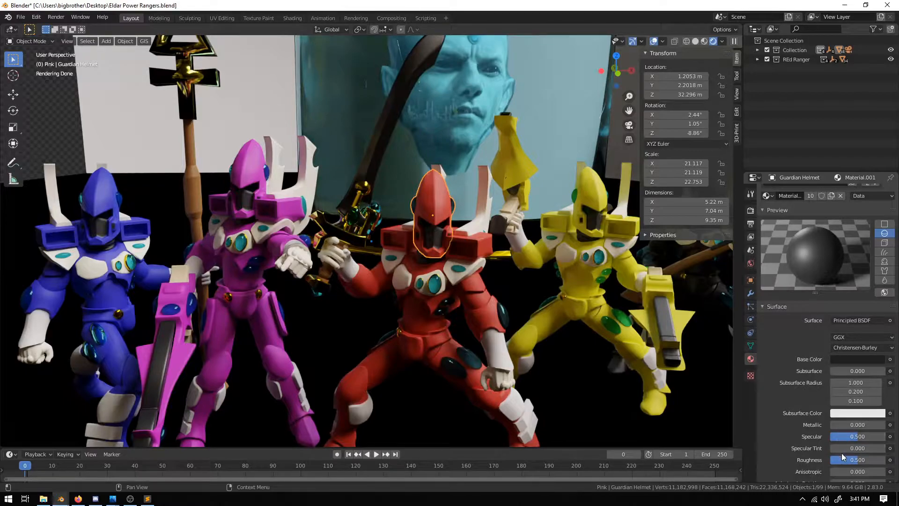
{"action": "scroll", "coordinate": [791, 429], "scroll_direction": "down", "scroll_amount": 1}
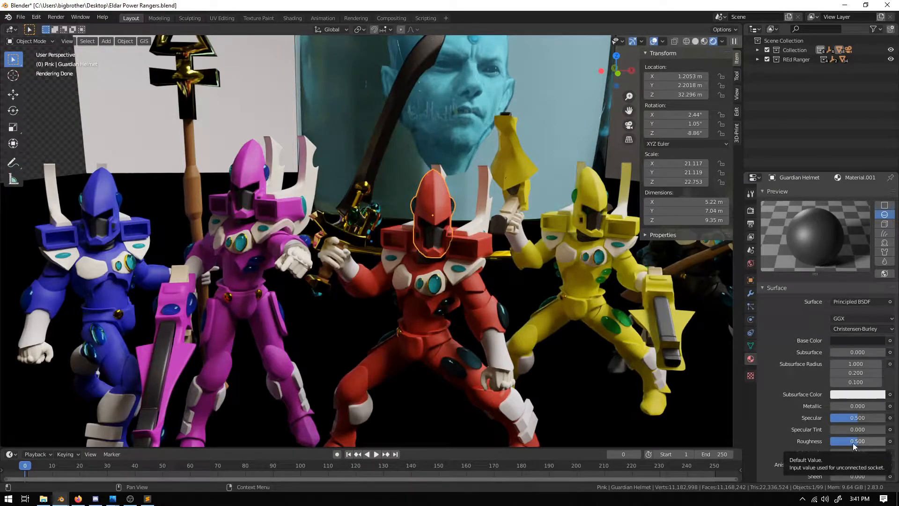
{"action": "left_click_drag", "start_coordinate": [853, 441], "coordinate": [831, 444]}
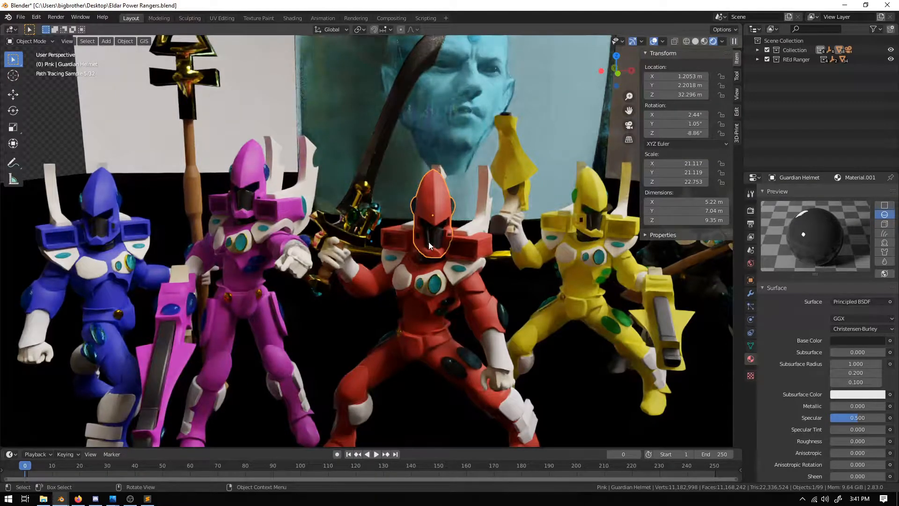
- Inspect the helmet's glossy black visor up close and set the roughness of Material.001 to 1.000
{"action": "scroll", "coordinate": [429, 238], "scroll_direction": "up", "scroll_amount": 10}
{"action": "scroll", "coordinate": [459, 241], "scroll_direction": "down", "scroll_amount": 2}
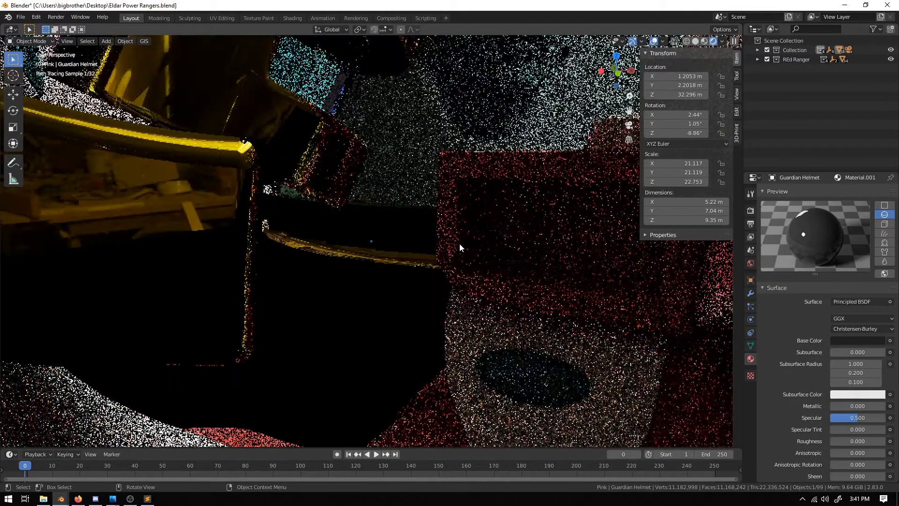
{"action": "scroll", "coordinate": [470, 259], "scroll_direction": "down", "scroll_amount": 8}
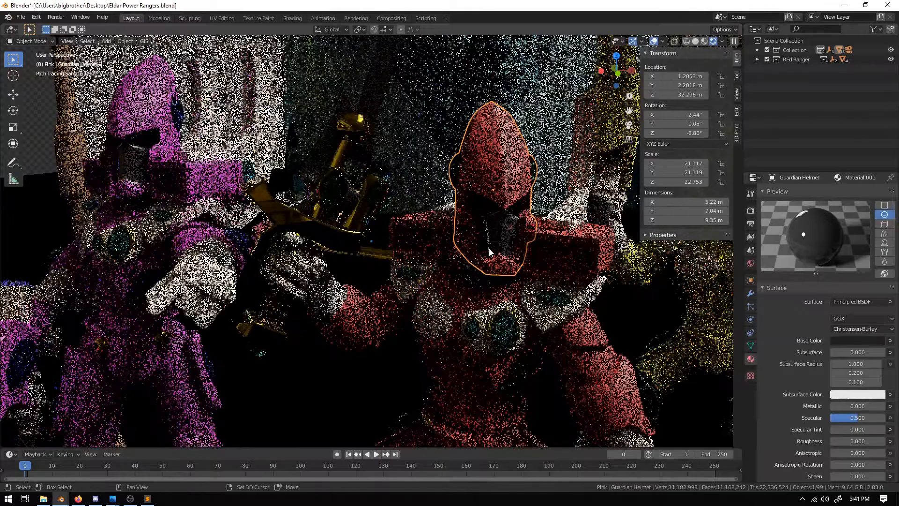
{"action": "scroll", "coordinate": [471, 257], "scroll_direction": "down", "scroll_amount": 1}
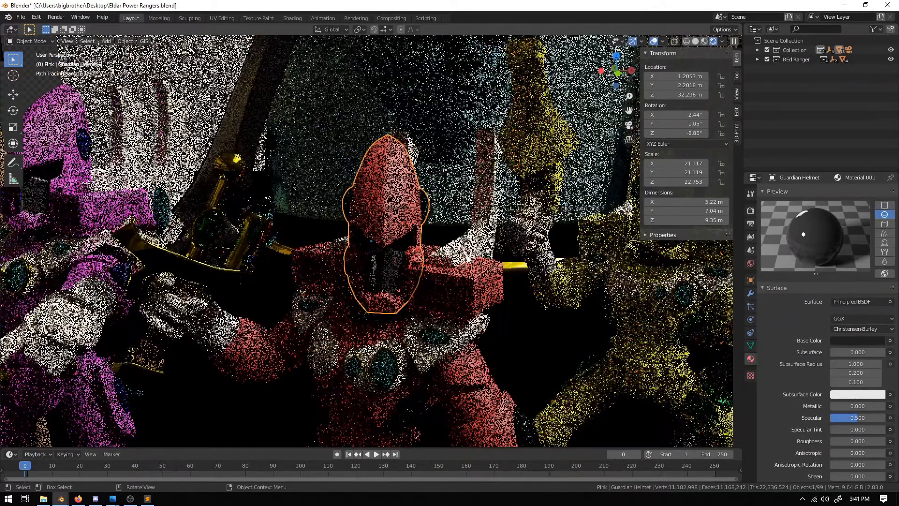
{"action": "scroll", "coordinate": [459, 261], "scroll_direction": "up", "scroll_amount": 7}
{"action": "scroll", "coordinate": [462, 300], "scroll_direction": "down", "scroll_amount": 6}
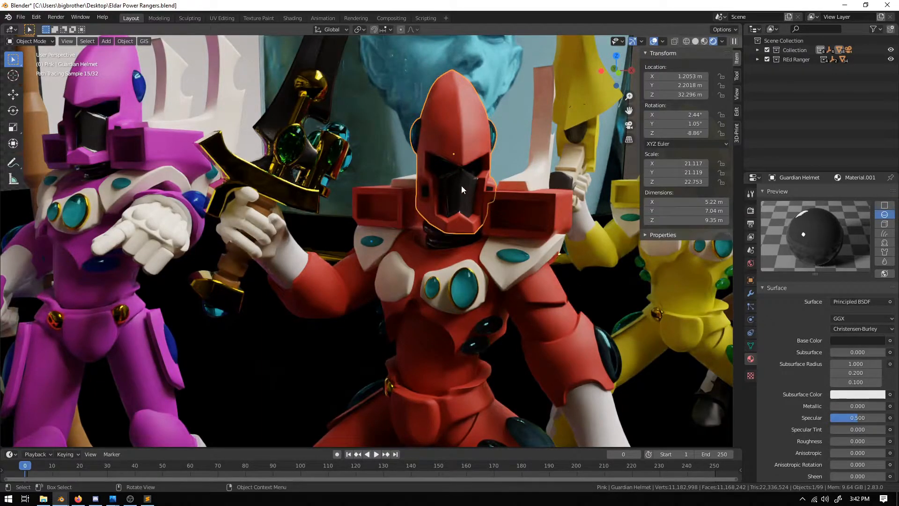
{"action": "left_click_drag", "start_coordinate": [838, 440], "coordinate": [886, 442]}
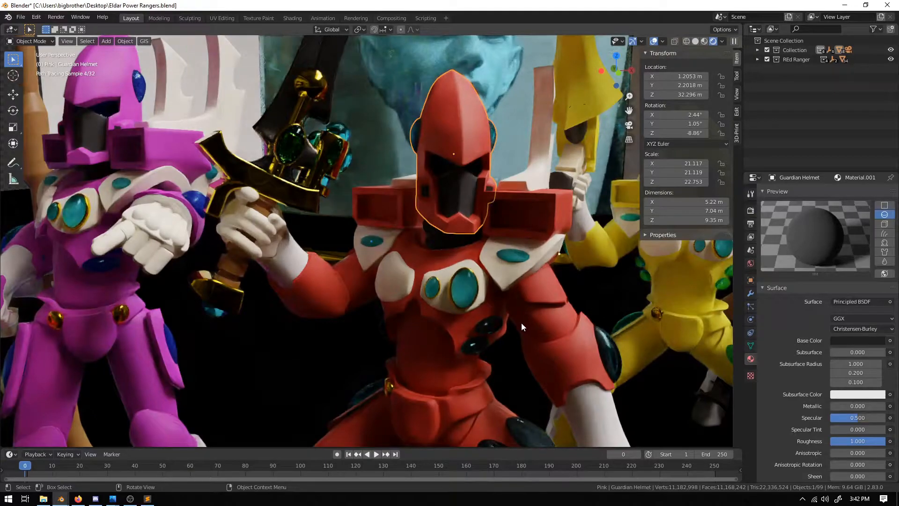
- Select the gold guard of the red figure's sword and examine the Principled BSDF settings of Material.002
{"action": "left_click", "coordinate": [291, 199]}
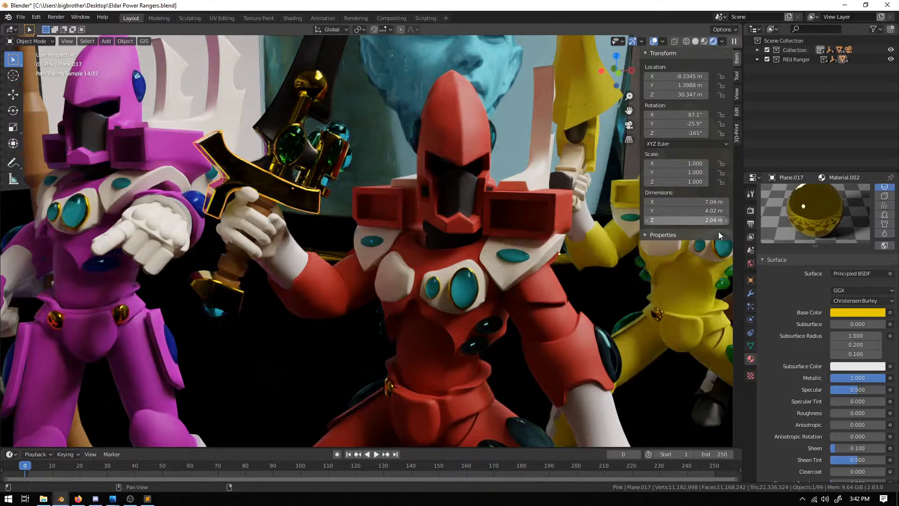
{"action": "scroll", "coordinate": [798, 333], "scroll_direction": "up", "scroll_amount": 2}
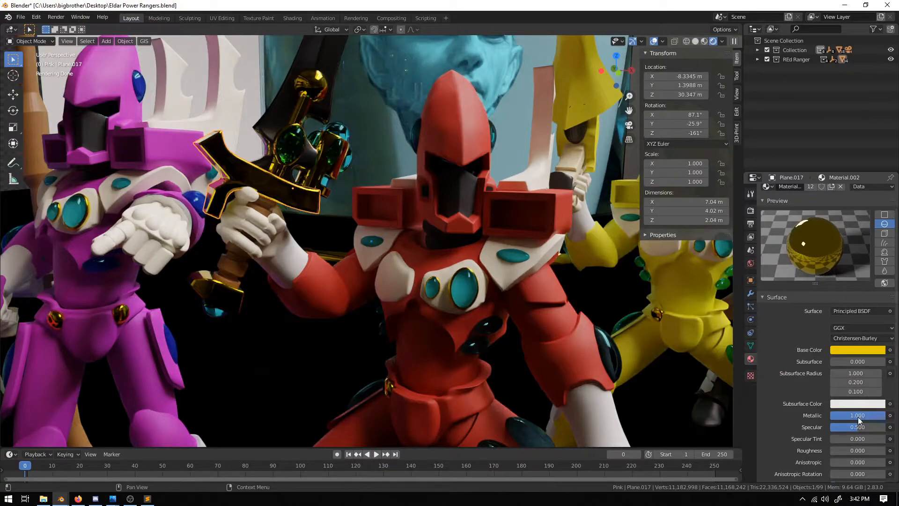
{"action": "scroll", "coordinate": [858, 417], "scroll_direction": "down", "scroll_amount": 2}
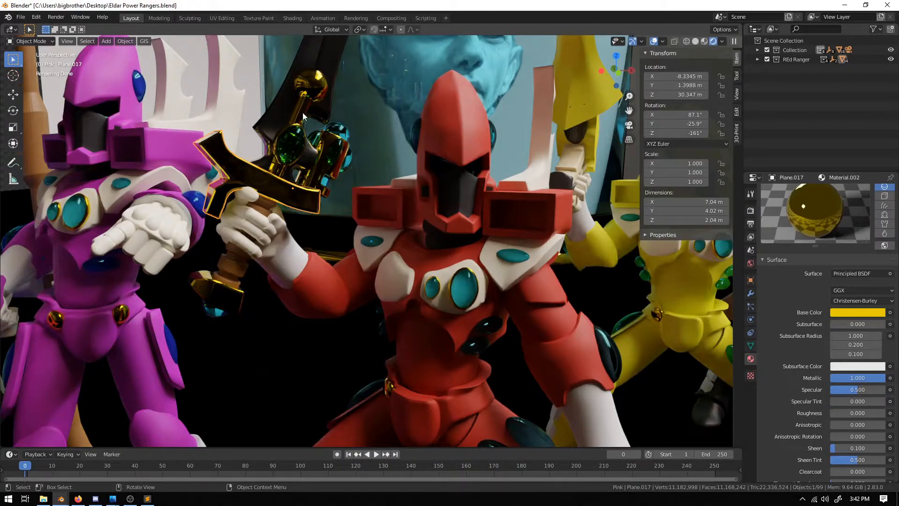
- Inspect the sword's gold and gem reflections up close, and select the blade to examine its metallic Material.007
{"action": "scroll", "coordinate": [304, 99], "scroll_direction": "up", "scroll_amount": 5}
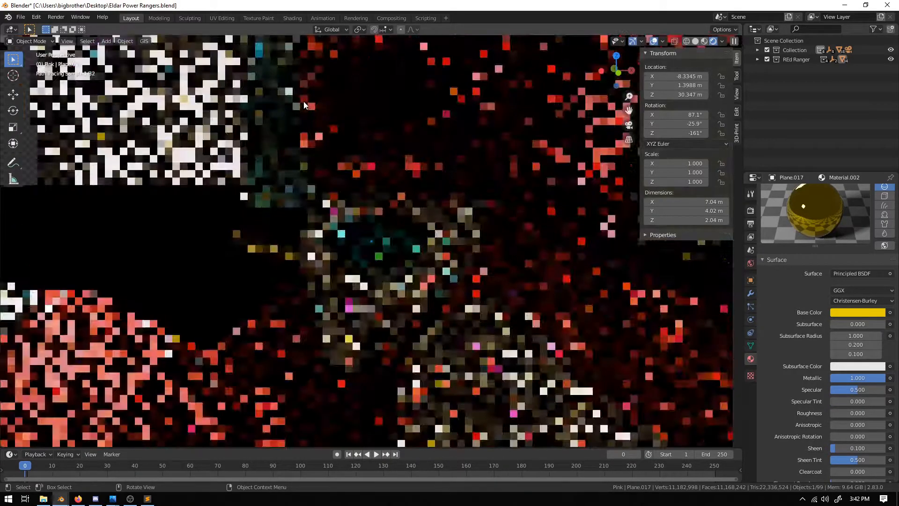
{"action": "middle_click_drag", "start_coordinate": [303, 98], "coordinate": [322, 126]}
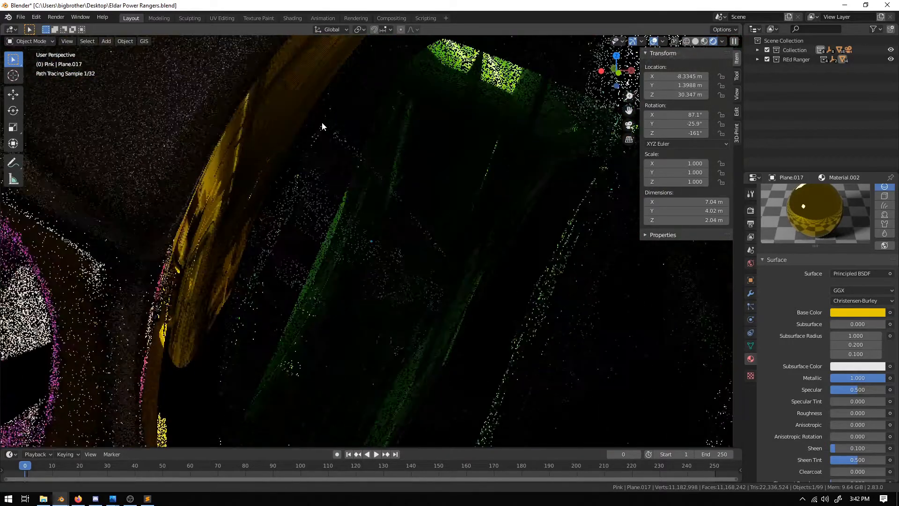
{"action": "scroll", "coordinate": [322, 123], "scroll_direction": "down", "scroll_amount": 8}
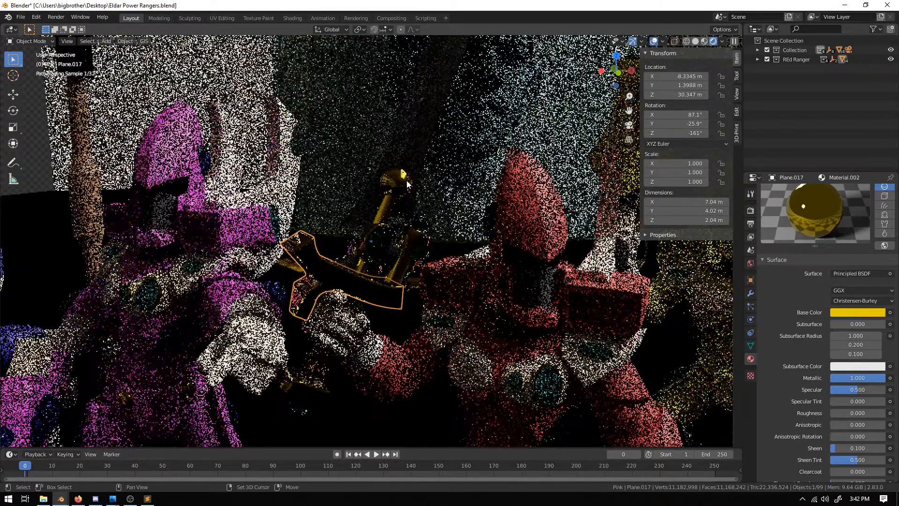
{"action": "scroll", "coordinate": [407, 182], "scroll_direction": "up", "scroll_amount": 8}
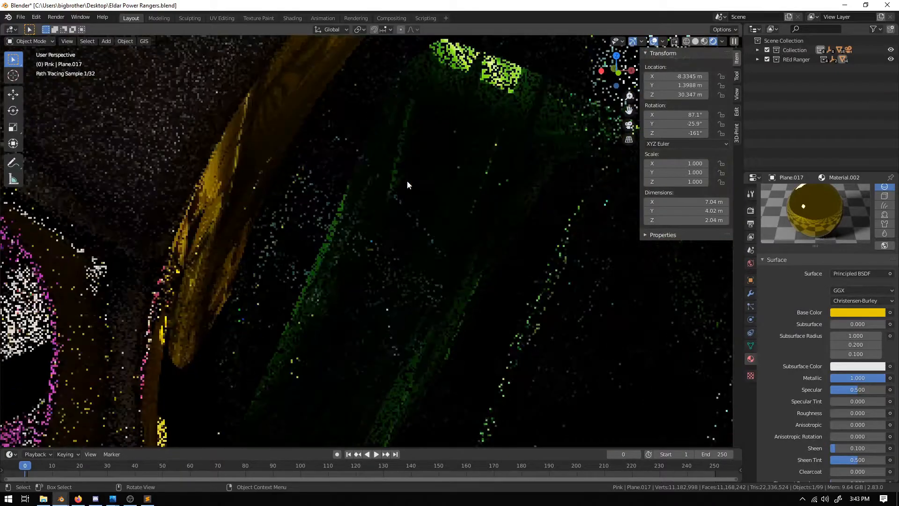
{"action": "mouse_move", "coordinate": [367, 234]}
{"action": "middle_mouse_down", "text": "shift"}
{"action": "mouse_move", "coordinate": [352, 246]}
{"action": "mouse_move", "coordinate": [370, 222]}
{"action": "mouse_move", "coordinate": [378, 183]}
{"action": "mouse_move", "coordinate": [435, 178]}
{"action": "mouse_move", "coordinate": [433, 186]}
{"action": "middle_mouse_up", "text": "shift"}
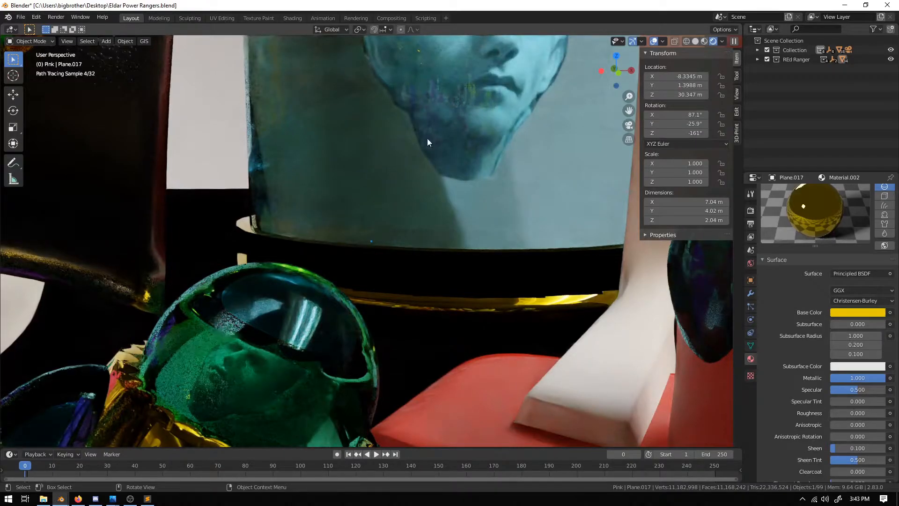
{"action": "scroll", "coordinate": [234, 345], "scroll_direction": "down", "scroll_amount": 3}
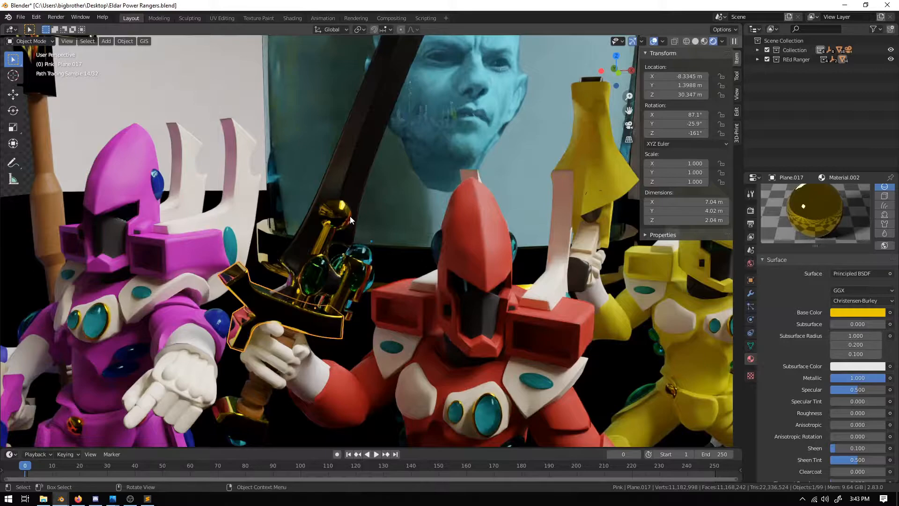
{"action": "left_click", "coordinate": [350, 182]}
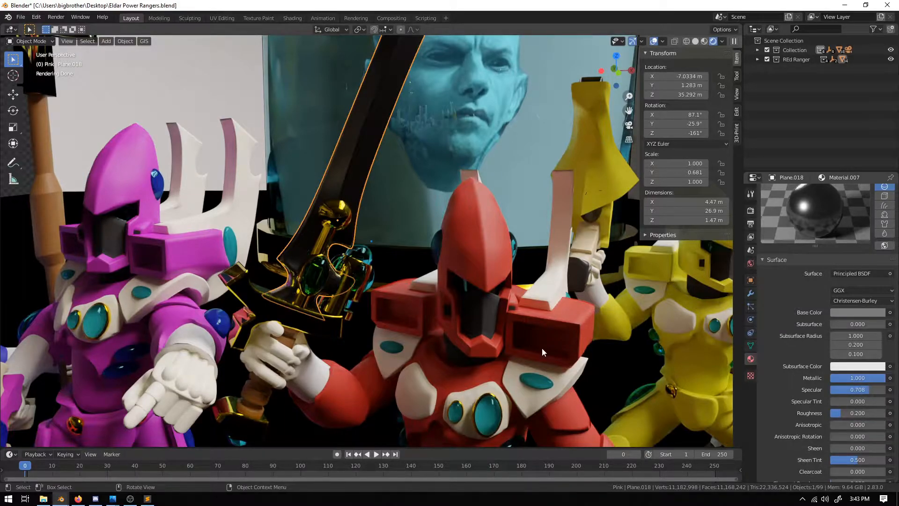
{"action": "scroll", "coordinate": [541, 347], "scroll_direction": "down", "scroll_amount": 3}
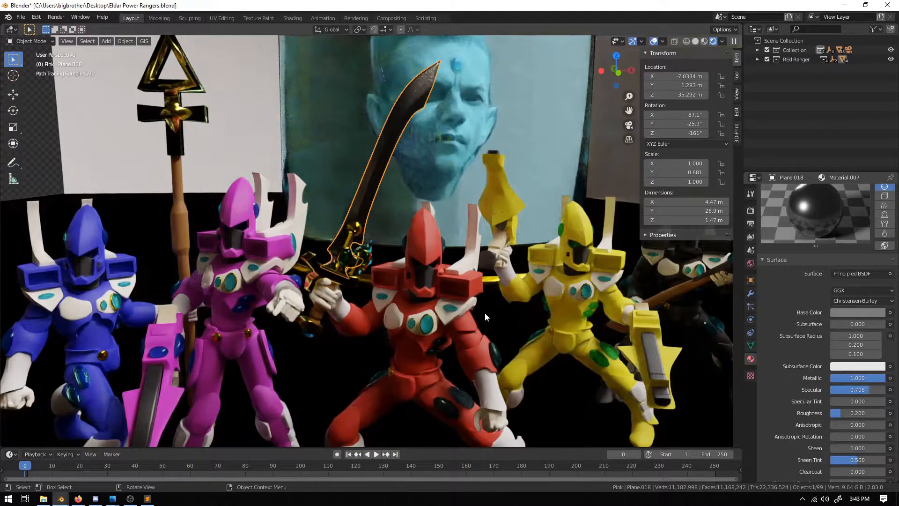
- Select the glass cylinder around the floating head and switch the viewport to solid shading
{"action": "mouse_move", "coordinate": [480, 200]}
{"action": "middle_mouse_down"}
{"action": "mouse_move", "coordinate": [487, 277]}
{"action": "mouse_move", "coordinate": [465, 269]}
{"action": "mouse_move", "coordinate": [478, 280]}
{"action": "mouse_move", "coordinate": [527, 279]}
{"action": "mouse_move", "coordinate": [502, 282]}
{"action": "middle_mouse_up"}
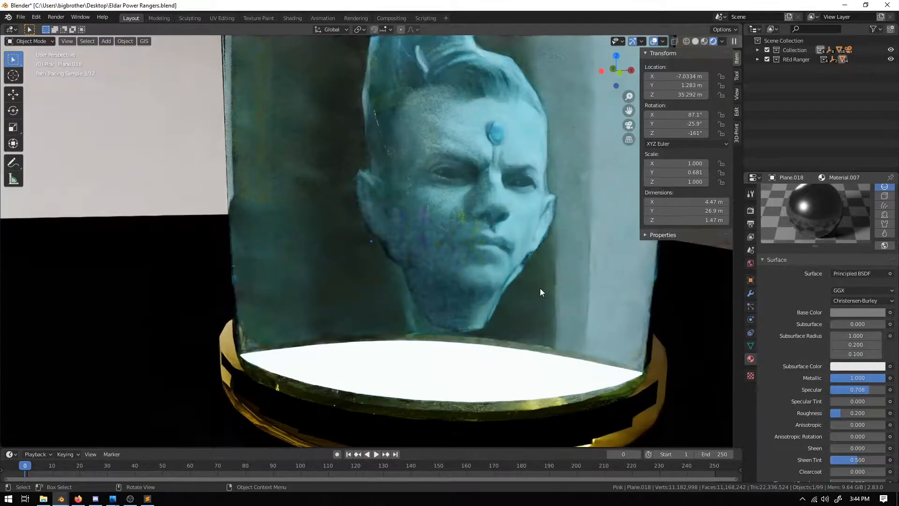
{"action": "left_click", "coordinate": [541, 289]}
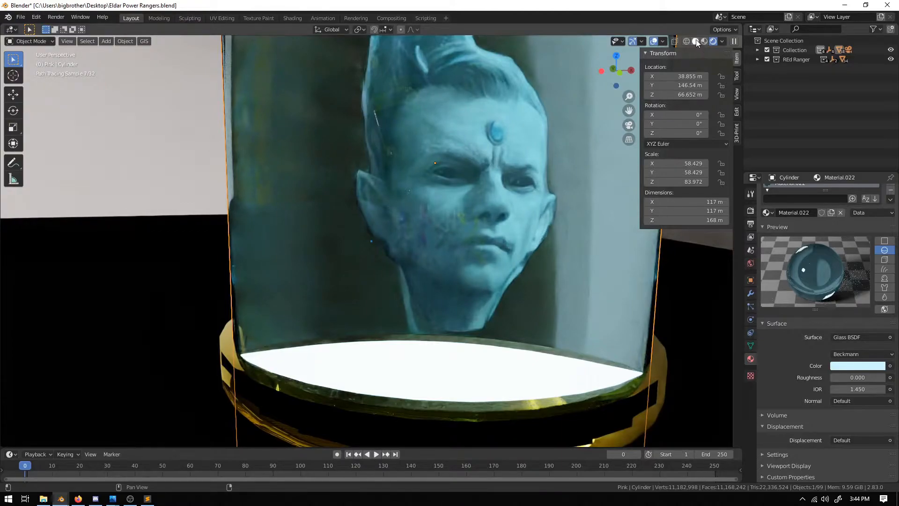
{"action": "key", "text": "shift+z"}
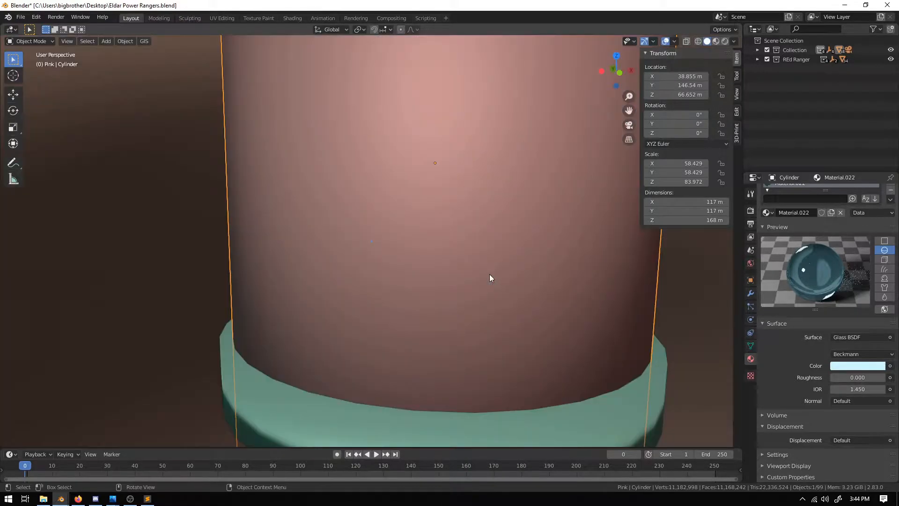
- Select the round base under the glass cylinder and examine its emission Material.005 and gold Material.009
{"action": "scroll", "coordinate": [490, 274], "scroll_direction": "down", "scroll_amount": 3}
{"action": "mouse_move", "coordinate": [452, 276]}
{"action": "middle_mouse_down"}
{"action": "mouse_move", "coordinate": [481, 270]}
{"action": "mouse_move", "coordinate": [484, 219]}
{"action": "mouse_move", "coordinate": [464, 279]}
{"action": "middle_mouse_up"}
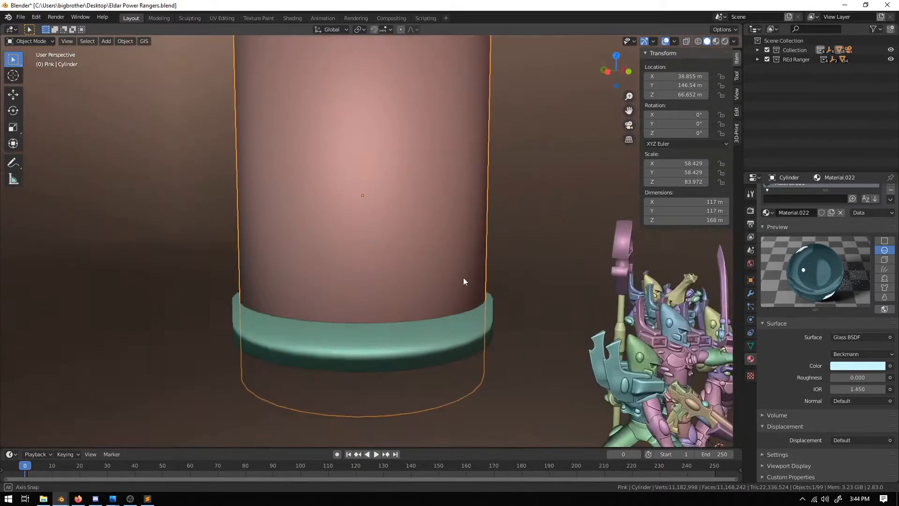
{"action": "scroll", "coordinate": [464, 279], "scroll_direction": "up", "scroll_amount": 4}
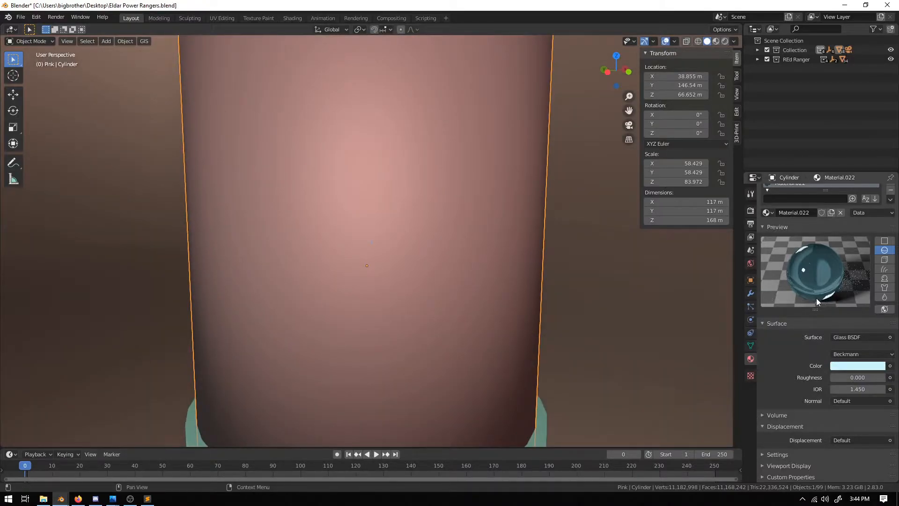
{"action": "middle_click_drag", "start_coordinate": [678, 356], "coordinate": [476, 331]}
{"action": "left_click", "coordinate": [493, 375]}
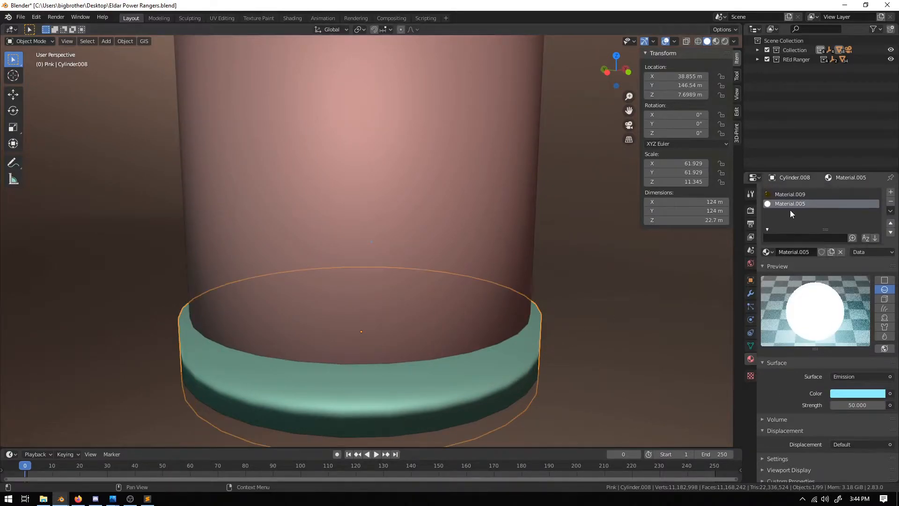
{"action": "left_click", "coordinate": [785, 195]}
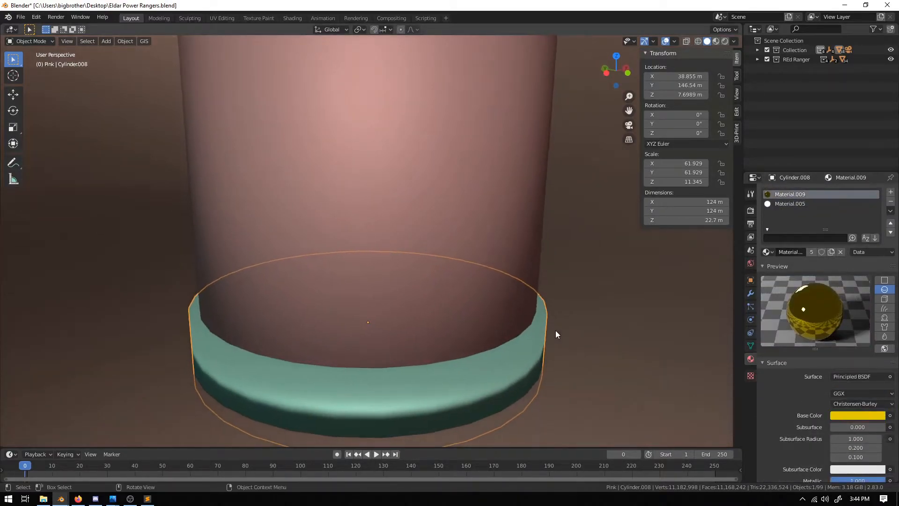
- Isolate the cylinder's base in local view and open its mesh in Edit Mode
{"action": "key", "text": "KP_Divide"}
{"action": "middle_click_drag", "start_coordinate": [526, 308], "coordinate": [506, 283]}
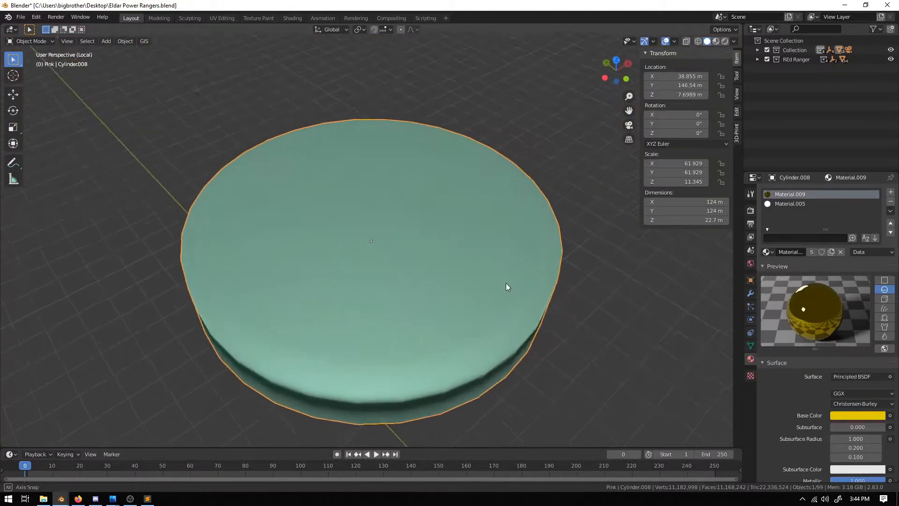
{"action": "scroll", "coordinate": [507, 270], "scroll_direction": "up", "scroll_amount": 3}
{"action": "key", "text": "Tab"}
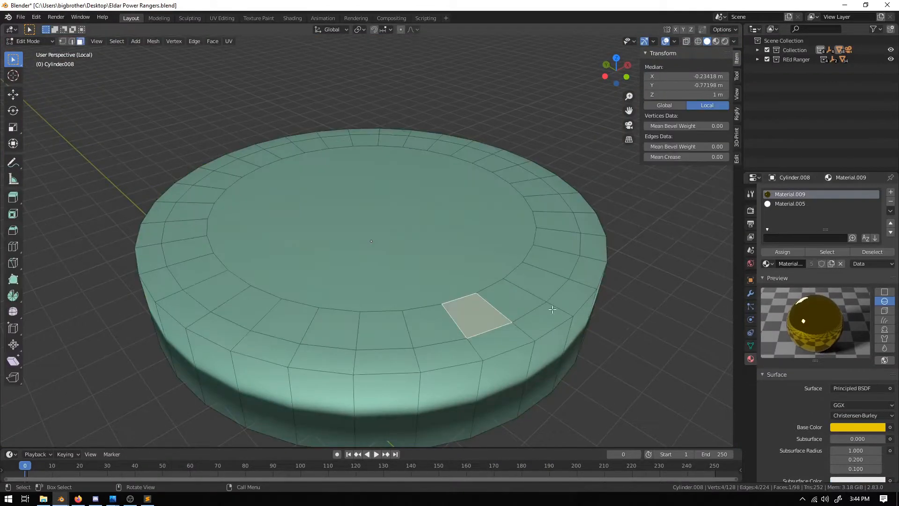
- Select individual faces on the base's top and rim one after another to examine how the mesh is divided
{"action": "middle_click_drag", "start_coordinate": [322, 377], "coordinate": [452, 281]}
{"action": "left_click", "coordinate": [455, 230]}
{"action": "middle_click_drag", "start_coordinate": [563, 264], "coordinate": [557, 243]}
{"action": "left_click", "coordinate": [559, 297]}
{"action": "left_click", "coordinate": [558, 243]}
{"action": "middle_click_drag", "start_coordinate": [473, 209], "coordinate": [487, 260]}
{"action": "left_click", "coordinate": [464, 354]}
{"action": "left_click", "coordinate": [481, 373]}
{"action": "left_click_drag", "start_coordinate": [520, 378], "coordinate": [532, 374]}
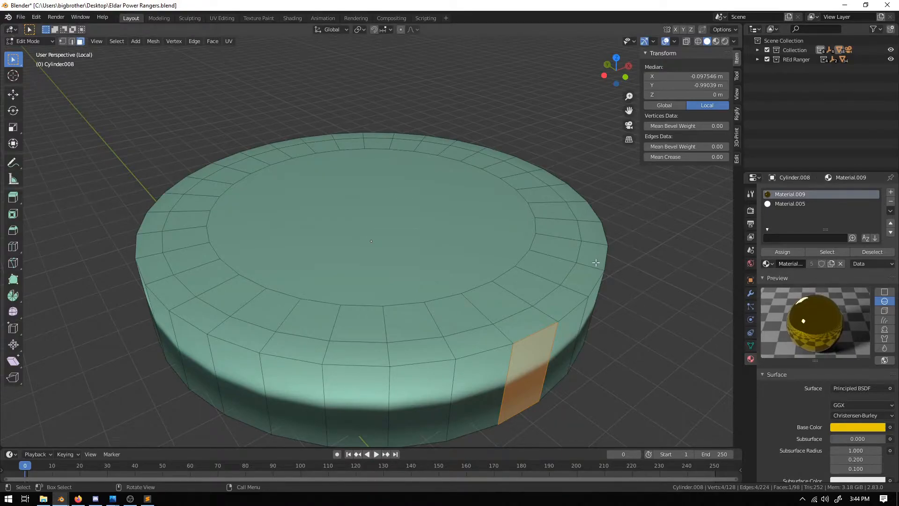
- Assign the emission Material.005 to one face on the front side of the base and show it in rendered shading
{"action": "left_click", "coordinate": [421, 389]}
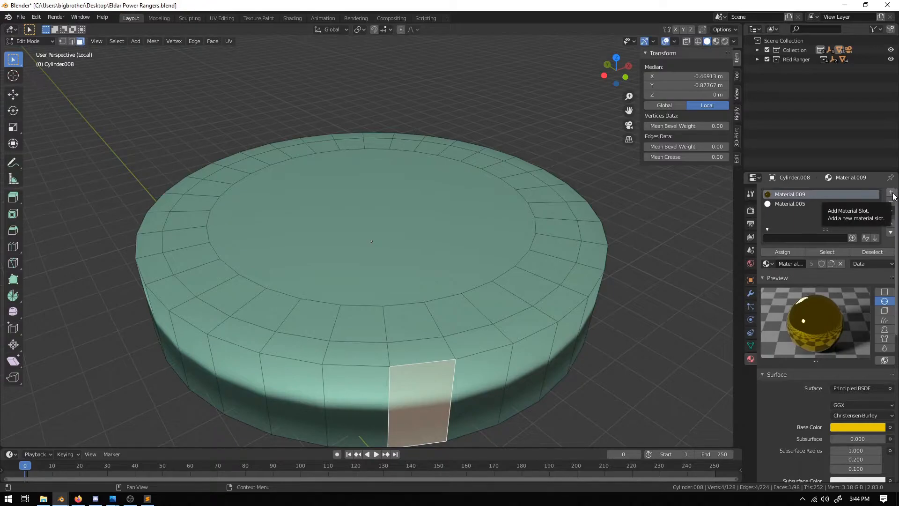
{"action": "left_click", "coordinate": [787, 203]}
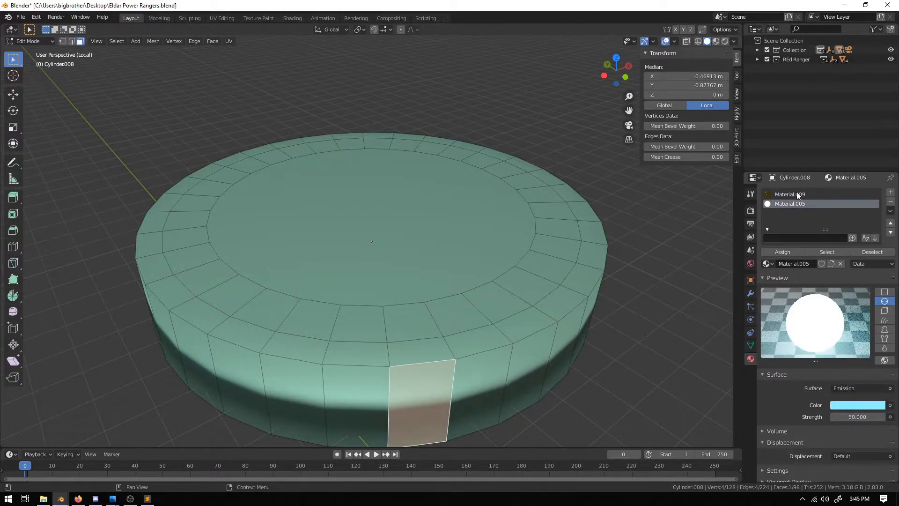
{"action": "left_click", "coordinate": [779, 251]}
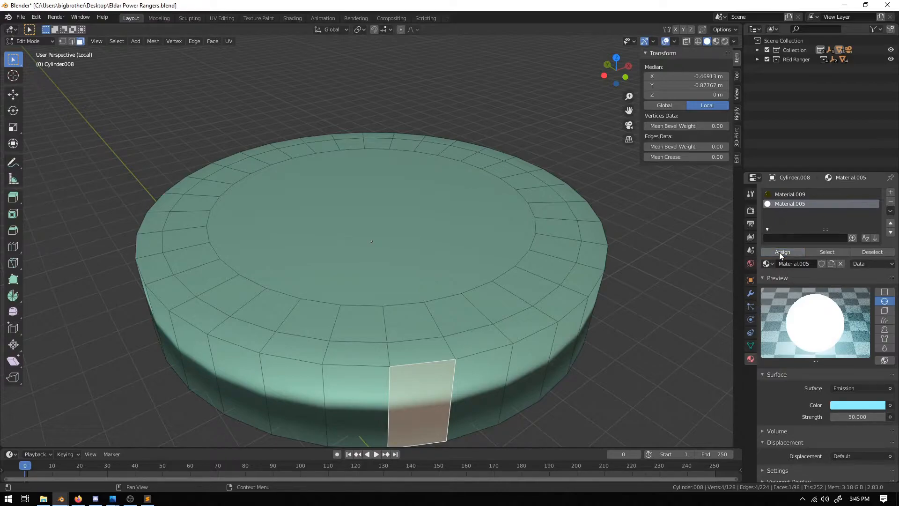
{"action": "left_click", "coordinate": [725, 40]}
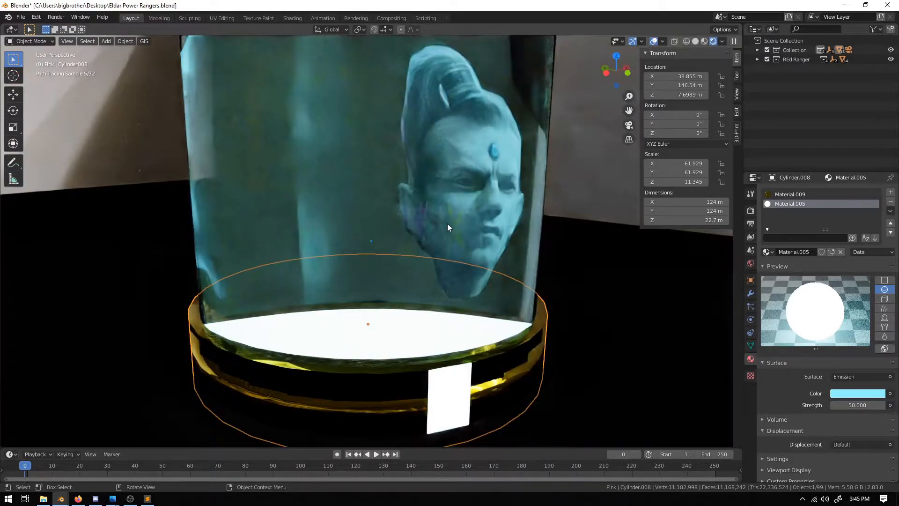
- Select the floating head's image plane inside the glass, isolate it in local view, and inspect it from several angles
{"action": "left_click", "coordinate": [448, 225]}
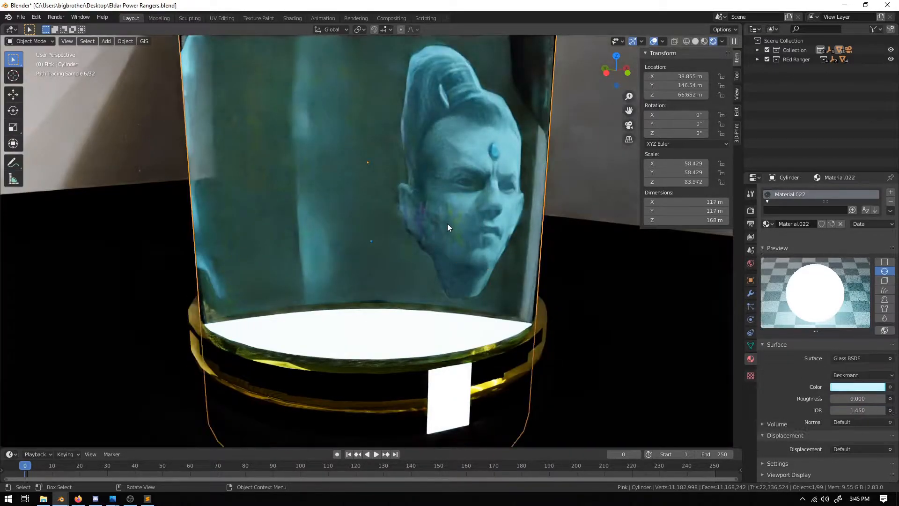
{"action": "left_click", "coordinate": [501, 214]}
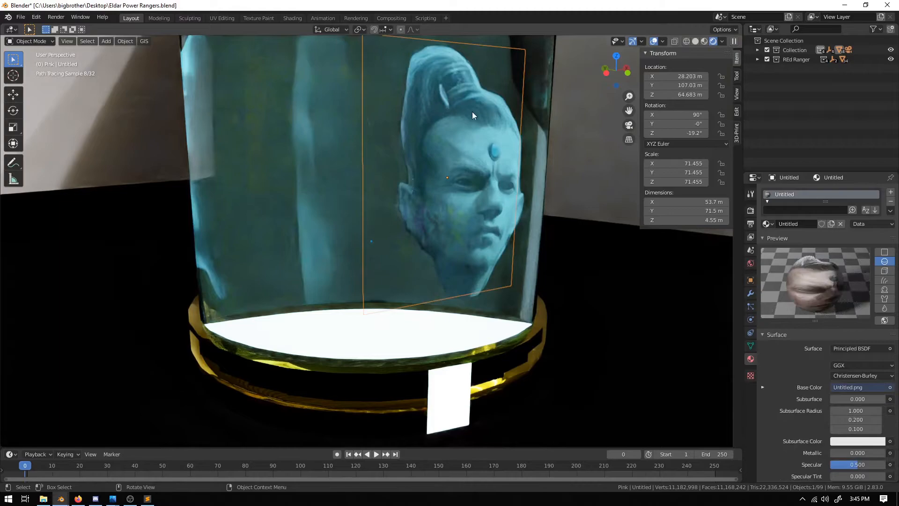
{"action": "key", "text": "KP_Divide"}
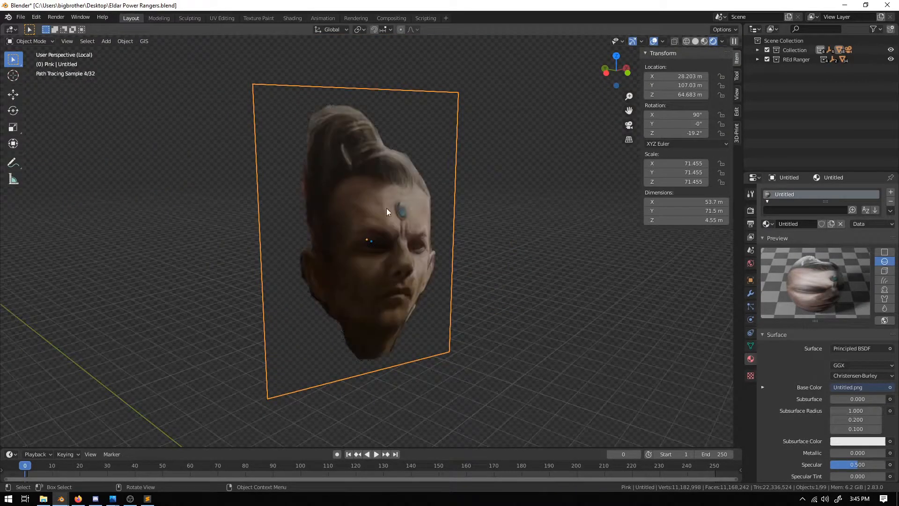
{"action": "middle_click_drag", "start_coordinate": [366, 230], "coordinate": [480, 227]}
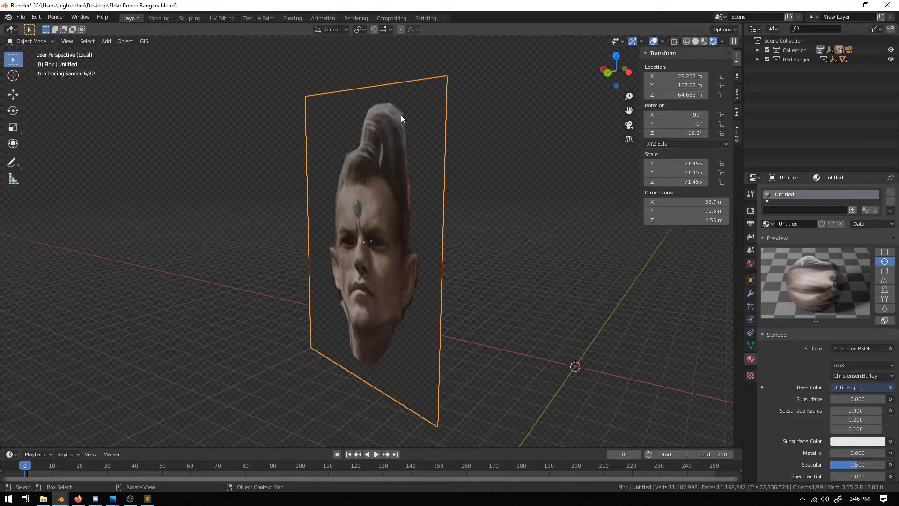
{"action": "mouse_move", "coordinate": [511, 242]}
{"action": "middle_mouse_down"}
{"action": "mouse_move", "coordinate": [404, 247]}
{"action": "mouse_move", "coordinate": [330, 178]}
{"action": "mouse_move", "coordinate": [314, 226]}
{"action": "middle_mouse_up"}
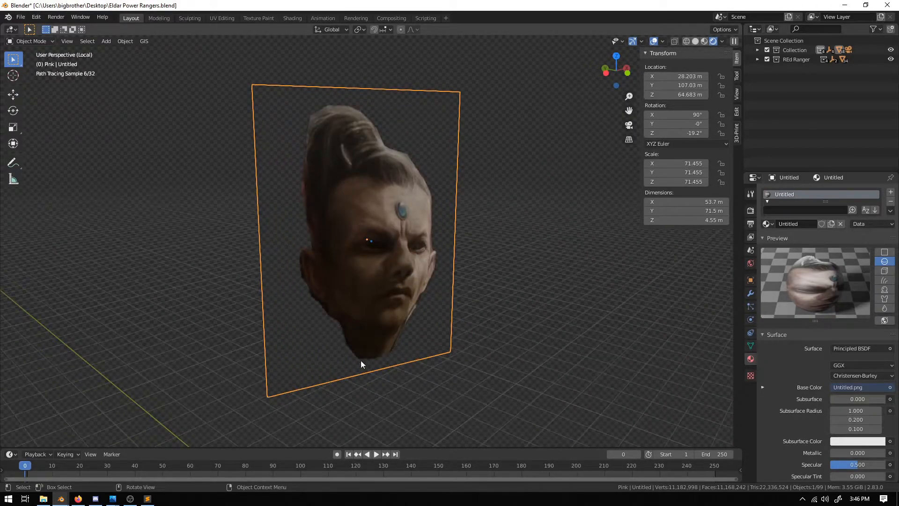
- View the Images as Planes import options for Untitled.png in the Documents folder and close them without importing
{"action": "left_click", "coordinate": [21, 17]}
{"action": "mouse_move", "coordinate": [50, 145]}
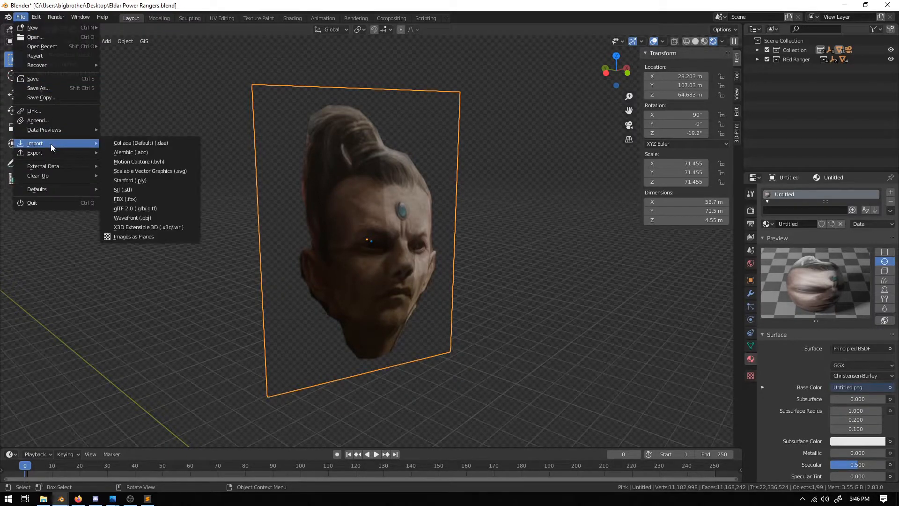
{"action": "left_click", "coordinate": [134, 236]}
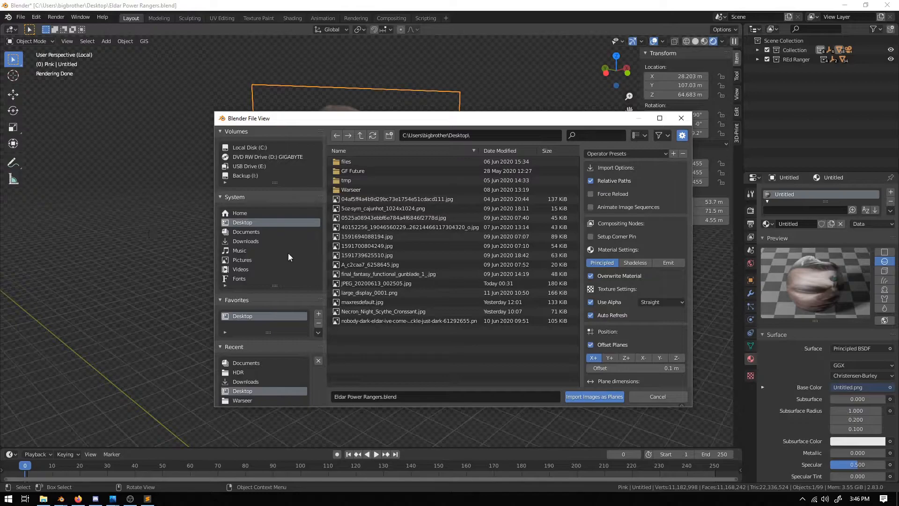
{"action": "left_click", "coordinate": [247, 233]}
{"action": "left_click", "coordinate": [353, 292]}
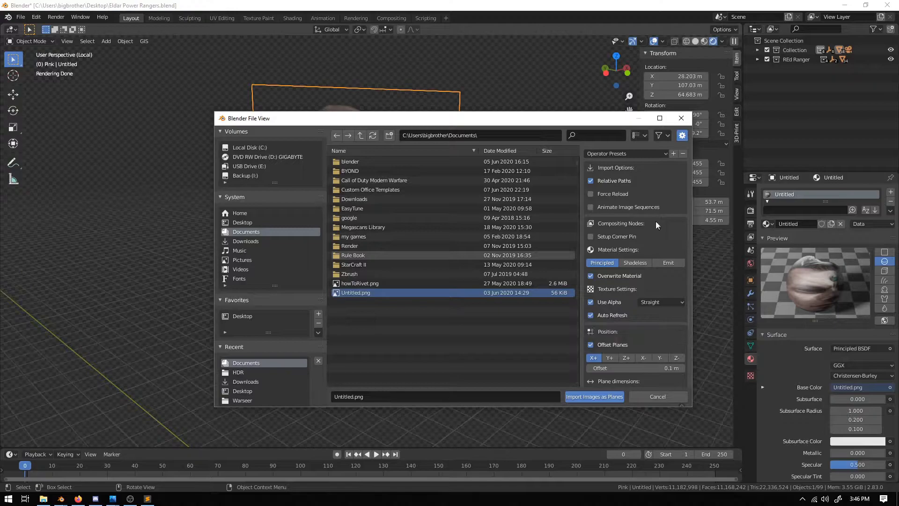
{"action": "left_click", "coordinate": [680, 118]}
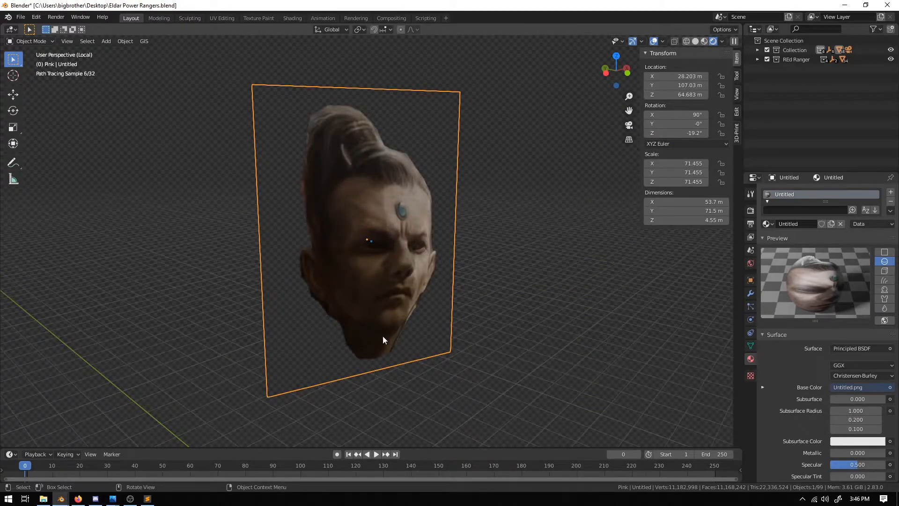
- Open the head plane's mesh in Edit Mode, inspect its faces, and return from local view to the full scene
{"action": "key", "text": "Tab"}
{"action": "middle_click_drag", "start_coordinate": [411, 286], "coordinate": [410, 267]}
{"action": "scroll", "coordinate": [409, 267], "scroll_direction": "up", "scroll_amount": 1}
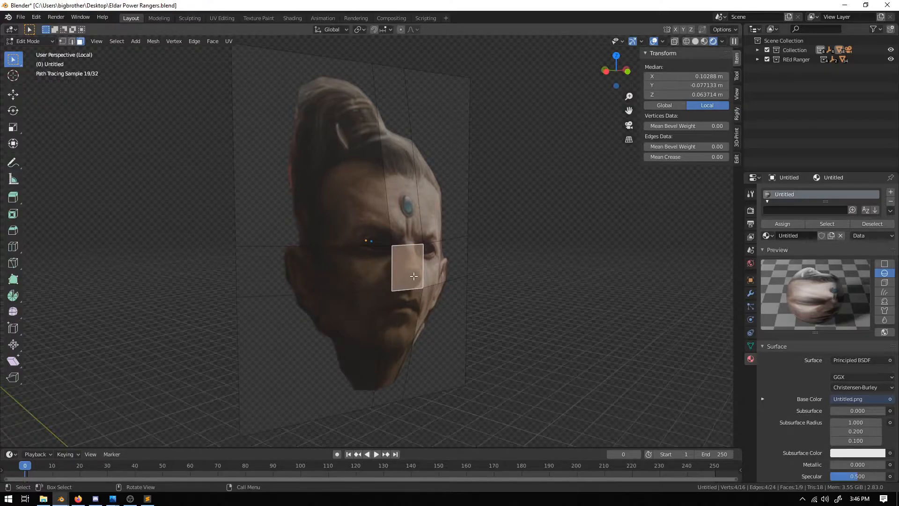
{"action": "middle_click_drag", "start_coordinate": [414, 276], "coordinate": [387, 272]}
{"action": "key", "text": "KP_Divide"}
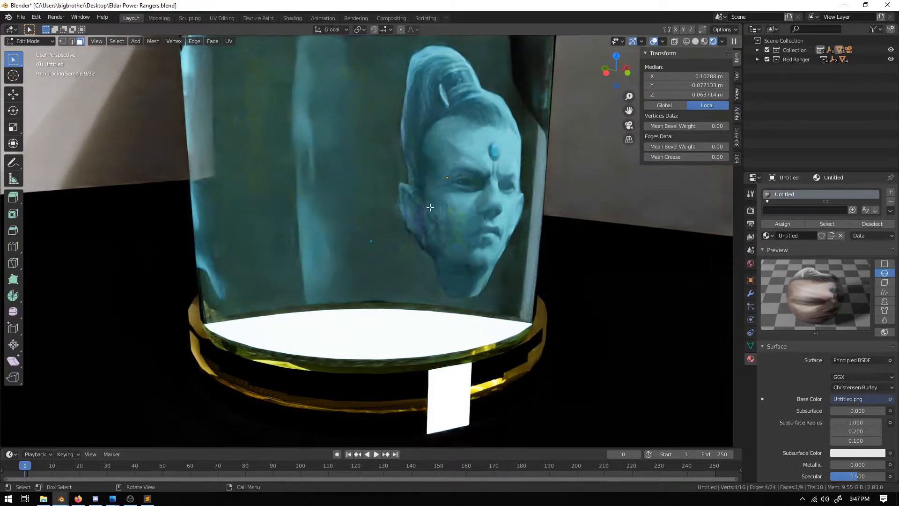
- Inspect the head through the glass from the side and view all the Power Ranger figures from the front
{"action": "mouse_move", "coordinate": [415, 187]}
{"action": "middle_mouse_down"}
{"action": "mouse_move", "coordinate": [441, 190]}
{"action": "mouse_move", "coordinate": [475, 174]}
{"action": "middle_mouse_up"}
{"action": "left_click", "coordinate": [475, 174]}
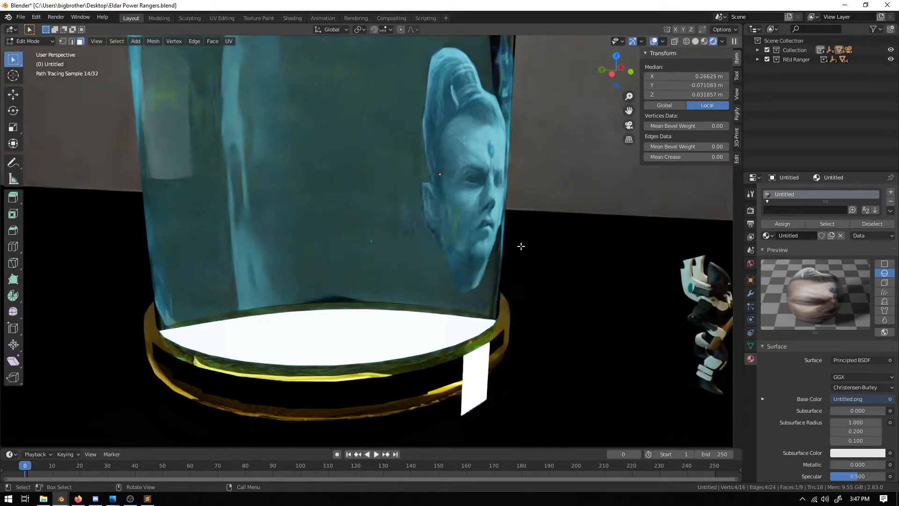
{"action": "scroll", "coordinate": [521, 246], "scroll_direction": "down", "scroll_amount": 4}
{"action": "mouse_move", "coordinate": [520, 245]}
{"action": "middle_mouse_down"}
{"action": "mouse_move", "coordinate": [460, 229]}
{"action": "mouse_move", "coordinate": [455, 243]}
{"action": "middle_mouse_up"}
{"action": "scroll", "coordinate": [460, 229], "scroll_direction": "up", "scroll_amount": 1}
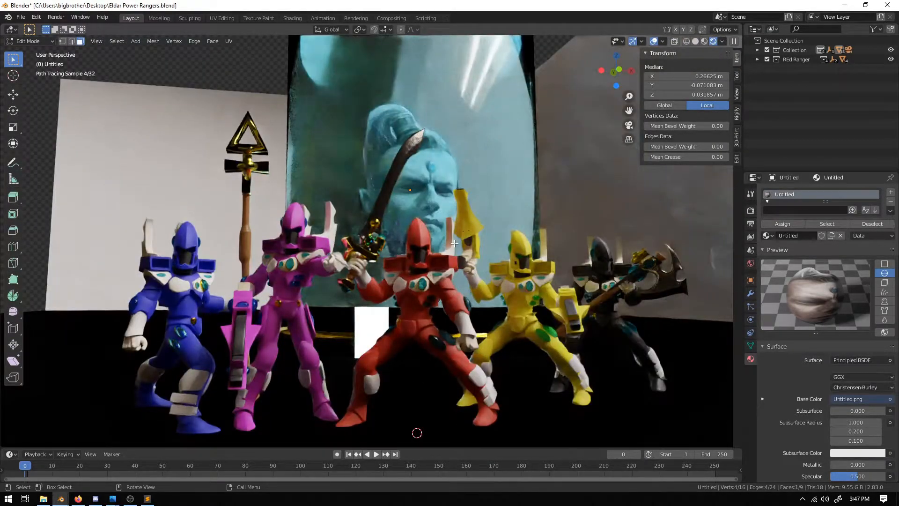
- Switch to the Blender window with studio-2.0.blend and examine the Geometry node's Pointiness link to the ColorRamp in Material.021
{"action": "mouse_move", "coordinate": [60, 498]}
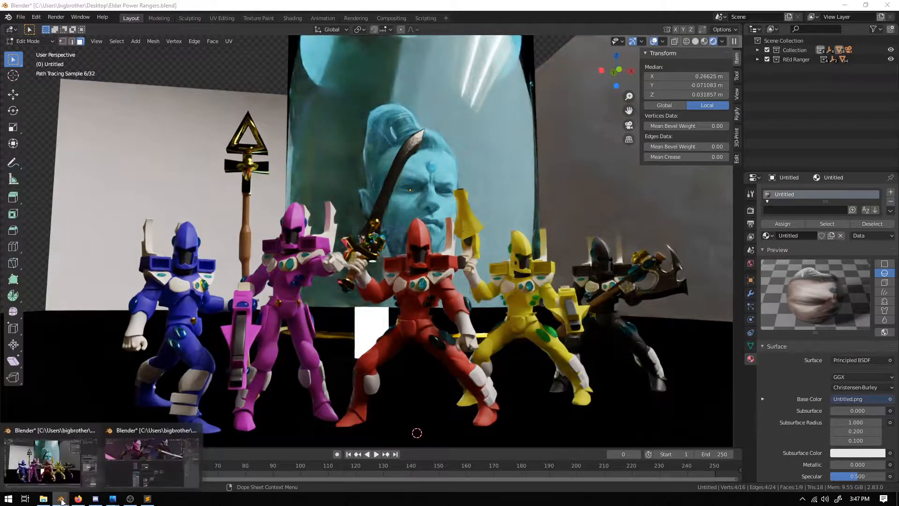
{"action": "left_click", "coordinate": [140, 466]}
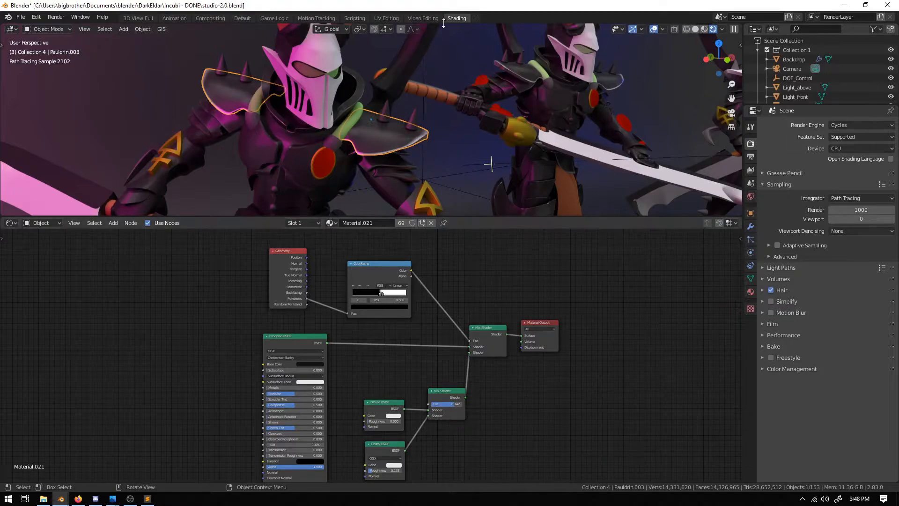
{"action": "scroll", "coordinate": [331, 254], "scroll_direction": "up", "scroll_amount": 3}
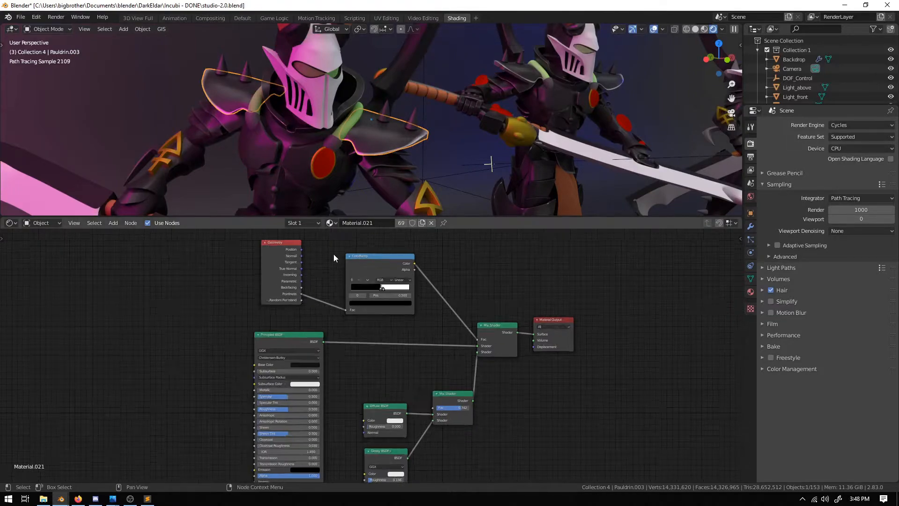
{"action": "scroll", "coordinate": [330, 254], "scroll_direction": "up", "scroll_amount": 4}
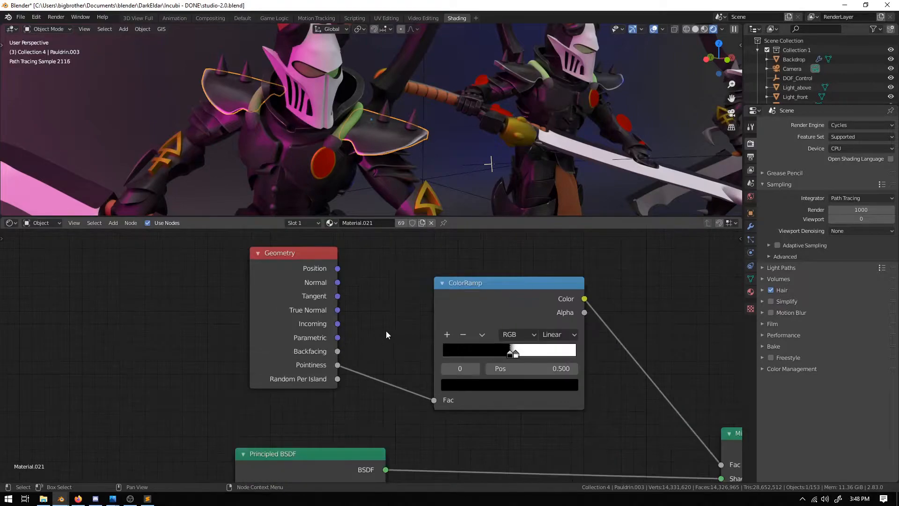
{"action": "middle_click_drag", "start_coordinate": [379, 304], "coordinate": [279, 324]}
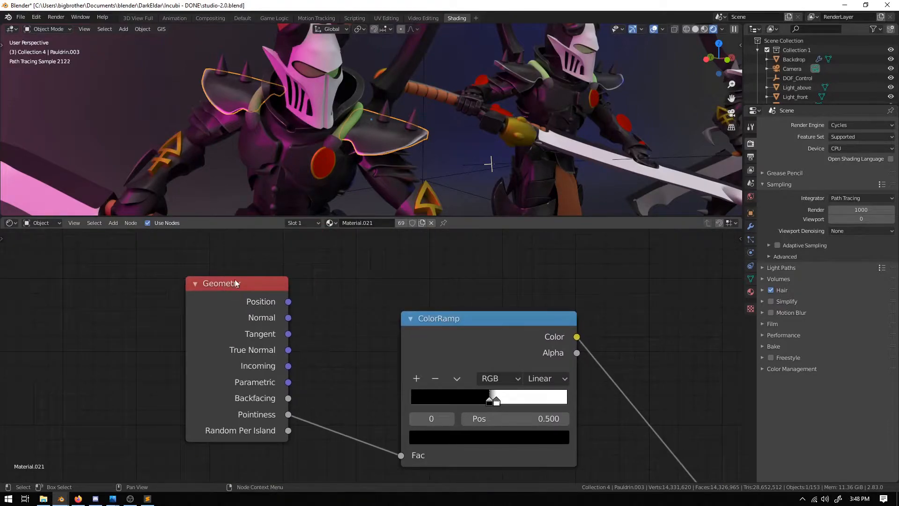
{"action": "middle_click_drag", "start_coordinate": [334, 325], "coordinate": [276, 311]}
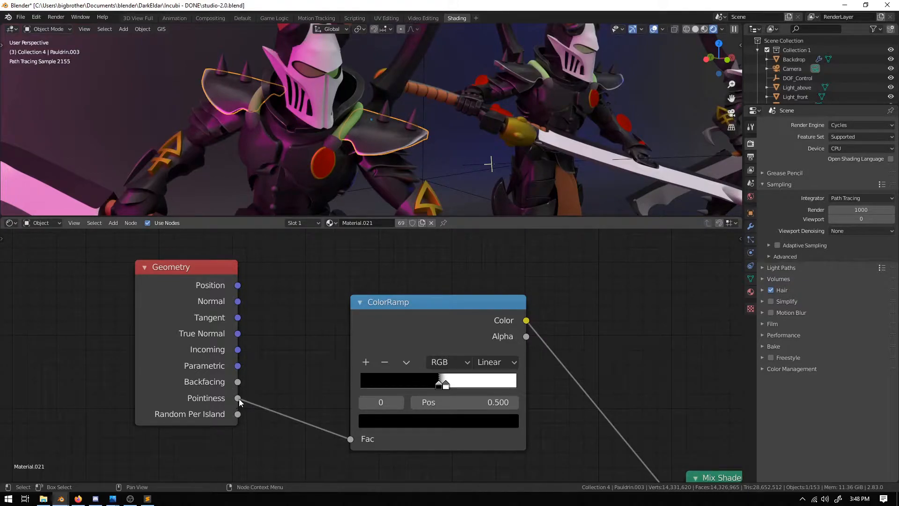
{"action": "middle_click_drag", "start_coordinate": [311, 375], "coordinate": [201, 360]}
- Examine how Material.021 combines the Principled, Diffuse and Glossy BSDF nodes through two Mix Shaders, with the ColorRamp driving the mix factor
{"action": "scroll", "coordinate": [201, 360], "scroll_direction": "down", "scroll_amount": 1}
{"action": "middle_click_drag", "start_coordinate": [459, 393], "coordinate": [359, 323]}
{"action": "scroll", "coordinate": [358, 334], "scroll_direction": "down", "scroll_amount": 1}
{"action": "middle_click_drag", "start_coordinate": [355, 395], "coordinate": [424, 347]}
{"action": "scroll", "coordinate": [425, 347], "scroll_direction": "down", "scroll_amount": 1}
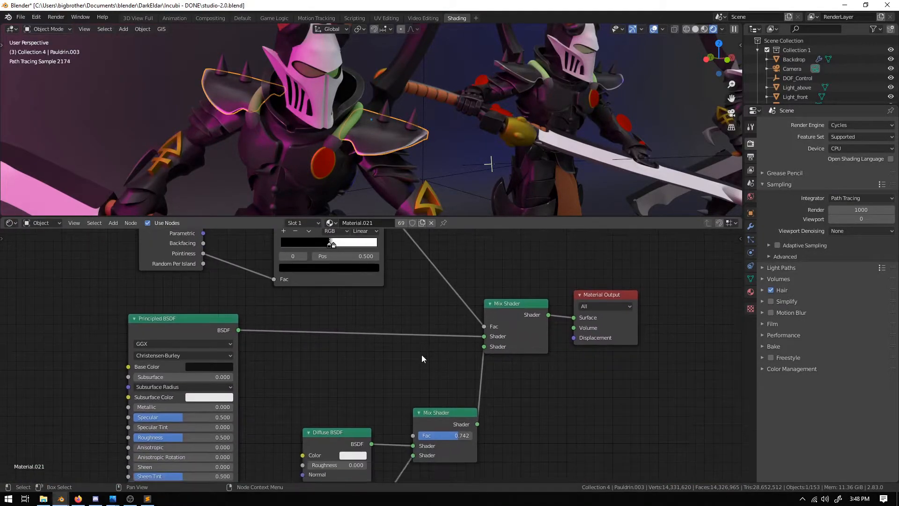
{"action": "scroll", "coordinate": [416, 357], "scroll_direction": "down", "scroll_amount": 1}
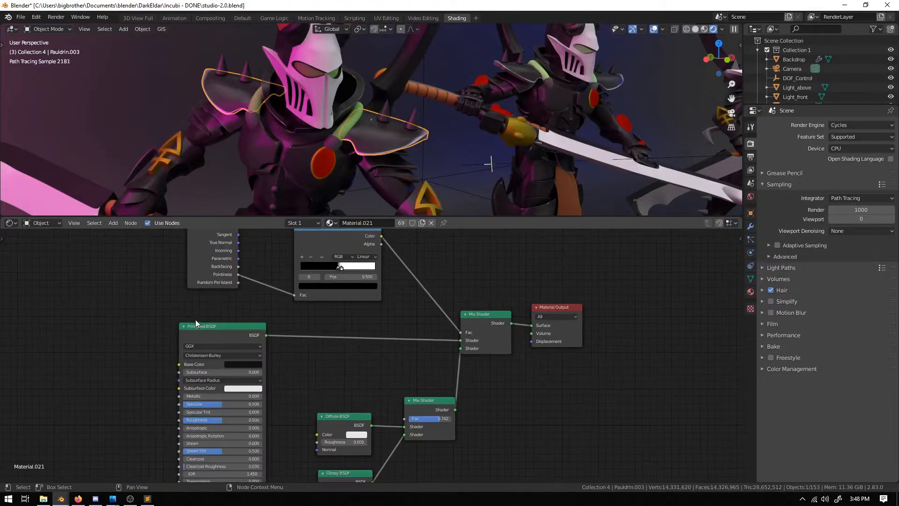
{"action": "middle_click_drag", "start_coordinate": [384, 359], "coordinate": [333, 314]}
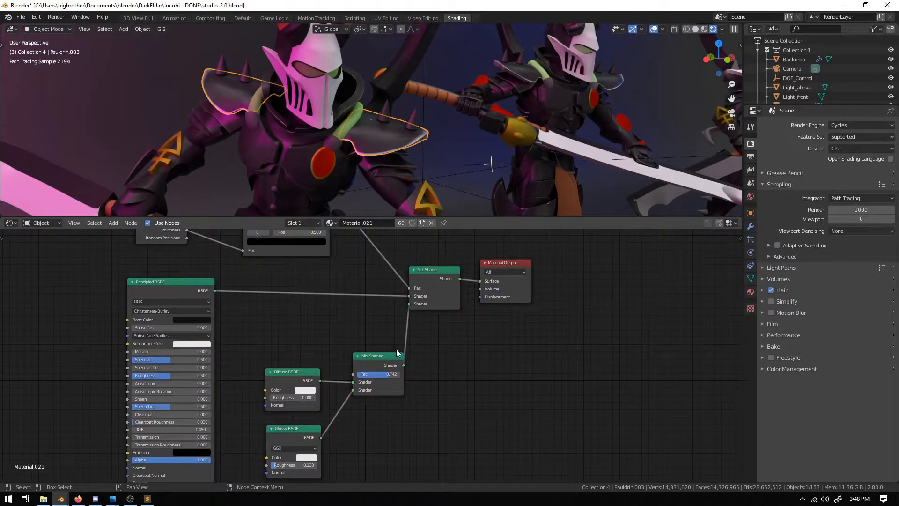
{"action": "middle_click_drag", "start_coordinate": [464, 359], "coordinate": [450, 375]}
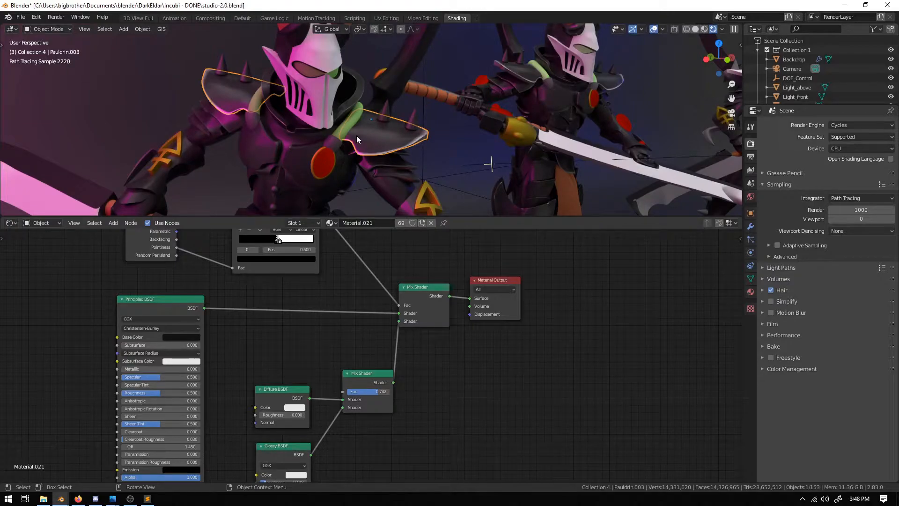
{"action": "scroll", "coordinate": [345, 288], "scroll_direction": "up", "scroll_amount": 2}
{"action": "middle_click_drag", "start_coordinate": [424, 336], "coordinate": [409, 373]}
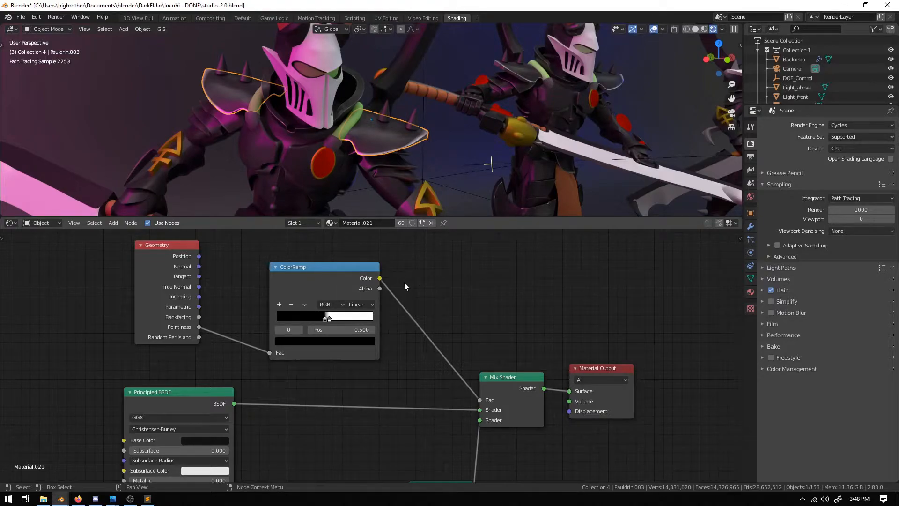
- Duplicate the ColorRamp node in Material.021, insert the copy between the original and the Mix Shader, and inspect the pauldron's edges
{"action": "left_click", "coordinate": [332, 268]}
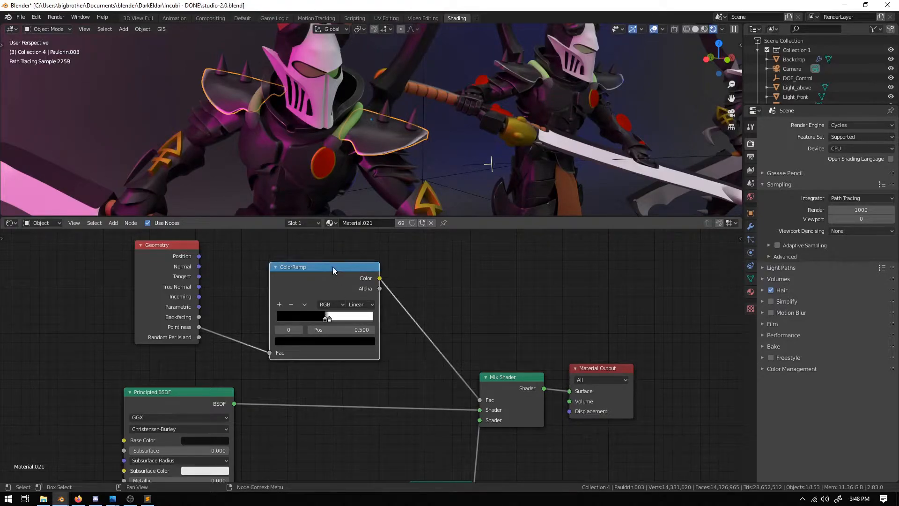
{"action": "key", "text": "shift+d"}
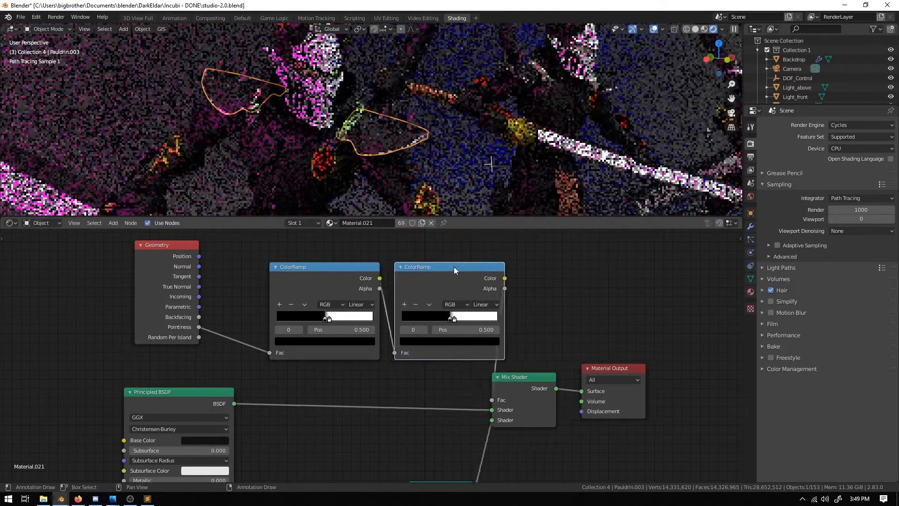
{"action": "left_click", "coordinate": [454, 266]}
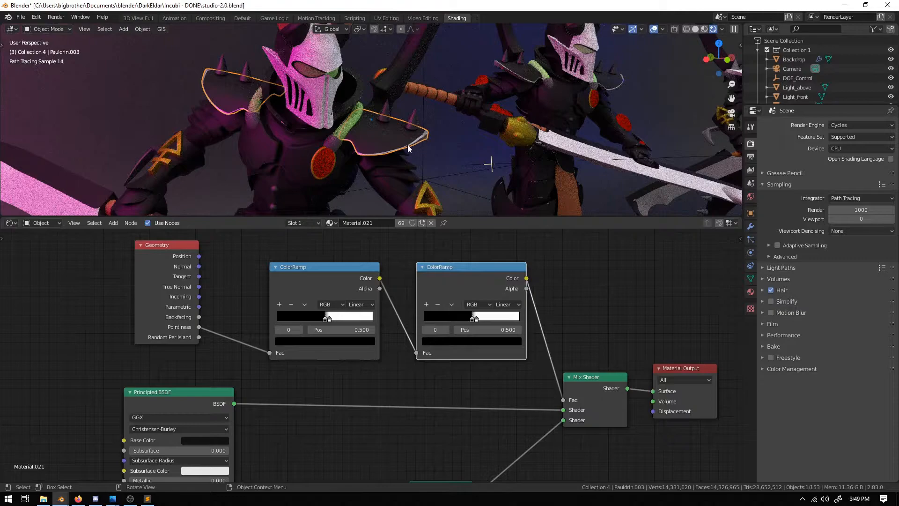
{"action": "left_click", "coordinate": [450, 164]}
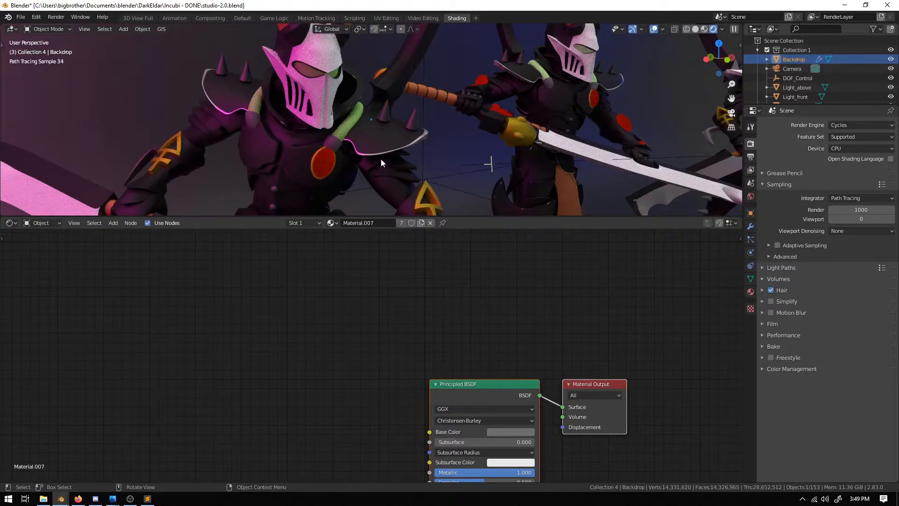
{"action": "left_click", "coordinate": [393, 139]}
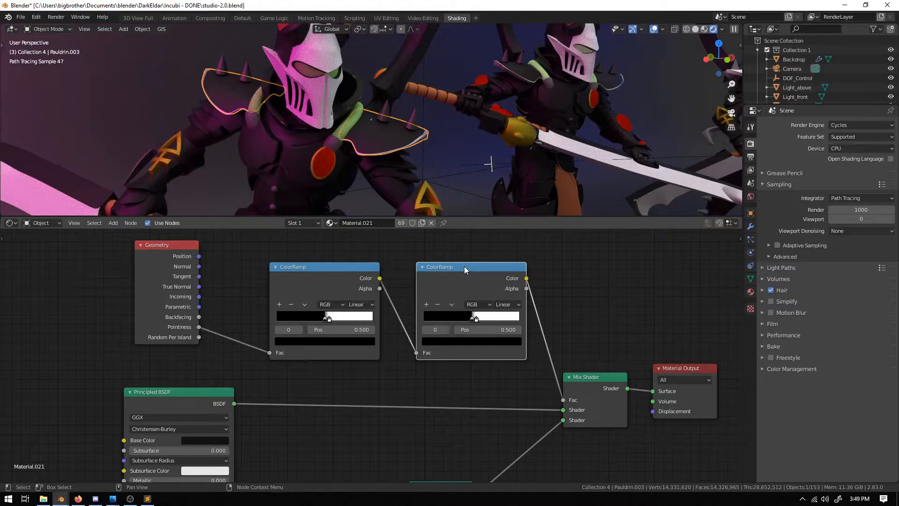
- Collapse the second ColorRamp node and toggle its mute to compare the pauldron's edge highlights with and without it
{"action": "left_click", "coordinate": [425, 266]}
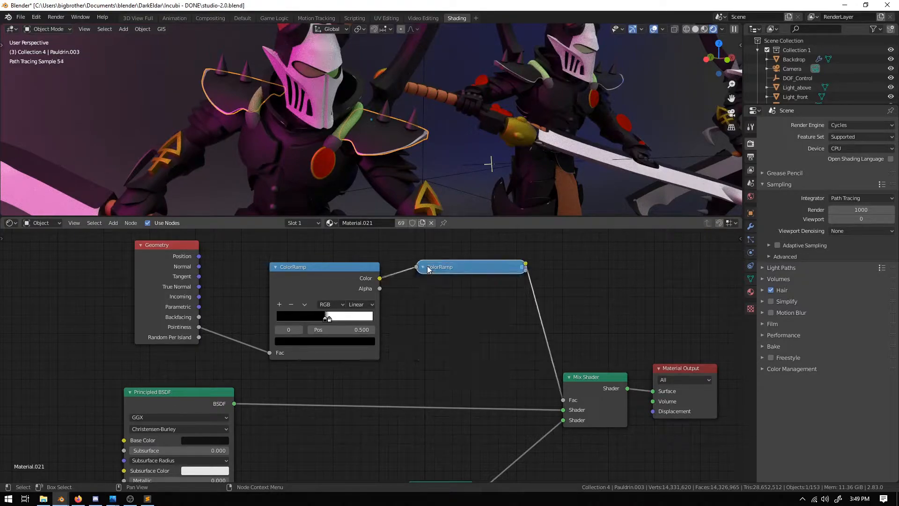
{"action": "key", "text": "m"}
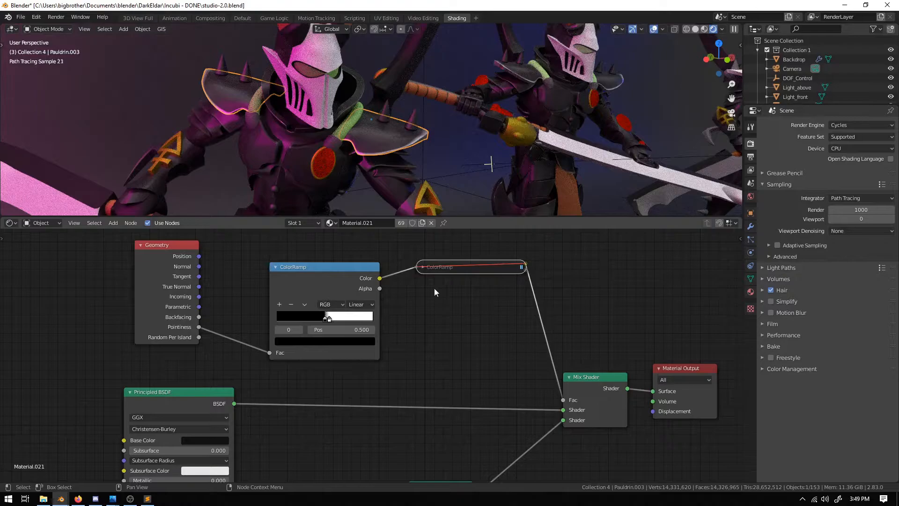
{"action": "key", "text": "m"}
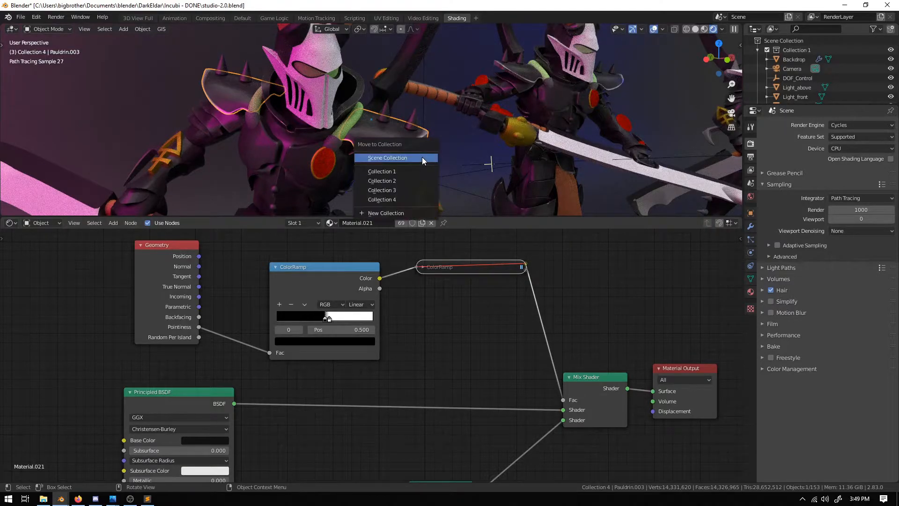
{"action": "key", "text": "m"}
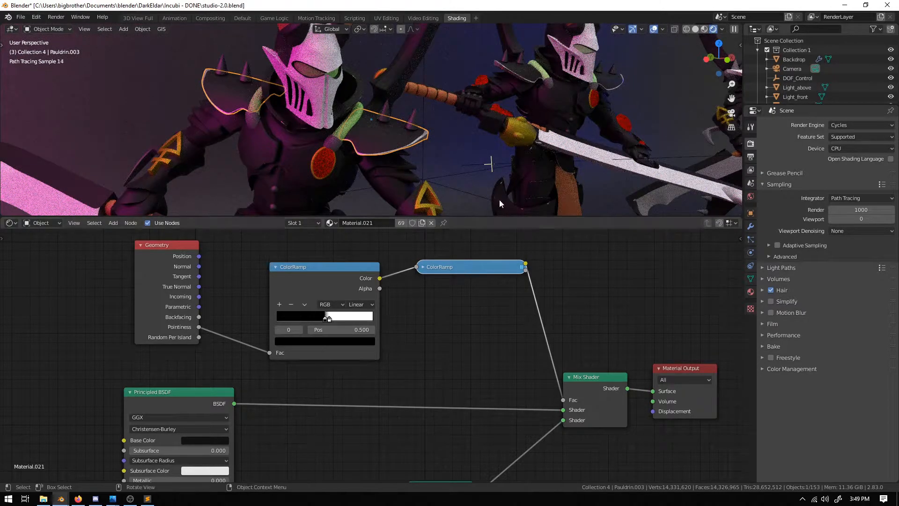
- Select the Backdrop and view the whole studio scene with all three figures
{"action": "scroll", "coordinate": [500, 198], "scroll_direction": "down", "scroll_amount": 5}
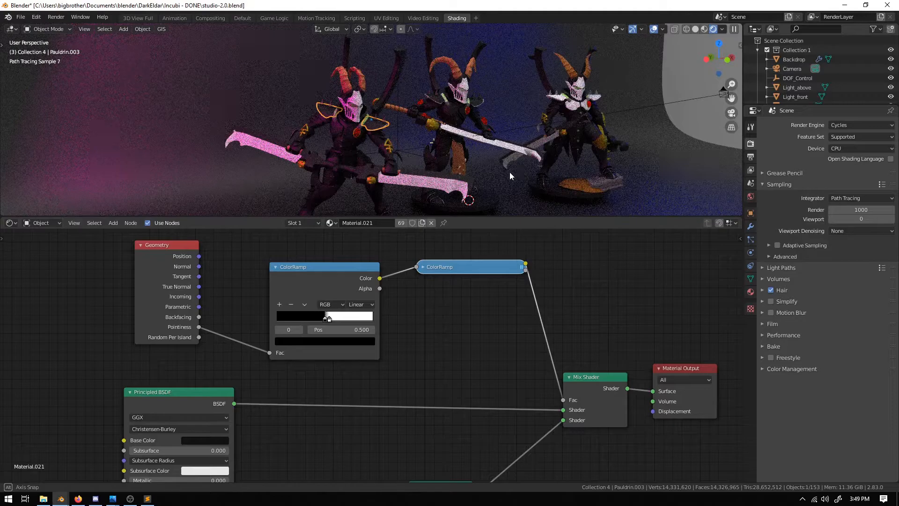
{"action": "scroll", "coordinate": [510, 171], "scroll_direction": "down", "scroll_amount": 4}
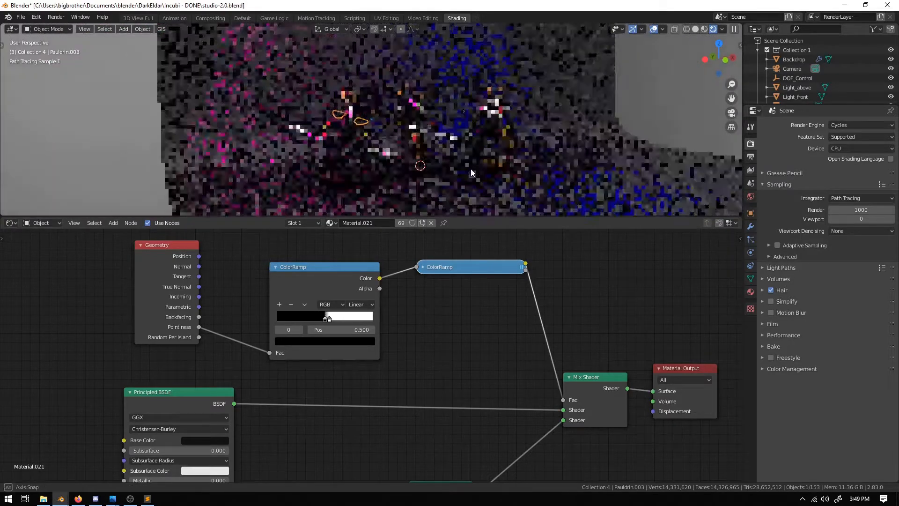
{"action": "left_click", "coordinate": [504, 192]}
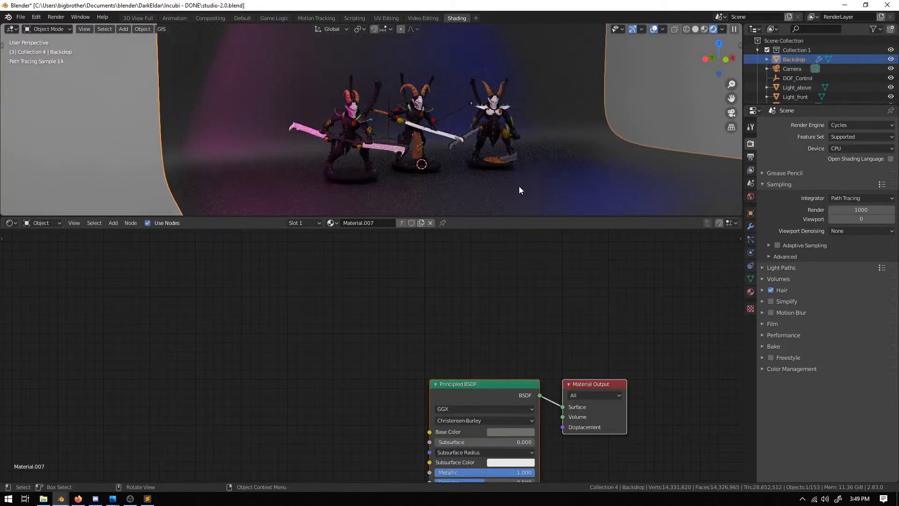
{"action": "scroll", "coordinate": [529, 180], "scroll_direction": "down", "scroll_amount": 3}
{"action": "middle_click_drag", "start_coordinate": [530, 180], "coordinate": [525, 190]}
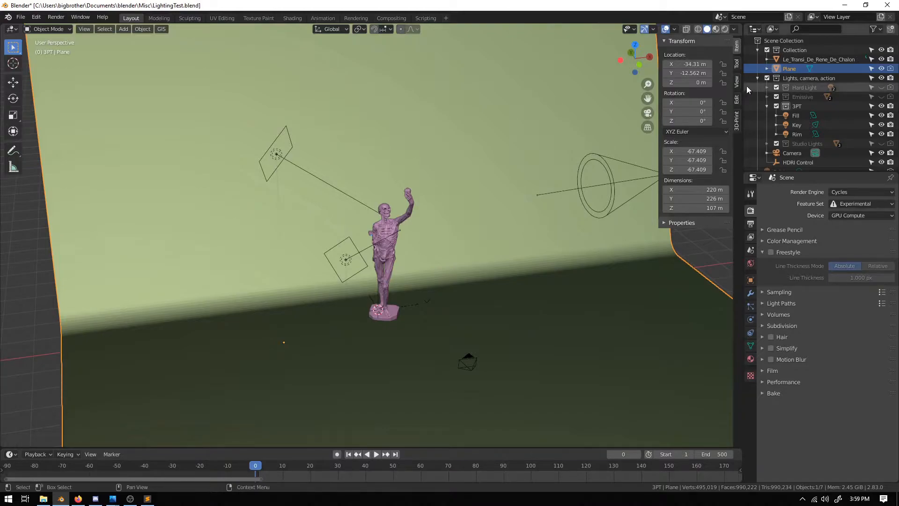
- In LightingTest.blend, collapse the 3PT collection and select the Key spot light to show its placement relative to the statue
{"action": "left_click", "coordinate": [768, 107]}
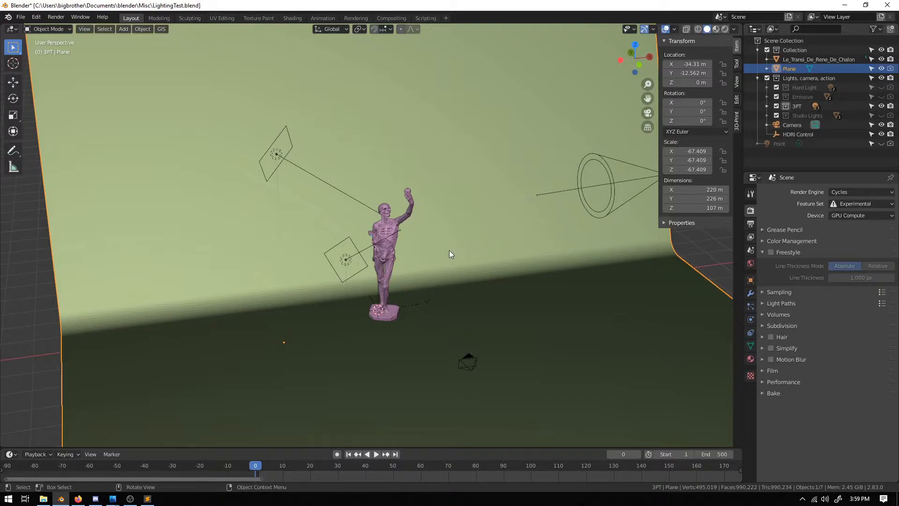
{"action": "middle_click_drag", "start_coordinate": [437, 259], "coordinate": [456, 269]}
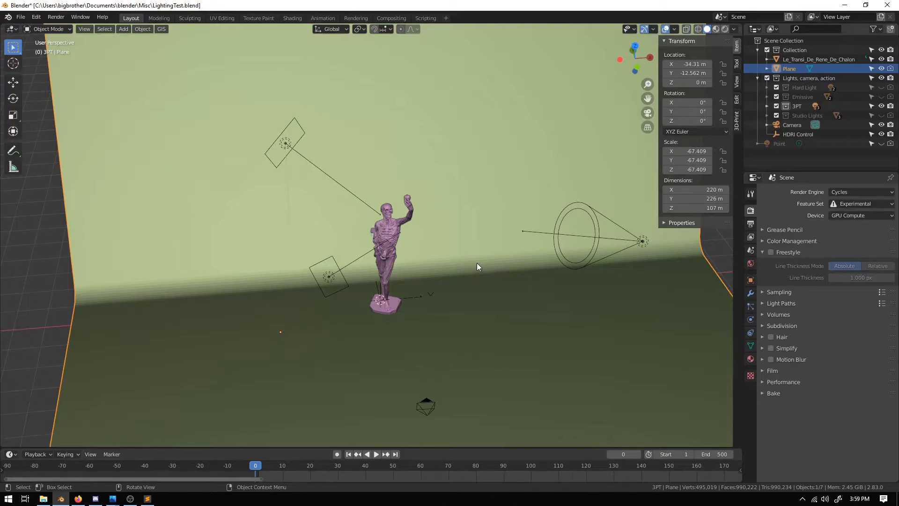
{"action": "left_click", "coordinate": [587, 238]}
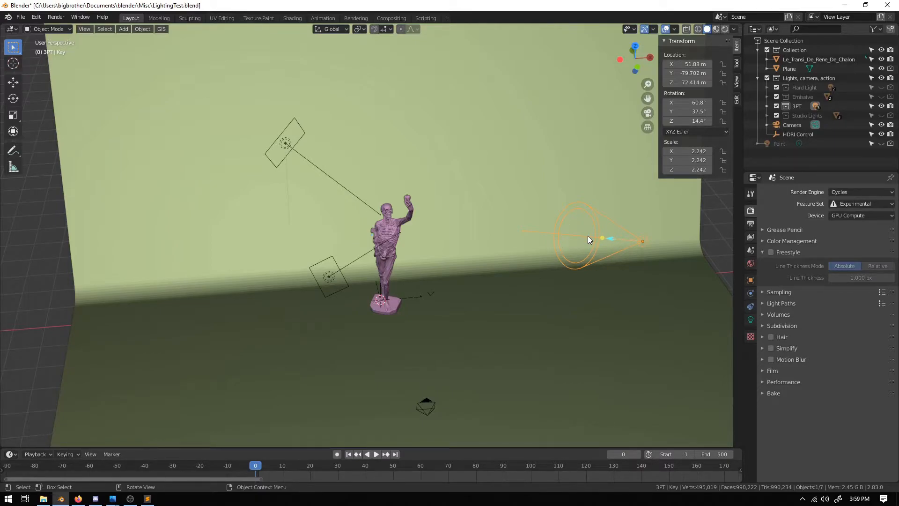
- Select the Rim area light and inspect its placement behind the statue from the side and the front
{"action": "left_click", "coordinate": [284, 145]}
{"action": "middle_click_drag", "start_coordinate": [284, 144], "coordinate": [400, 207]}
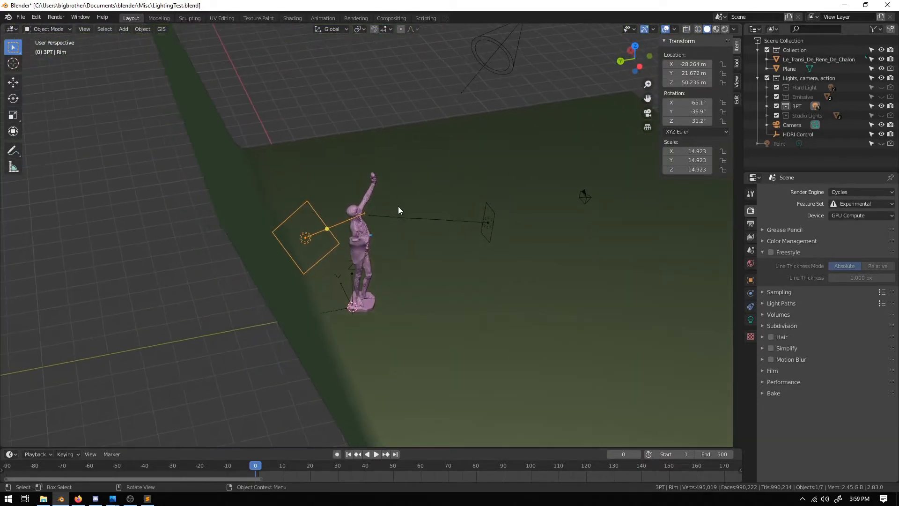
{"action": "middle_click_drag", "start_coordinate": [406, 267], "coordinate": [426, 248]}
{"action": "scroll", "coordinate": [420, 251], "scroll_direction": "up", "scroll_amount": 4}
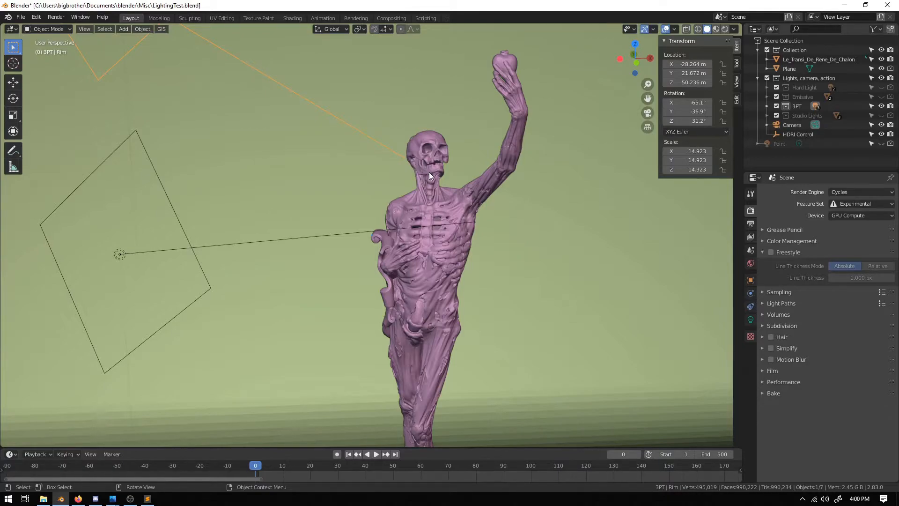
{"action": "scroll", "coordinate": [426, 173], "scroll_direction": "down", "scroll_amount": 6}
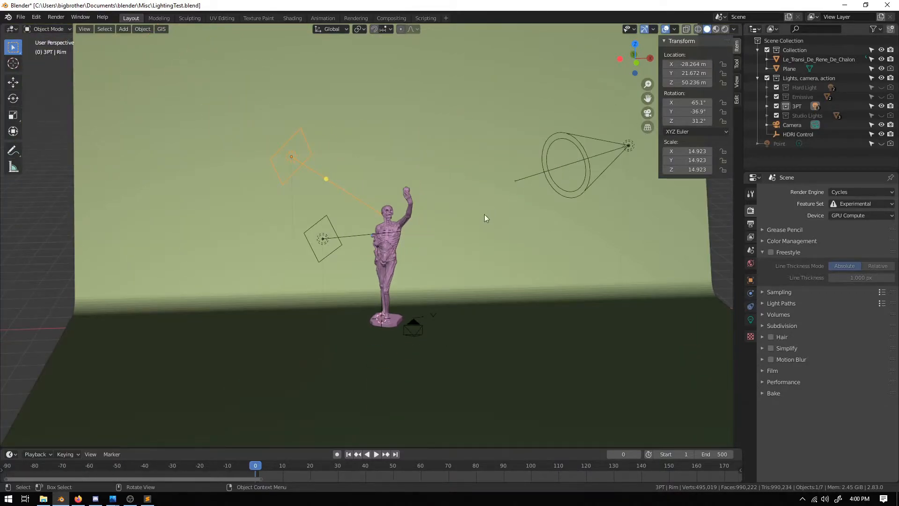
{"action": "scroll", "coordinate": [433, 237], "scroll_direction": "up", "scroll_amount": 3}
- Select the Fill area light and inspect from several angles how it is aimed at the statue
{"action": "left_click", "coordinate": [260, 244]}
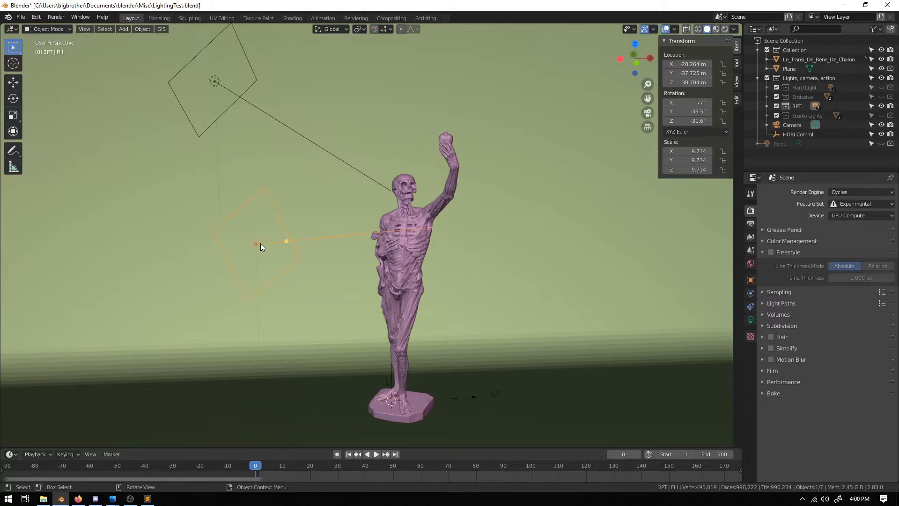
{"action": "middle_click_drag", "start_coordinate": [260, 243], "coordinate": [265, 248]}
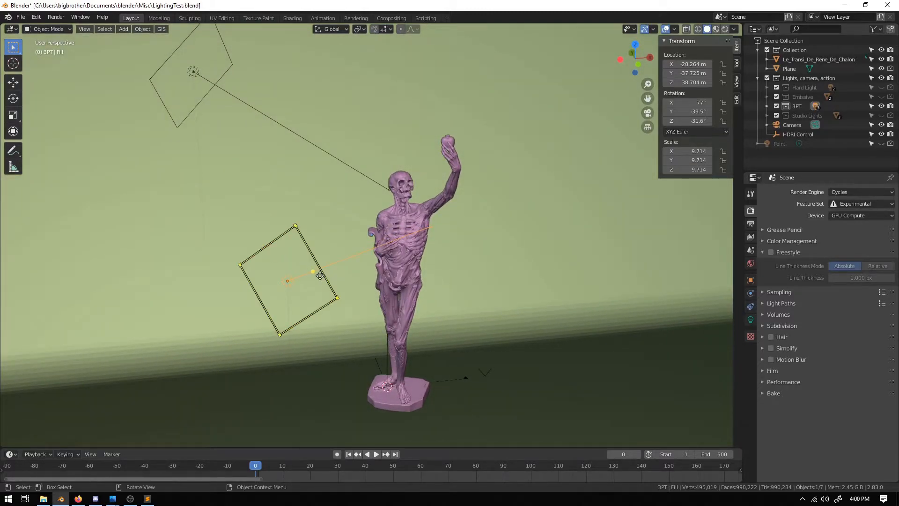
{"action": "mouse_move", "coordinate": [320, 276]}
{"action": "middle_mouse_down"}
{"action": "mouse_move", "coordinate": [351, 283]}
{"action": "mouse_move", "coordinate": [339, 299]}
{"action": "middle_mouse_up"}
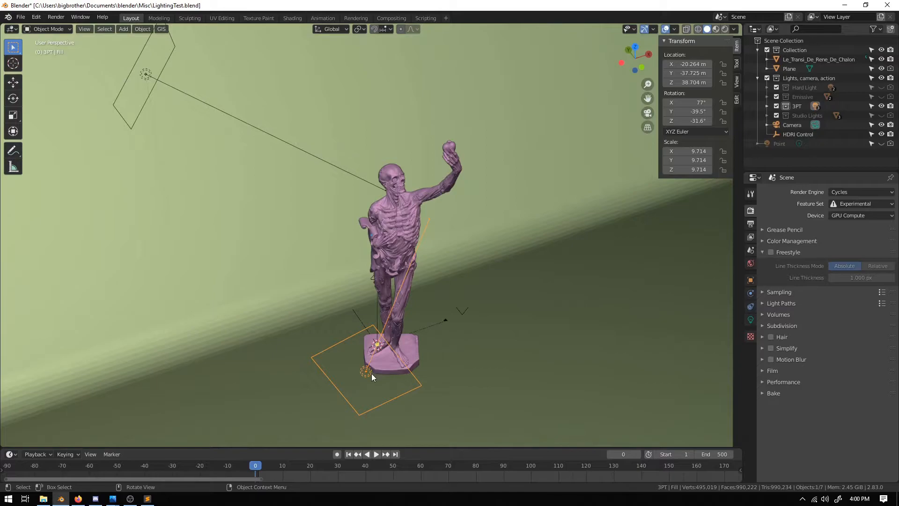
{"action": "middle_click_drag", "start_coordinate": [416, 284], "coordinate": [390, 277]}
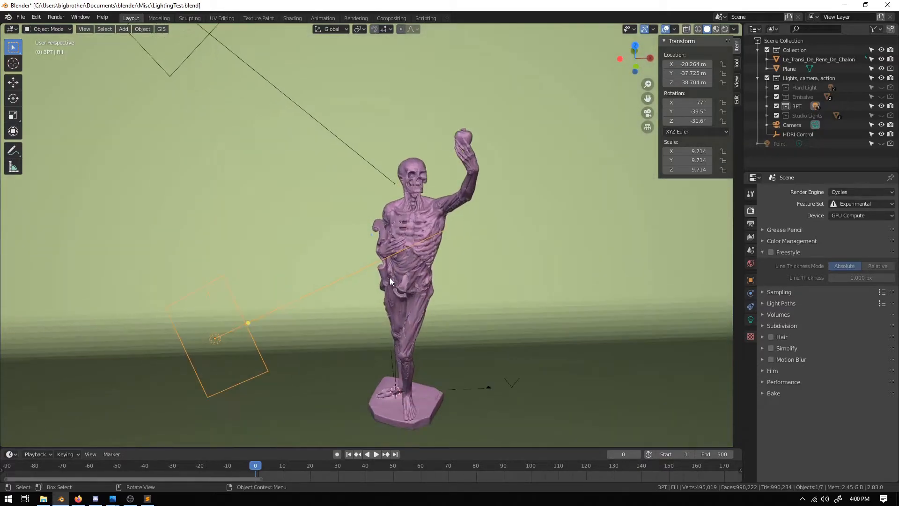
- Switch to the Rendering workspace and examine the lighting on the statue's head and torso in the Slot 1 render
{"action": "left_click", "coordinate": [354, 19]}
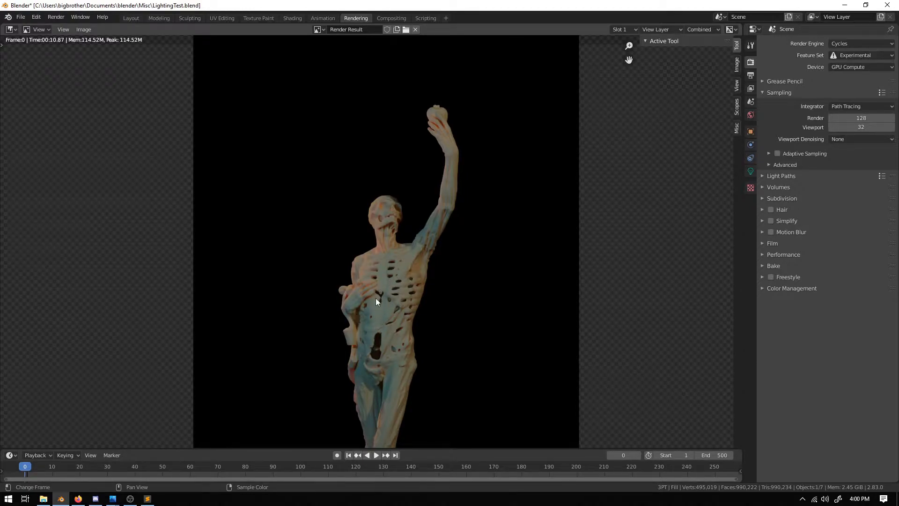
{"action": "scroll", "coordinate": [378, 297], "scroll_direction": "up", "scroll_amount": 4}
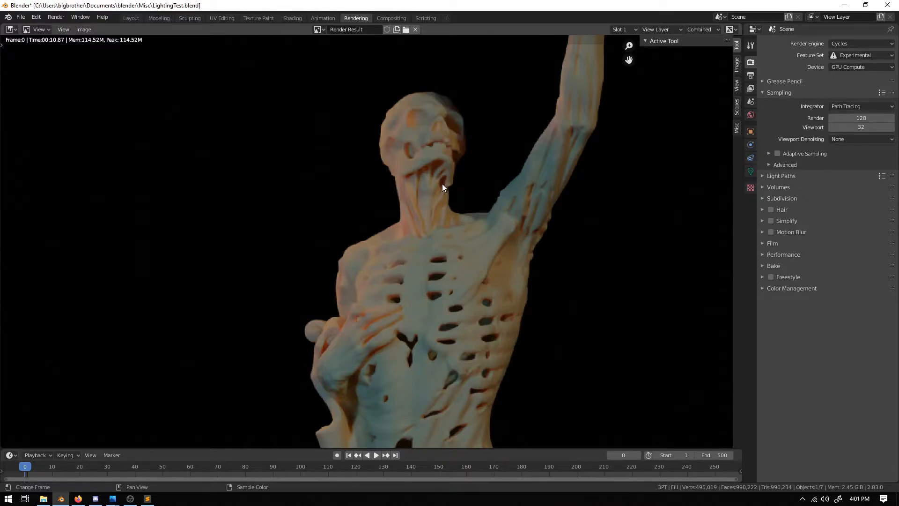
{"action": "middle_click_drag", "start_coordinate": [424, 310], "coordinate": [404, 208]}
{"action": "scroll", "coordinate": [404, 208], "scroll_direction": "down", "scroll_amount": 2}
{"action": "middle_click_drag", "start_coordinate": [422, 321], "coordinate": [421, 332]}
{"action": "scroll", "coordinate": [422, 333], "scroll_direction": "down", "scroll_amount": 3}
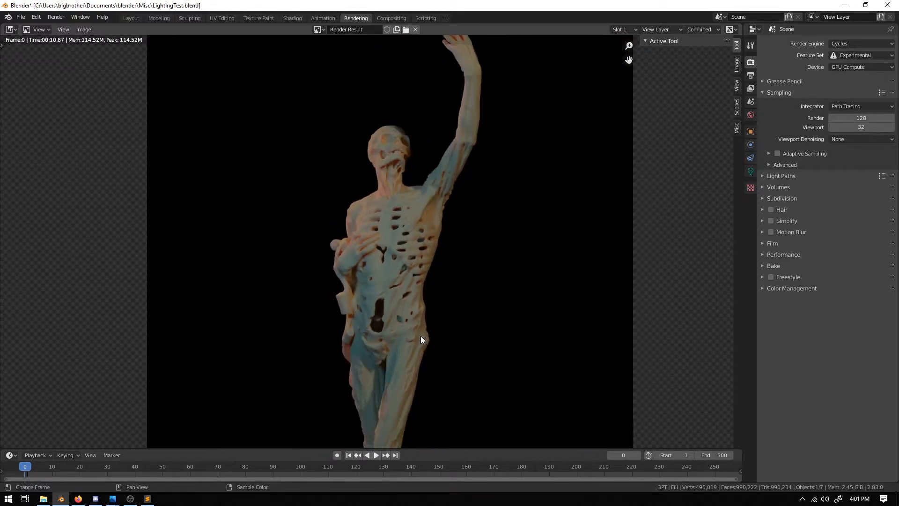
{"action": "scroll", "coordinate": [420, 333], "scroll_direction": "up", "scroll_amount": 1}
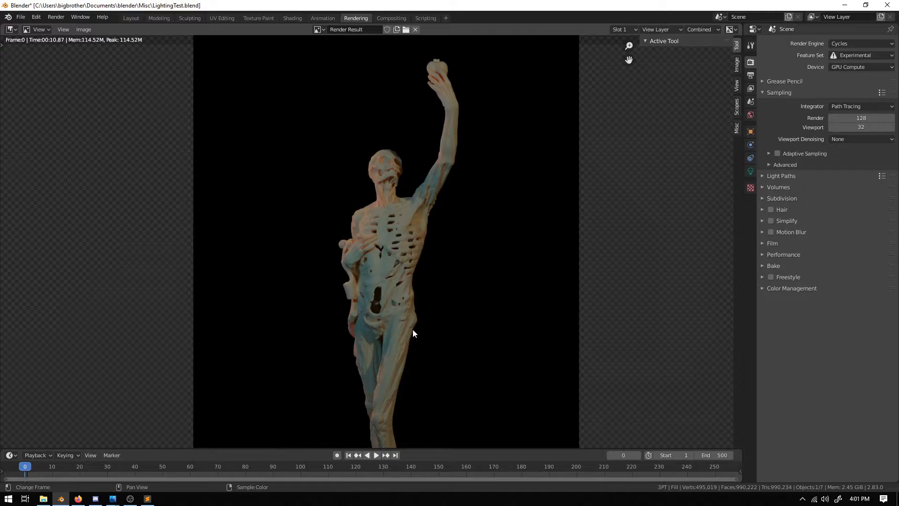
- Display the Slot 2 render and examine the light and shadows on the statue's torso up close
{"action": "left_click", "coordinate": [620, 29]}
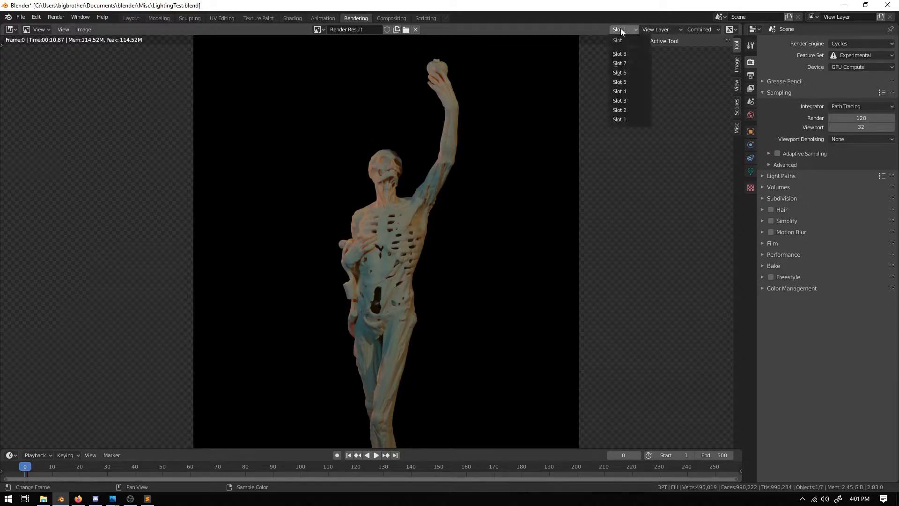
{"action": "left_click", "coordinate": [626, 110]}
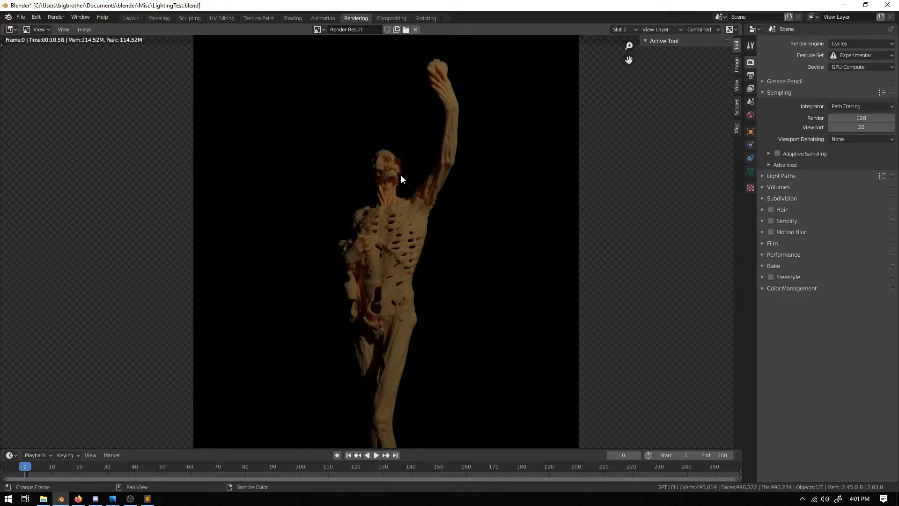
{"action": "scroll", "coordinate": [402, 221], "scroll_direction": "up", "scroll_amount": 3}
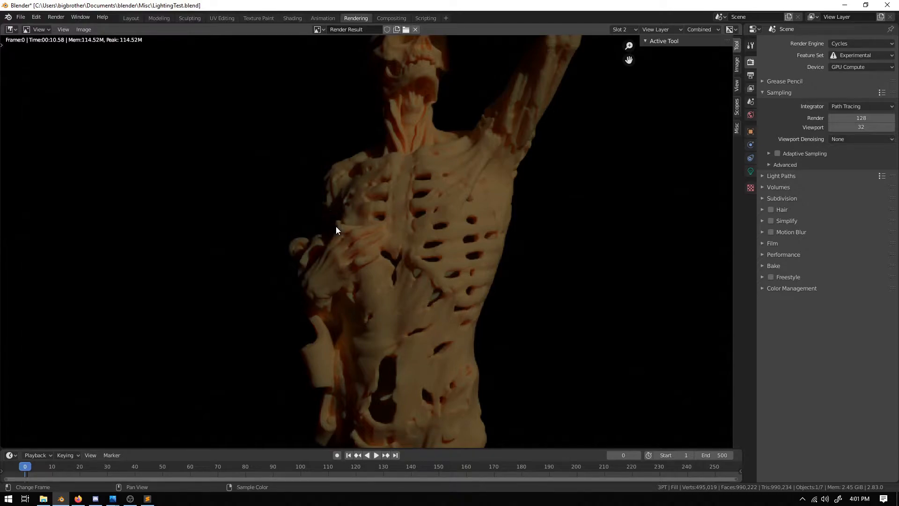
{"action": "scroll", "coordinate": [384, 189], "scroll_direction": "down", "scroll_amount": 2}
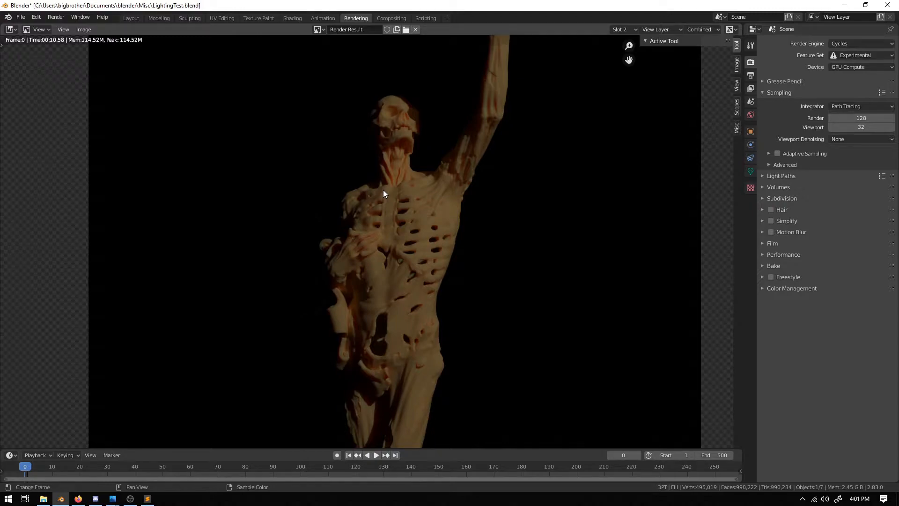
- Display the Slot 3 render and examine how the light outlines the whole statue
{"action": "left_click", "coordinate": [636, 29]}
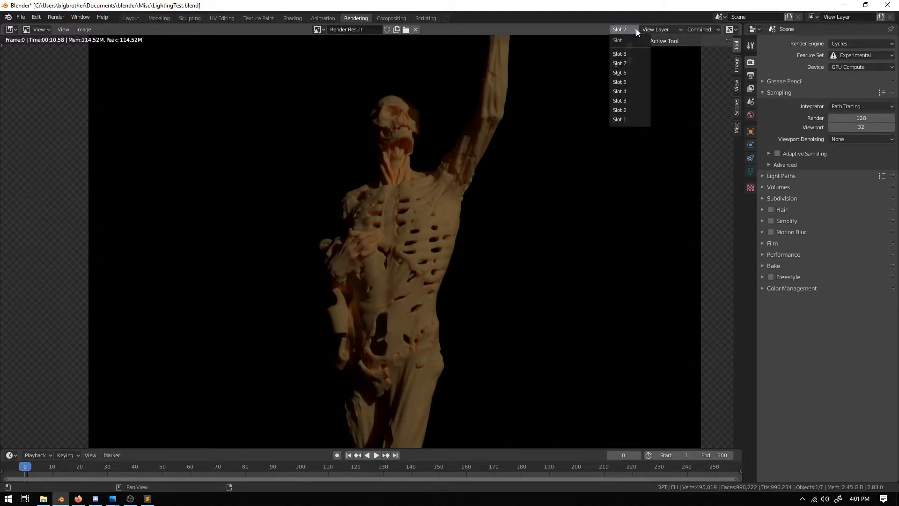
{"action": "left_click", "coordinate": [628, 100]}
{"action": "scroll", "coordinate": [518, 164], "scroll_direction": "down", "scroll_amount": 2}
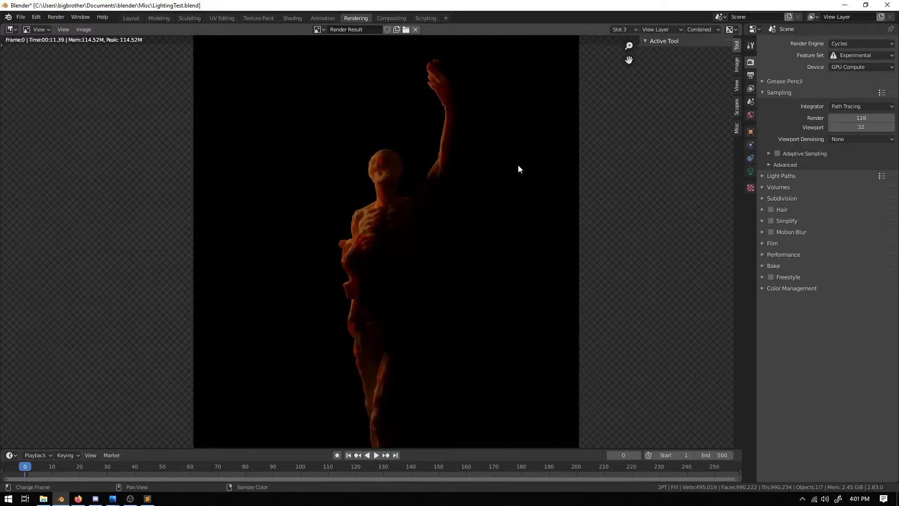
{"action": "scroll", "coordinate": [476, 186], "scroll_direction": "down", "scroll_amount": 1}
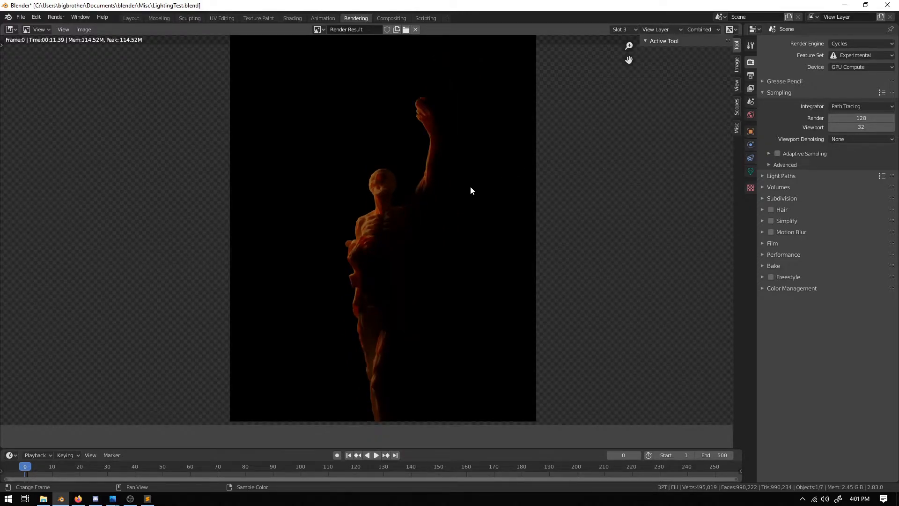
{"action": "scroll", "coordinate": [471, 187], "scroll_direction": "up", "scroll_amount": 1}
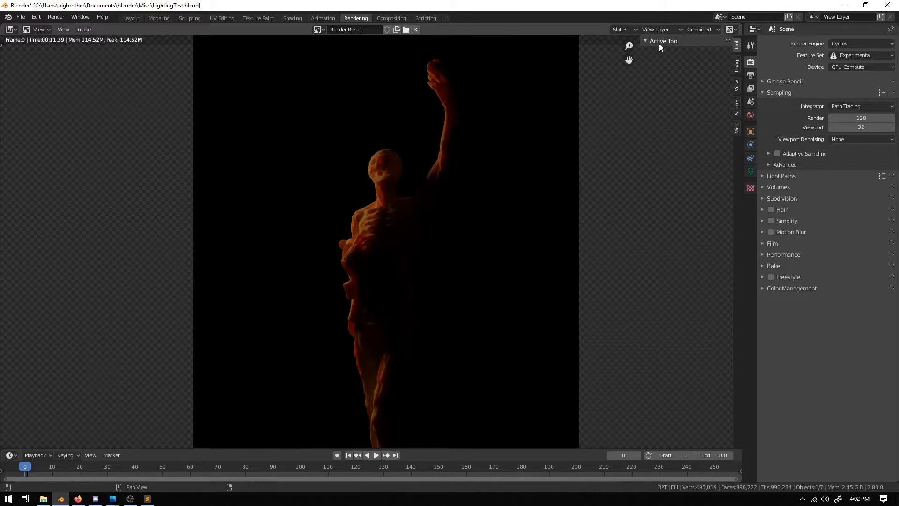
- Display the Slot 4 render and examine the light on the statue's torso up close
{"action": "left_click", "coordinate": [634, 30]}
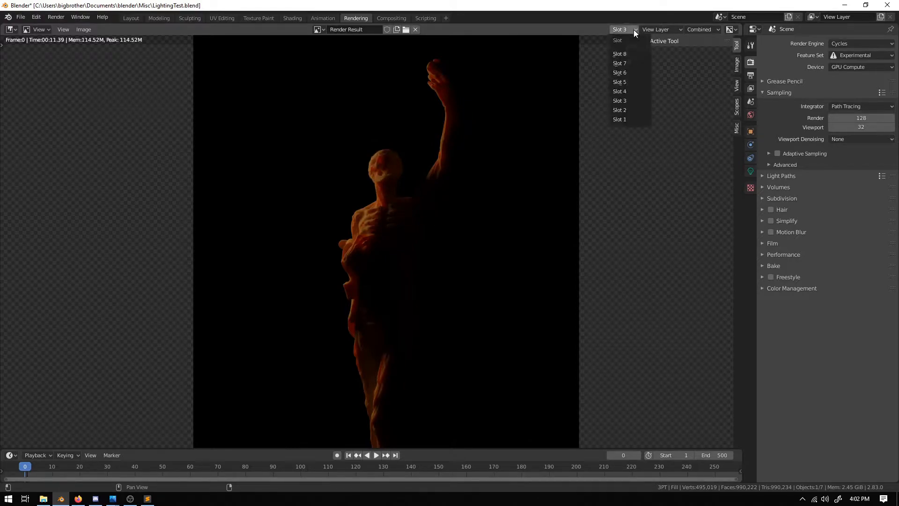
{"action": "left_click", "coordinate": [630, 92]}
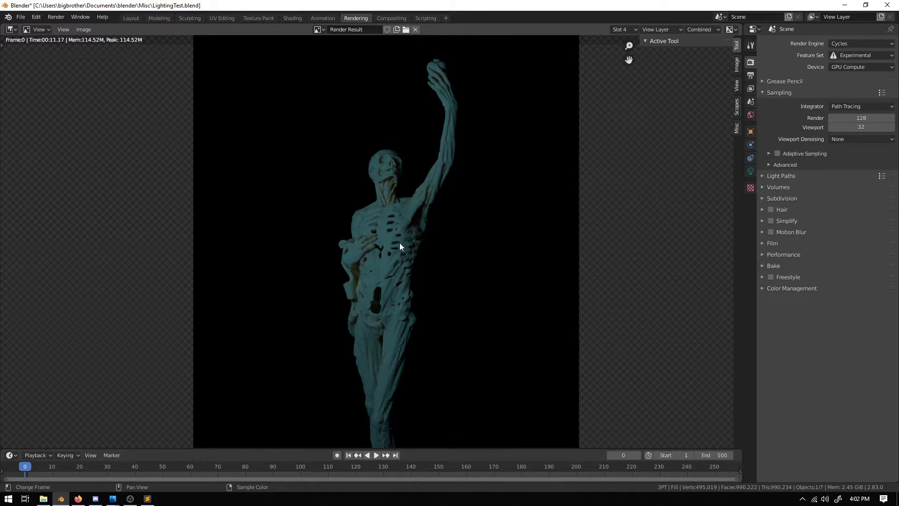
{"action": "scroll", "coordinate": [420, 227], "scroll_direction": "up", "scroll_amount": 1}
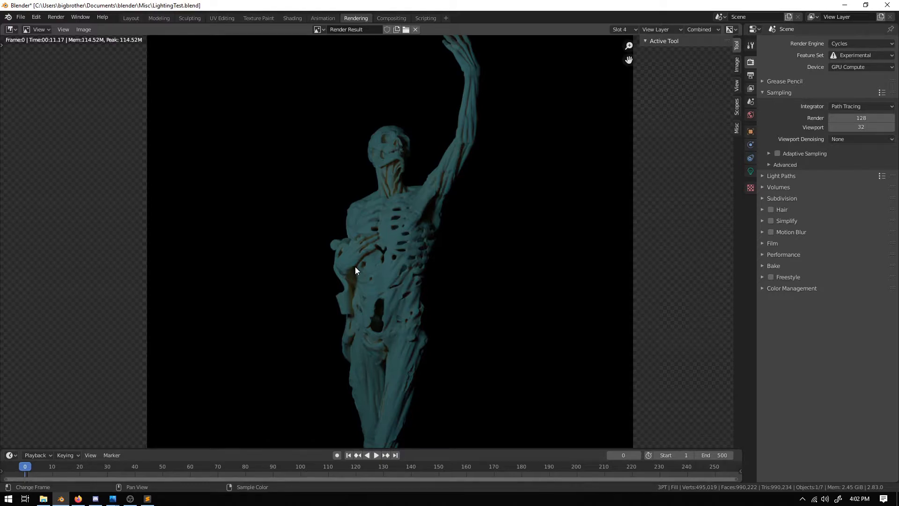
- Return to the Slot 1 render and compare its combined lighting across the whole statue
{"action": "left_click", "coordinate": [633, 30]}
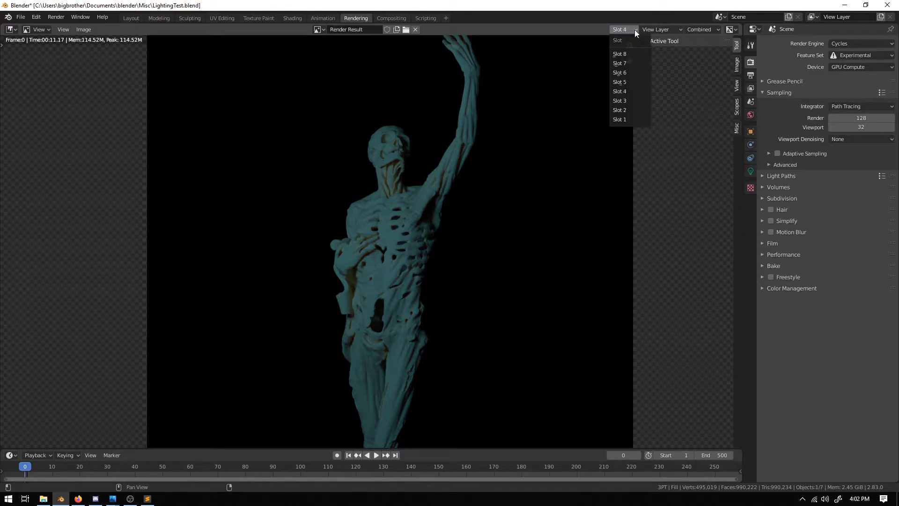
{"action": "left_click", "coordinate": [617, 119]}
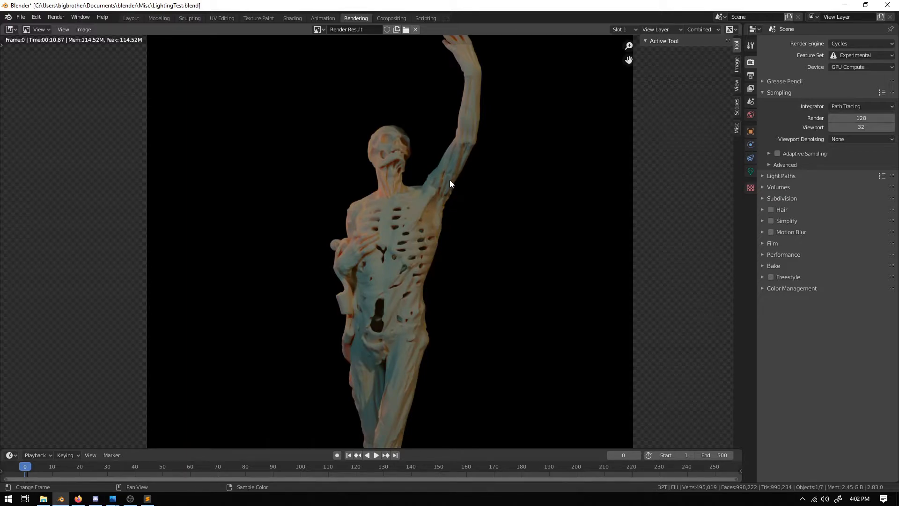
{"action": "scroll", "coordinate": [450, 184], "scroll_direction": "down", "scroll_amount": 3}
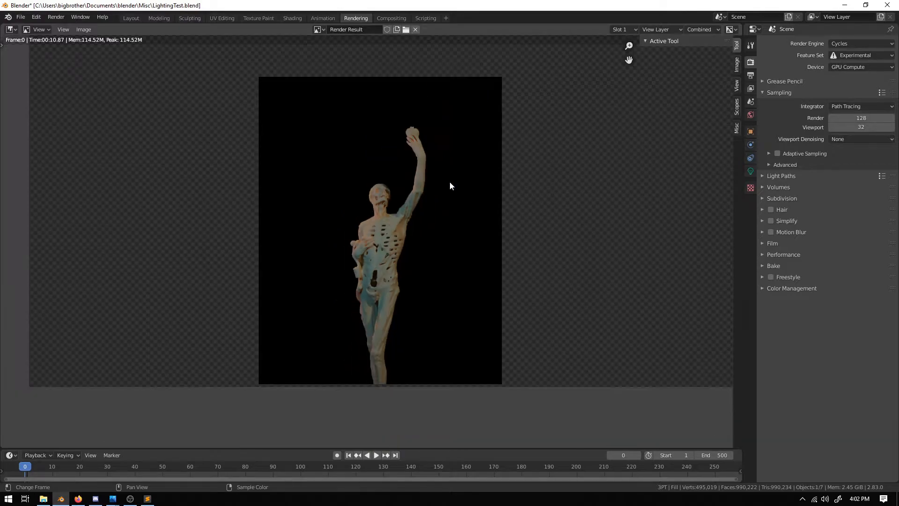
{"action": "scroll", "coordinate": [420, 205], "scroll_direction": "up", "scroll_amount": 2}
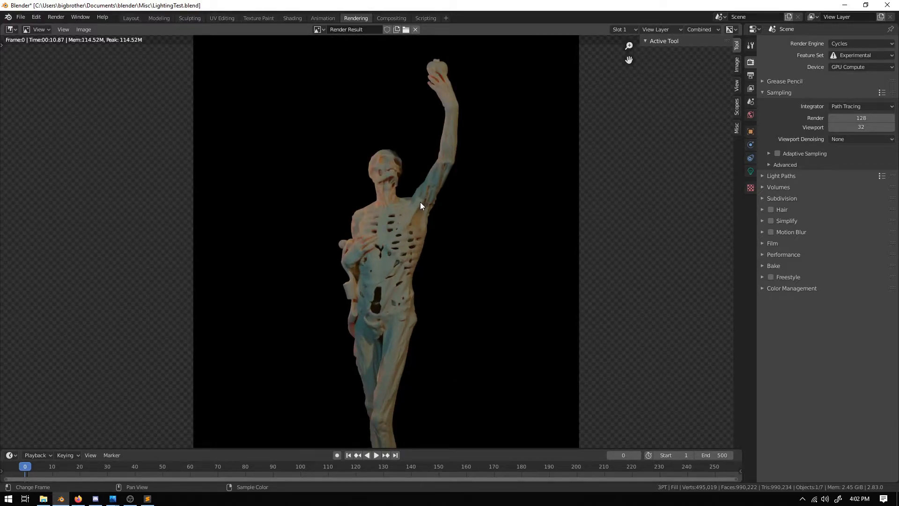
- Switch to the Layout workspace, then hide the 3PT collection and show the Hard Light collection in the viewport
{"action": "left_click", "coordinate": [133, 19]}
{"action": "left_click", "coordinate": [882, 107]}
{"action": "scroll", "coordinate": [474, 223], "scroll_direction": "down", "scroll_amount": 3}
{"action": "middle_click_drag", "start_coordinate": [474, 223], "coordinate": [477, 221]}
{"action": "left_click", "coordinate": [882, 87]}
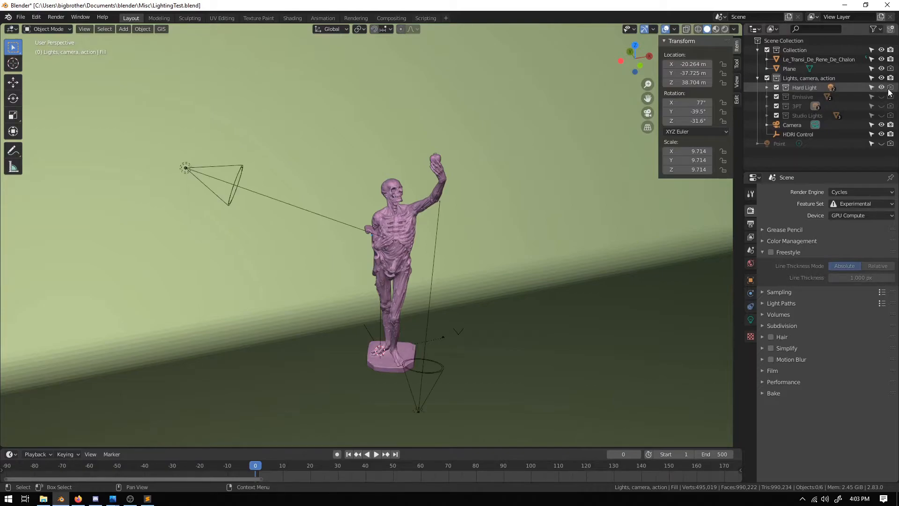
- Inspect from several angles how the Hard Light collection's two spot lights are aimed at the statue
{"action": "middle_click_drag", "start_coordinate": [482, 255], "coordinate": [398, 252]}
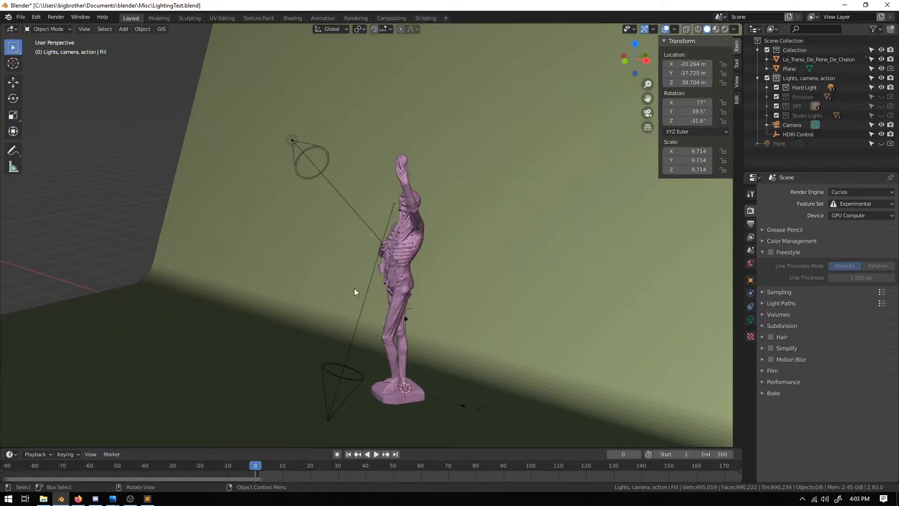
{"action": "middle_click_drag", "start_coordinate": [378, 312], "coordinate": [447, 293]}
{"action": "middle_click_drag", "start_coordinate": [279, 197], "coordinate": [302, 216]}
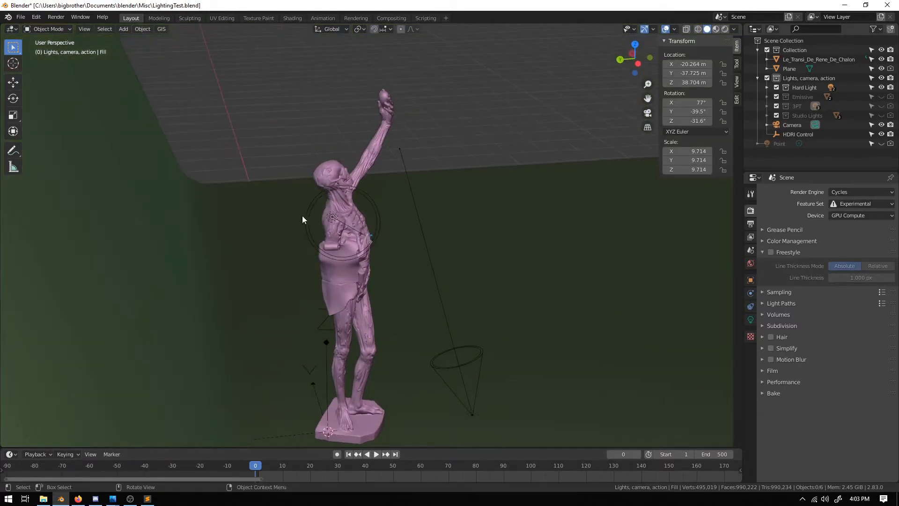
{"action": "middle_click_drag", "start_coordinate": [377, 226], "coordinate": [269, 209]}
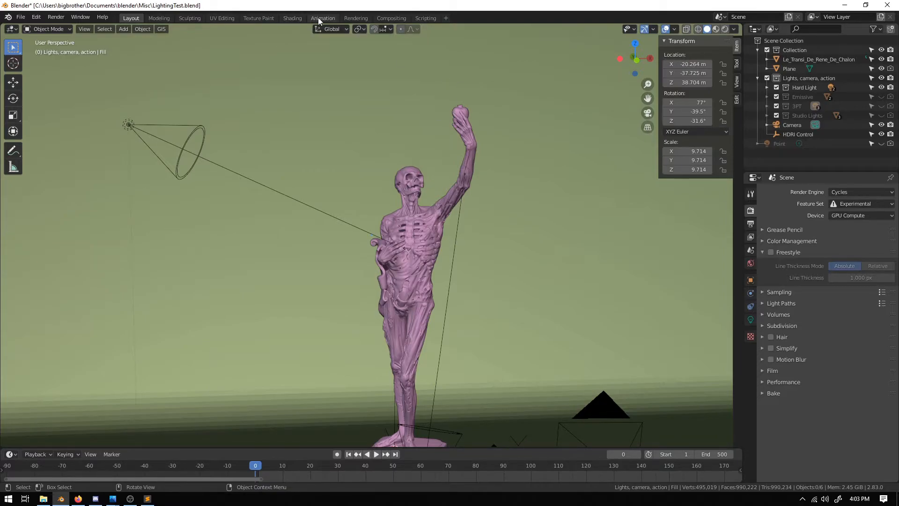
- Switch to the Rendering workspace and examine the hard side and under lighting on the statue in the Slot 5 render
{"action": "left_click", "coordinate": [353, 18]}
{"action": "left_click", "coordinate": [622, 29]}
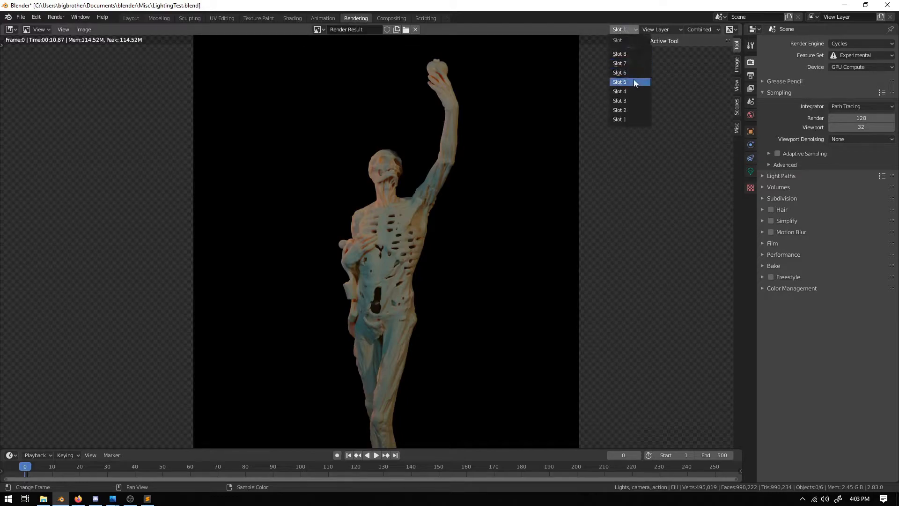
{"action": "left_click", "coordinate": [632, 83]}
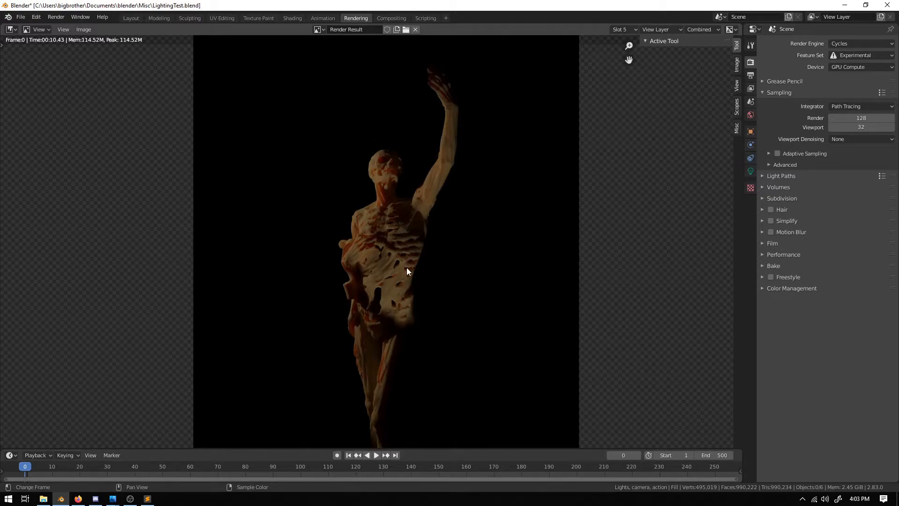
{"action": "middle_click_drag", "start_coordinate": [408, 216], "coordinate": [397, 263]}
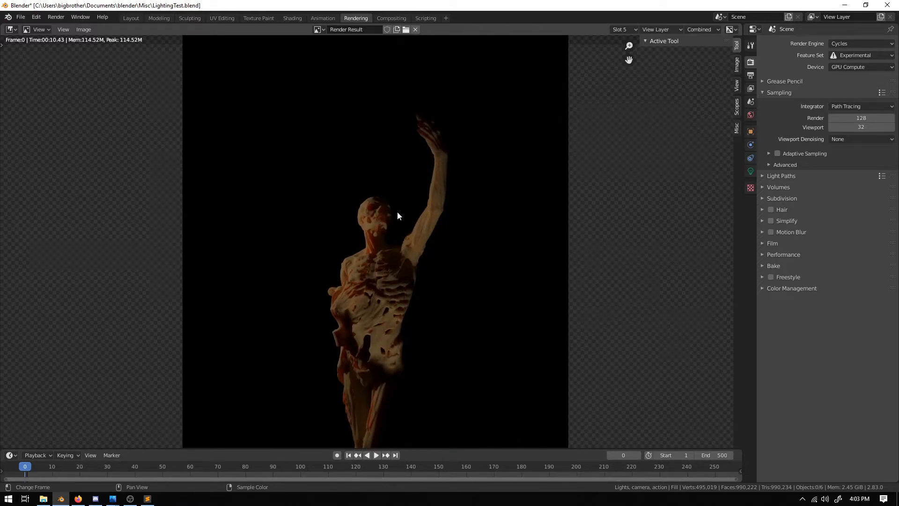
{"action": "middle_click_drag", "start_coordinate": [390, 286], "coordinate": [403, 256]}
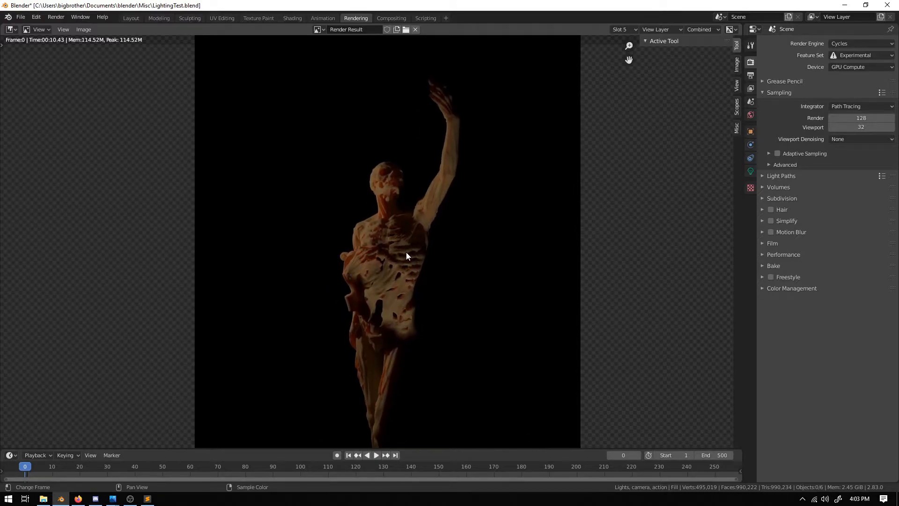
{"action": "scroll", "coordinate": [407, 253], "scroll_direction": "down", "scroll_amount": 1}
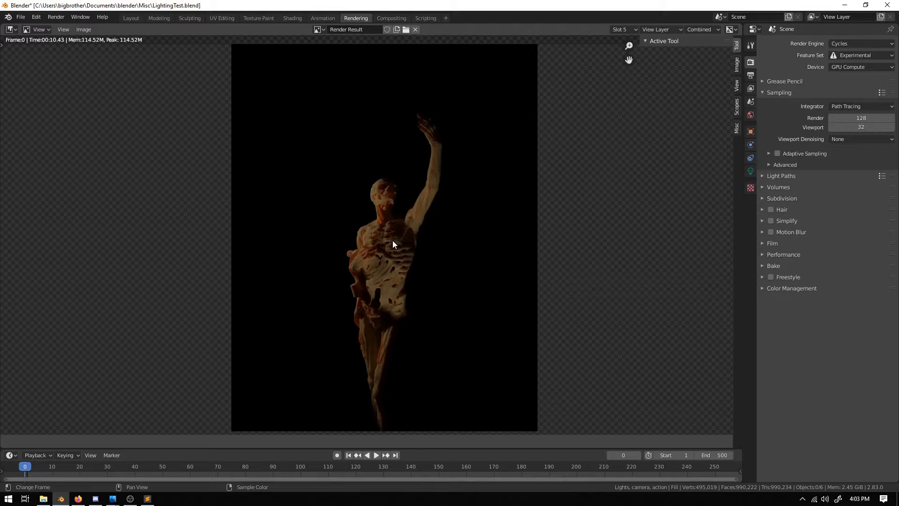
- Return to the Layout workspace, select the Under Light spot below the statue and disable it for rendering
{"action": "left_click", "coordinate": [131, 18]}
{"action": "scroll", "coordinate": [401, 270], "scroll_direction": "down", "scroll_amount": 3}
{"action": "middle_click_drag", "start_coordinate": [400, 271], "coordinate": [410, 290]}
{"action": "left_click", "coordinate": [414, 347]}
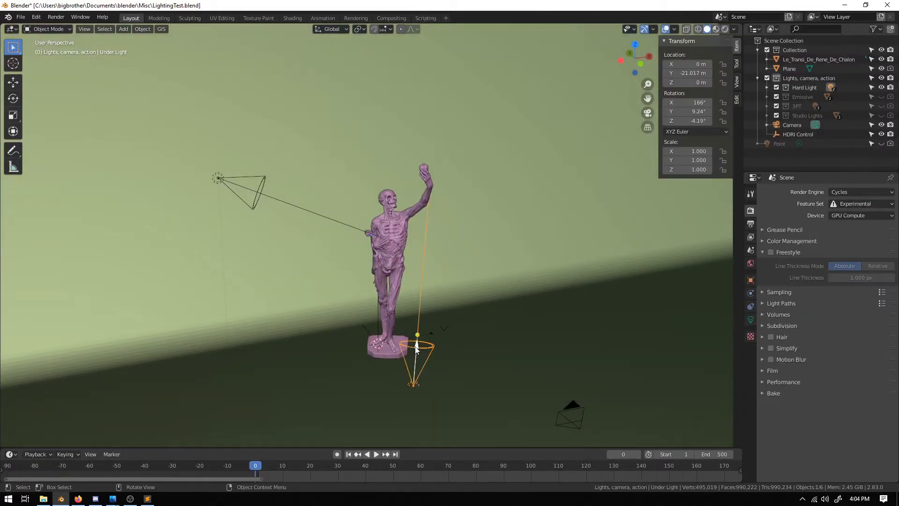
{"action": "left_click", "coordinate": [767, 87]}
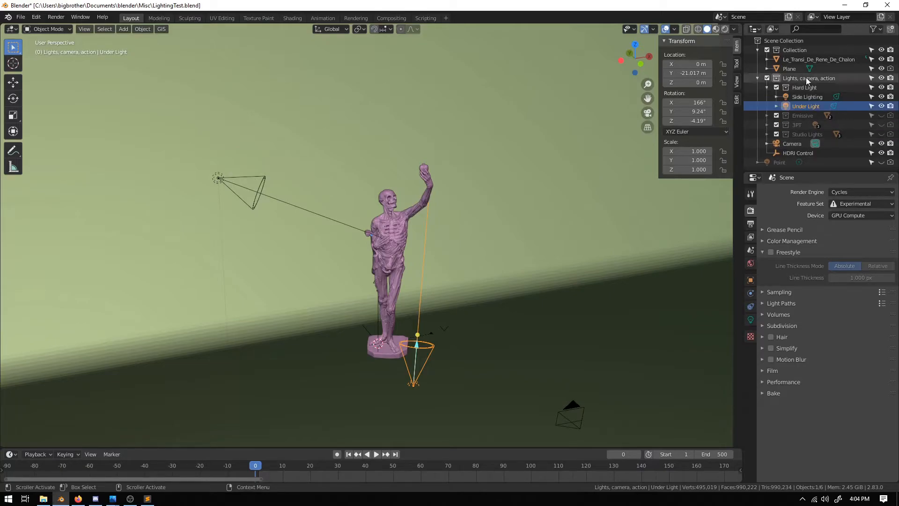
{"action": "left_click", "coordinate": [890, 106]}
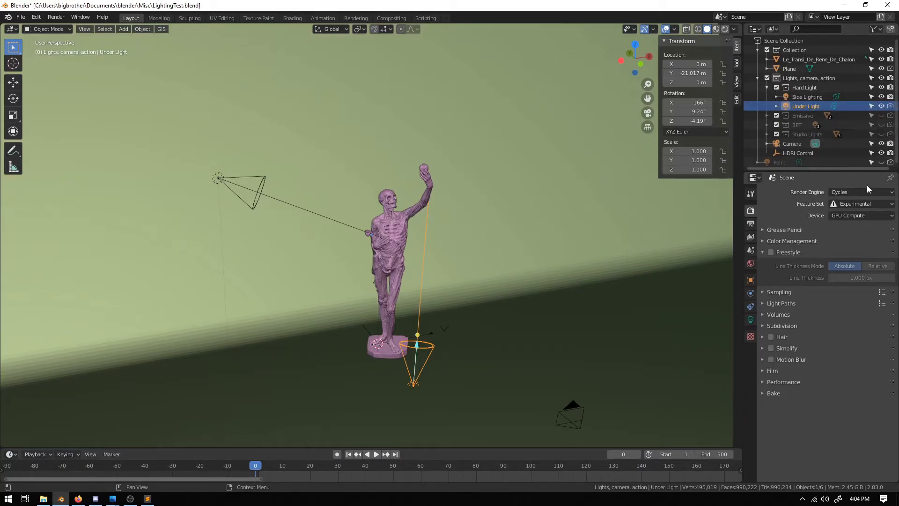
- Render the image and examine the light and shadows on the statue's head and torso
{"action": "middle_click_drag", "start_coordinate": [465, 237], "coordinate": [429, 220]}
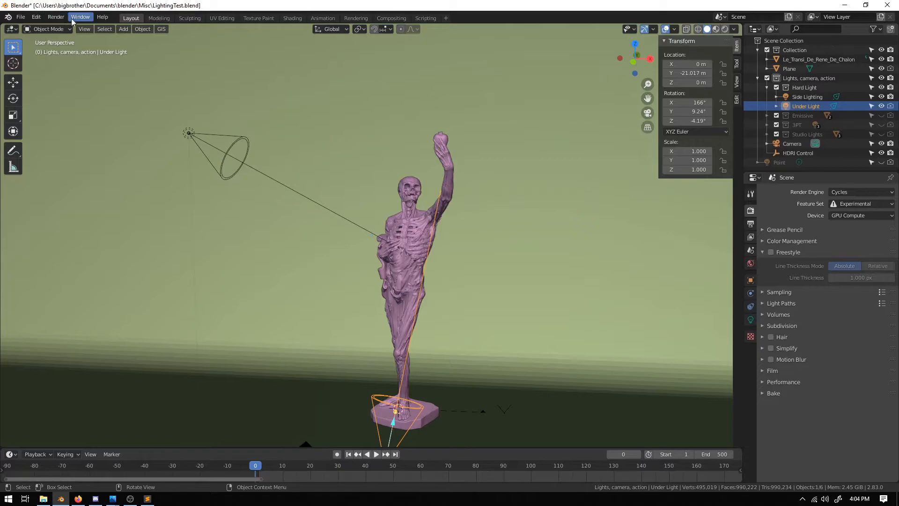
{"action": "left_click", "coordinate": [56, 17]}
{"action": "left_click", "coordinate": [69, 27]}
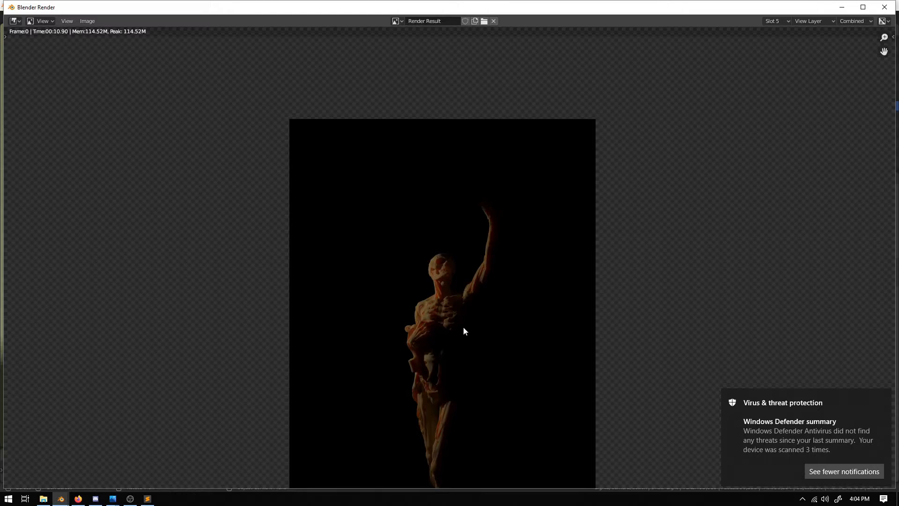
{"action": "scroll", "coordinate": [444, 324], "scroll_direction": "up", "scroll_amount": 2}
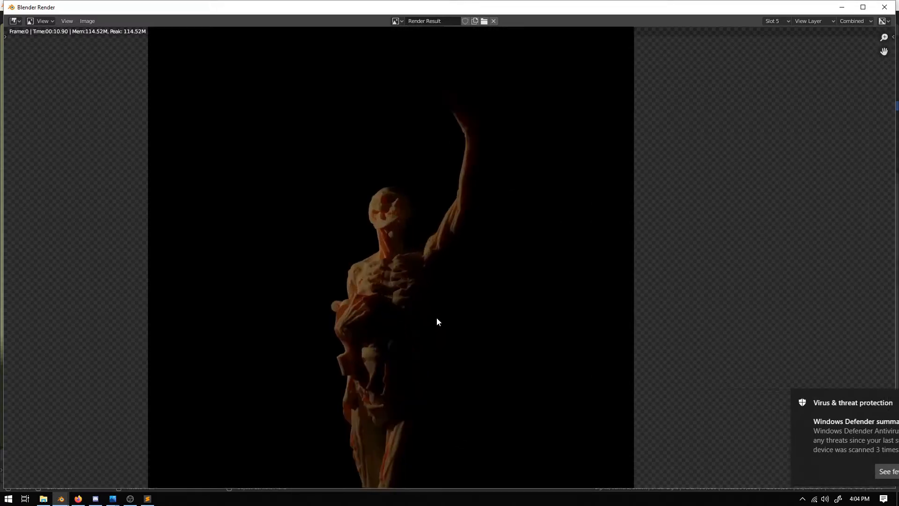
{"action": "middle_click_drag", "start_coordinate": [431, 340], "coordinate": [433, 290]}
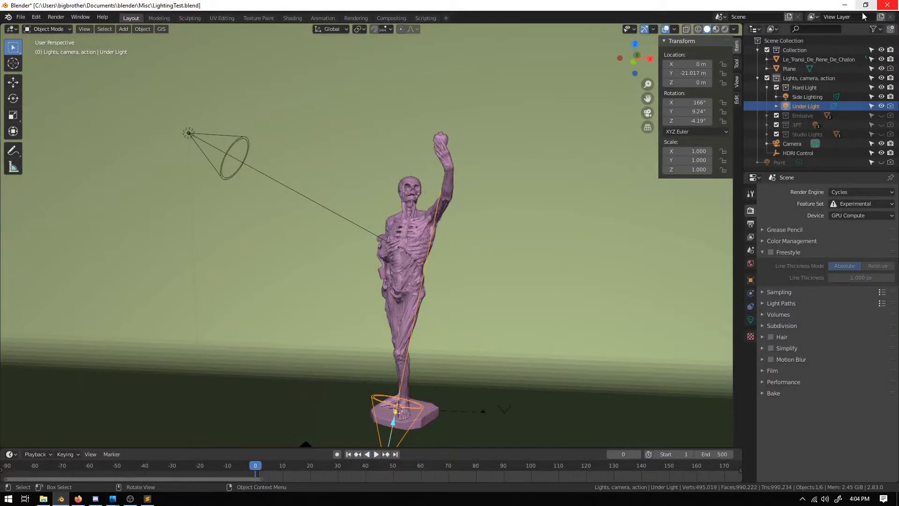
- Select the camera and look at the statue through it
{"action": "middle_click_drag", "start_coordinate": [375, 346], "coordinate": [397, 325]}
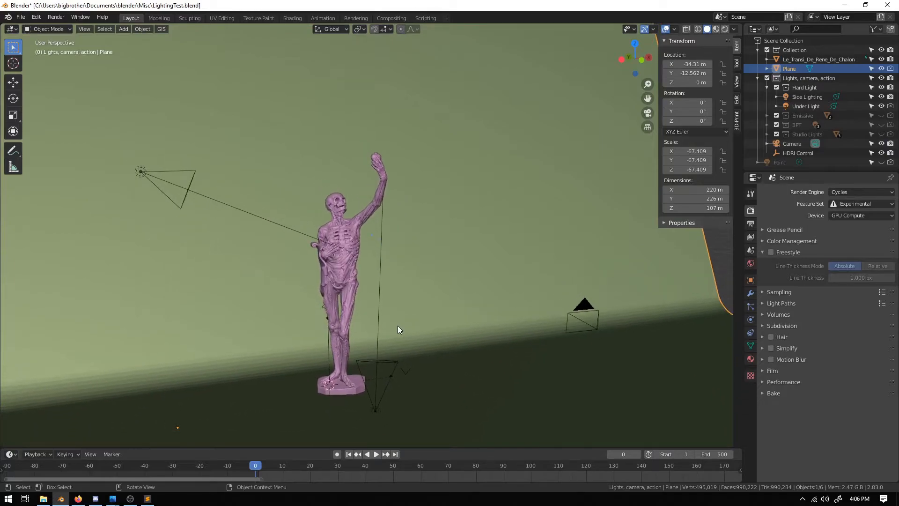
{"action": "left_click", "coordinate": [586, 326]}
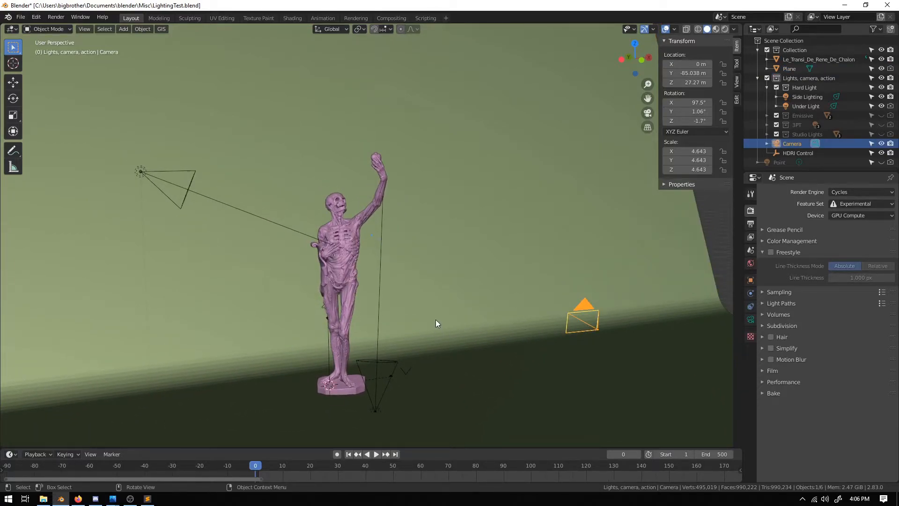
{"action": "key", "text": "KP_0"}
{"action": "scroll", "coordinate": [430, 321], "scroll_direction": "down", "scroll_amount": 2}
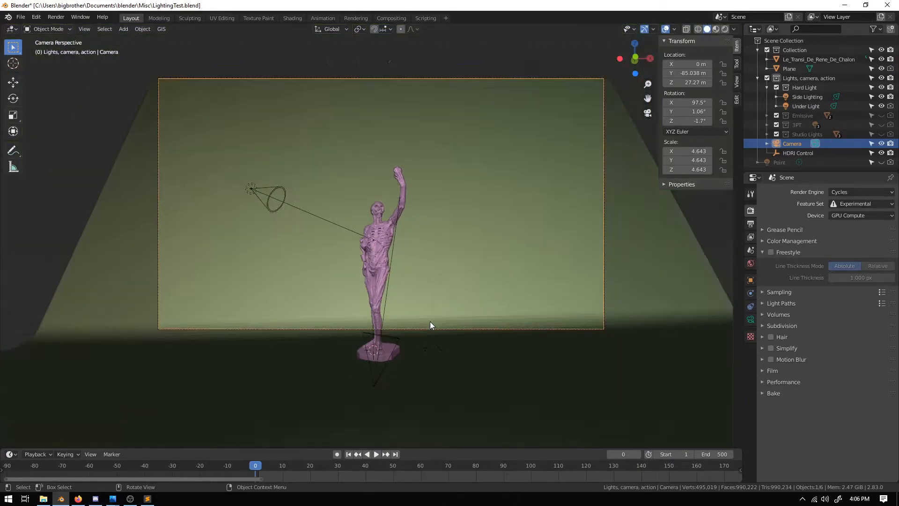
{"action": "scroll", "coordinate": [444, 324], "scroll_direction": "up", "scroll_amount": 2}
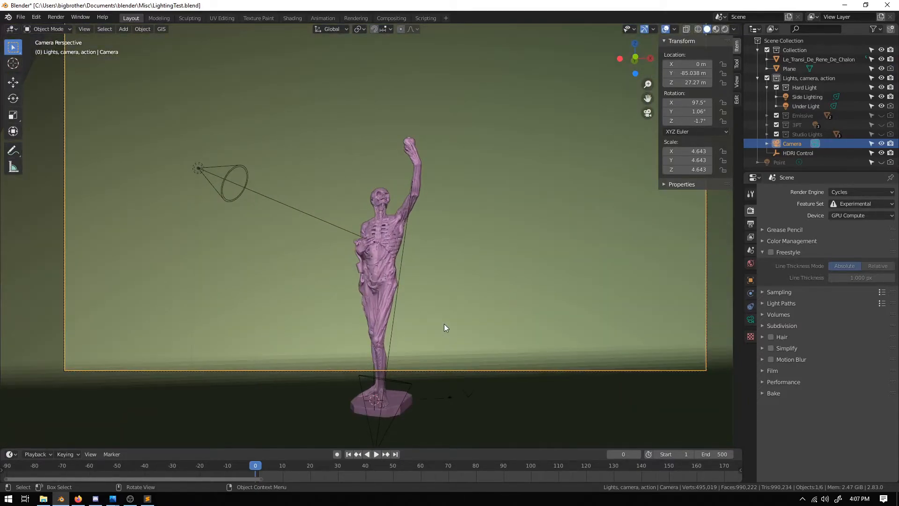
- Try a 250 mm focal length on the camera, and set it back to 25 mm
{"action": "left_click", "coordinate": [751, 319]}
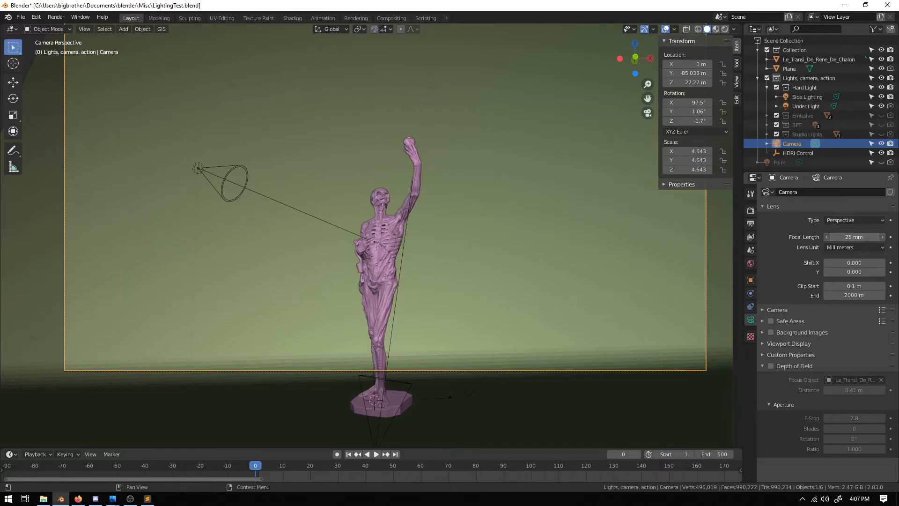
{"action": "left_click_drag", "start_coordinate": [854, 237], "coordinate": [895, 237]}
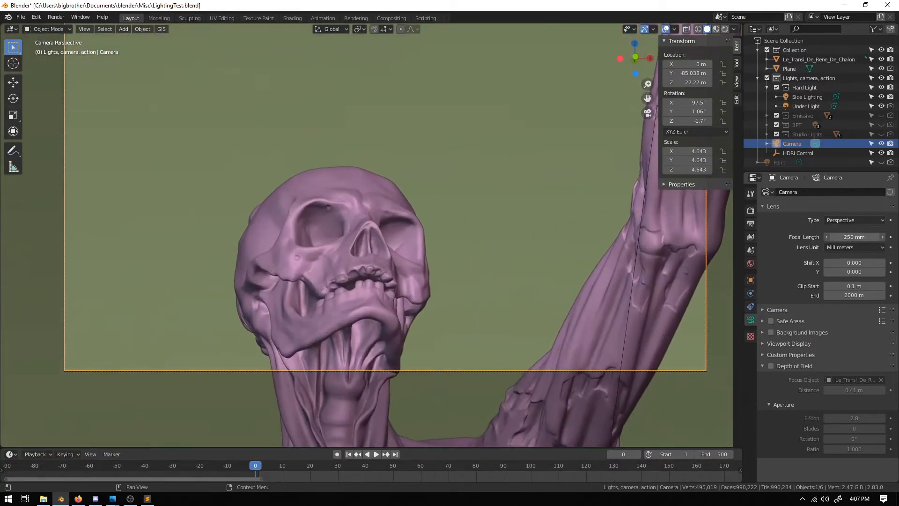
{"action": "left_click", "coordinate": [852, 238]}
{"action": "type", "text": "05"}
{"action": "key", "text": "BackSpace"}
{"action": "key", "text": "BackSpace"}
{"action": "type", "text": "25"}
{"action": "key", "text": "Return"}
- Inspect the statue and its spot lights outside the camera view, and return to the camera view
{"action": "middle_click_drag", "start_coordinate": [392, 288], "coordinate": [394, 298]}
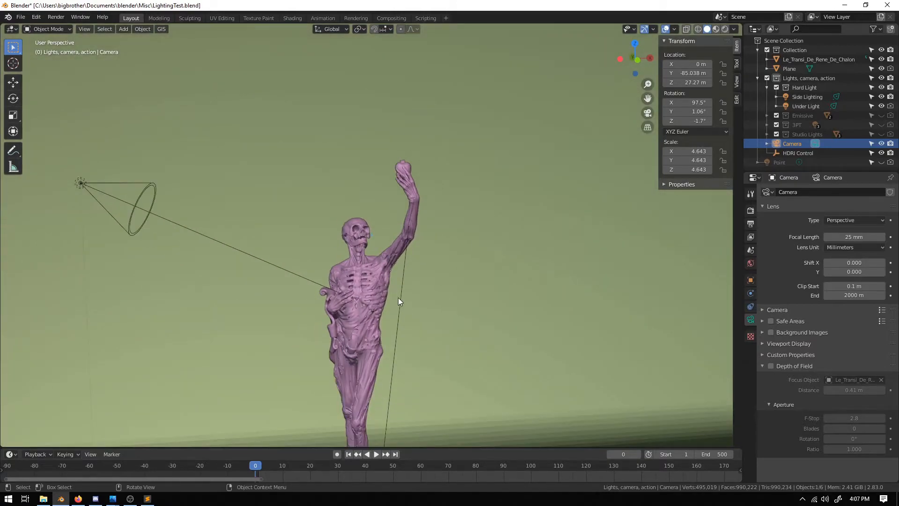
{"action": "scroll", "coordinate": [398, 297], "scroll_direction": "down", "scroll_amount": 4}
{"action": "middle_click_drag", "start_coordinate": [405, 298], "coordinate": [441, 299]}
{"action": "key", "text": "KP_0"}
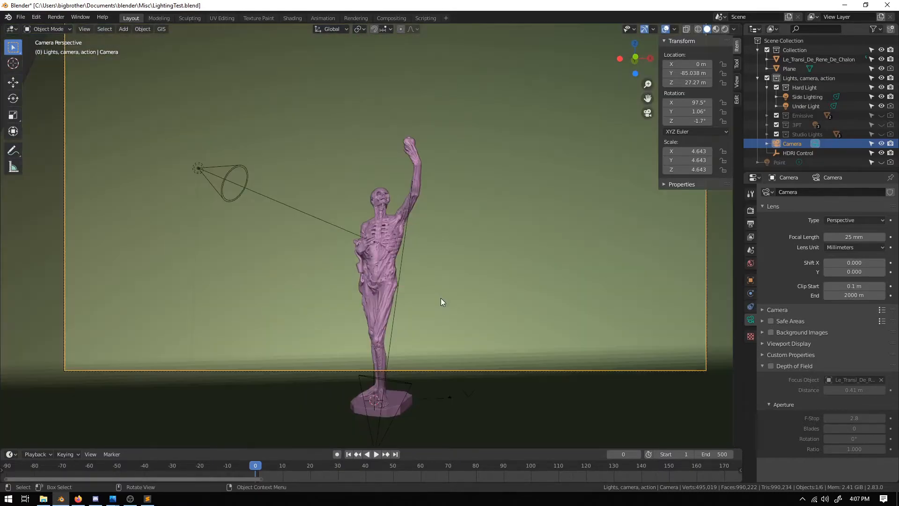
- Preview the camera view in Rendered shading and limit the render region to the statue's head, raised arm and upper chest
{"action": "left_click", "coordinate": [723, 30]}
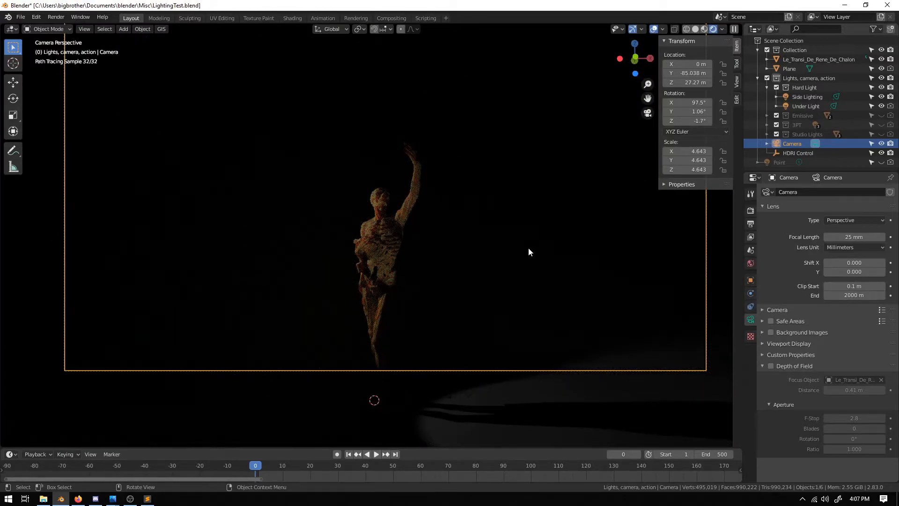
{"action": "key", "text": "Home"}
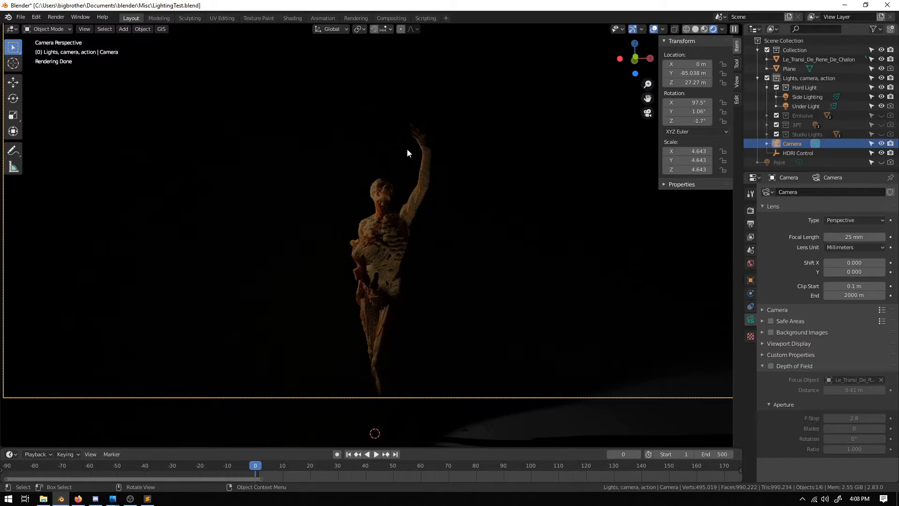
{"action": "key", "text": "ctrl+b"}
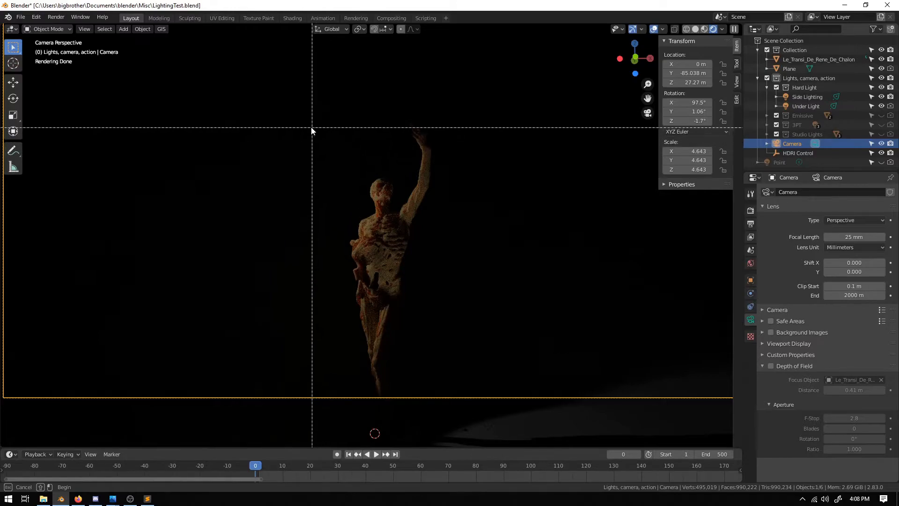
{"action": "left_click_drag", "start_coordinate": [308, 104], "coordinate": [472, 252]}
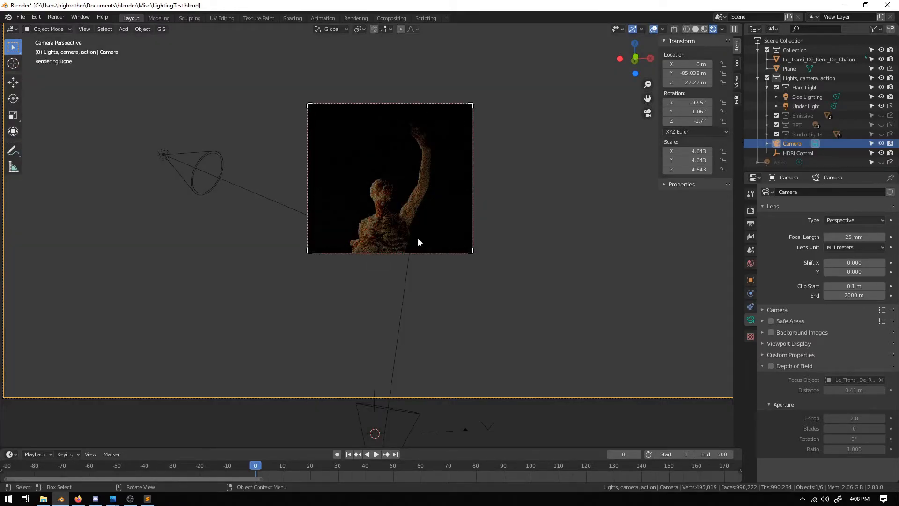
- Examine the rendered head and raised arm up close in the camera view, and clear the render region
{"action": "scroll", "coordinate": [417, 237], "scroll_direction": "up", "scroll_amount": 3}
{"action": "scroll", "coordinate": [416, 239], "scroll_direction": "up", "scroll_amount": 3}
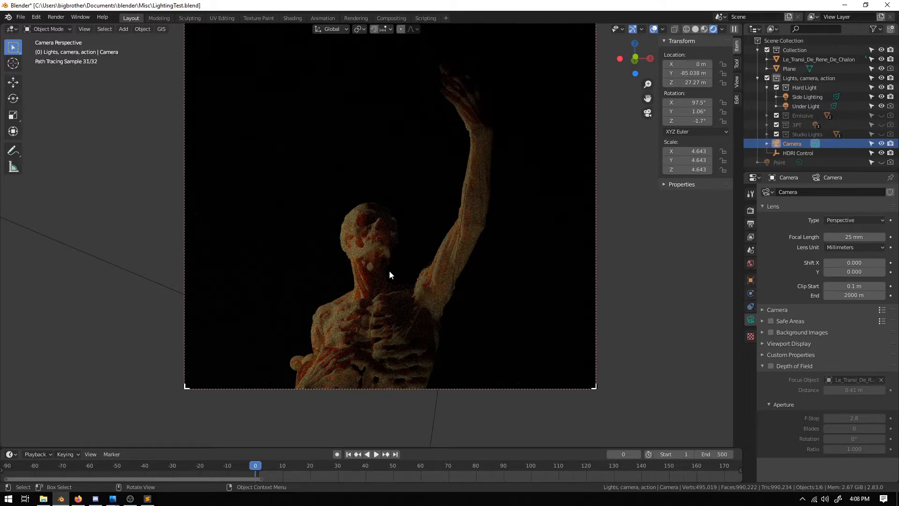
{"action": "scroll", "coordinate": [368, 276], "scroll_direction": "down", "scroll_amount": 7}
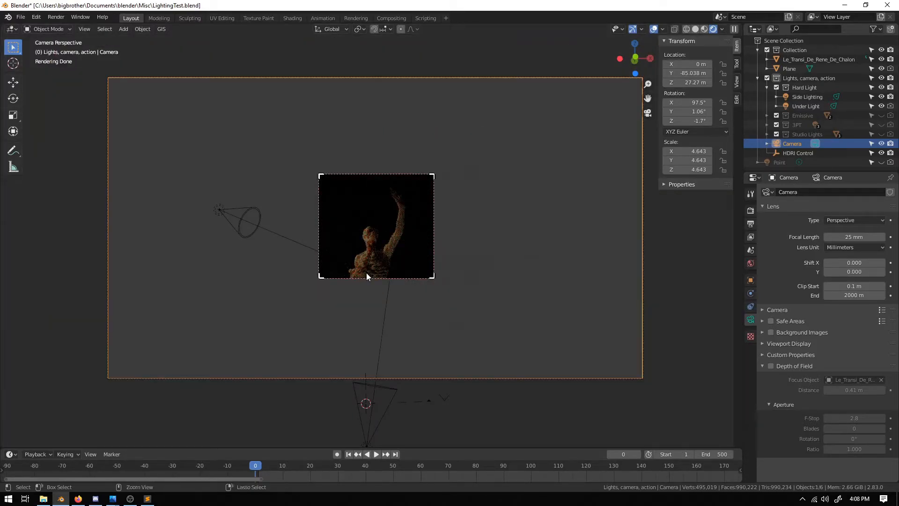
{"action": "key", "text": "ctrl+alt+b"}
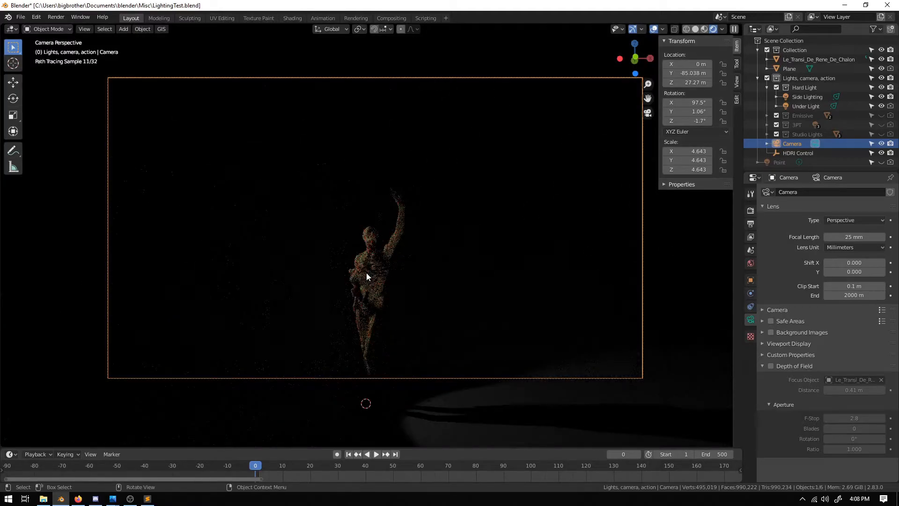
- Outside the camera view, limit the render region to the statue's head, shoulders and raised arm
{"action": "middle_click_drag", "start_coordinate": [350, 258], "coordinate": [392, 271]}
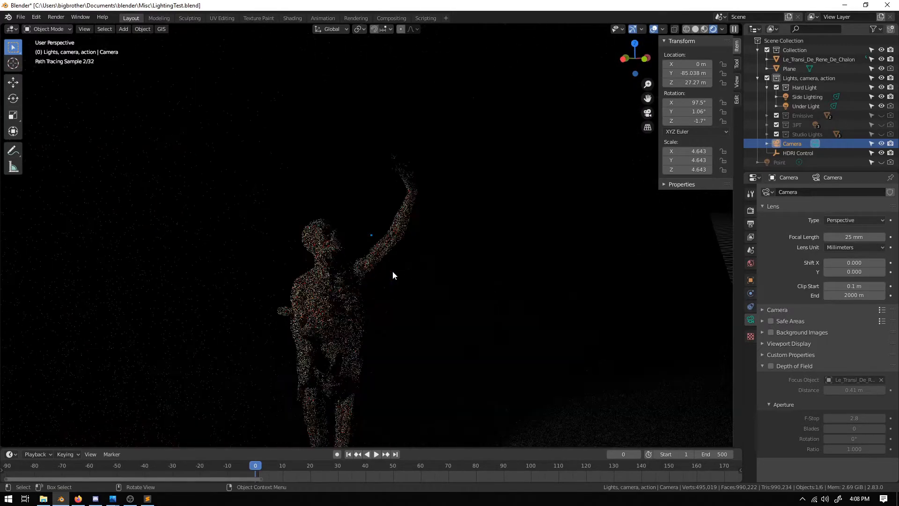
{"action": "key", "text": "ctrl+b"}
{"action": "left_click_drag", "start_coordinate": [279, 289], "coordinate": [439, 131]}
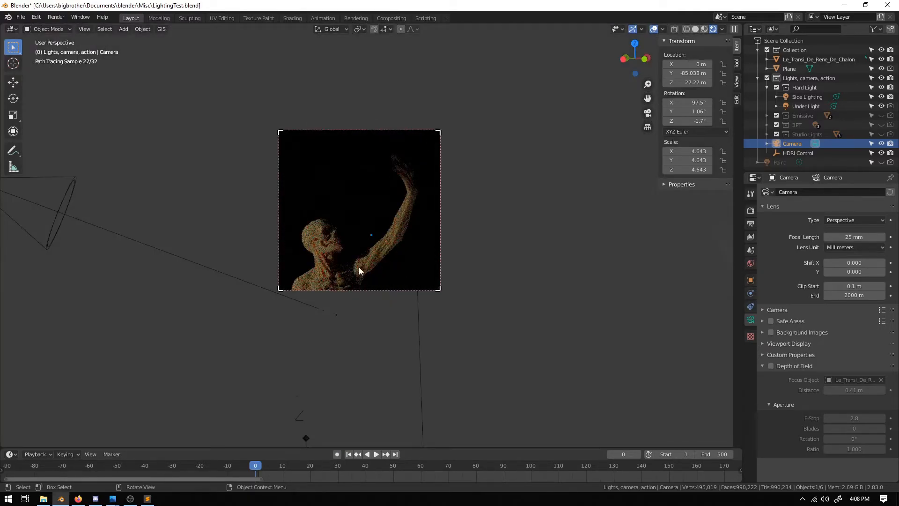
- Inspect the statue inside the render region from other angles and distances, and clear the region
{"action": "middle_click_drag", "start_coordinate": [341, 273], "coordinate": [46, 276]}
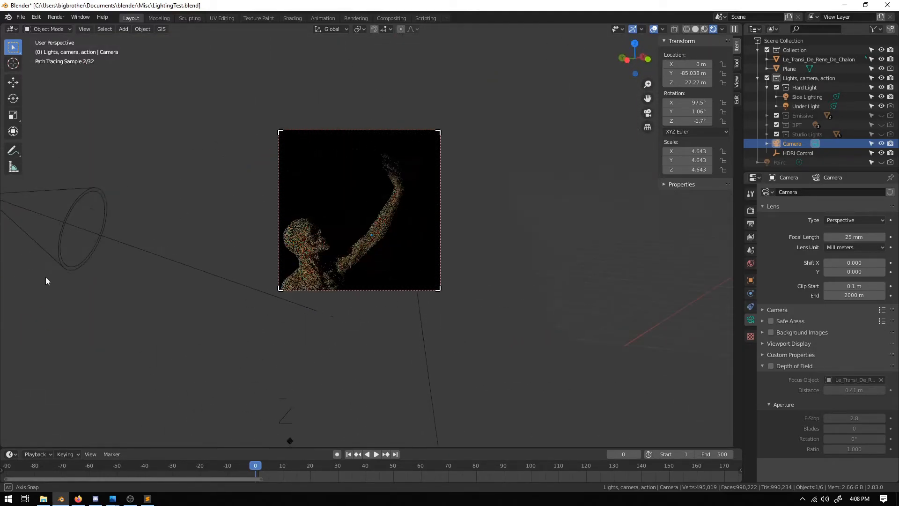
{"action": "scroll", "coordinate": [383, 324], "scroll_direction": "down", "scroll_amount": 6}
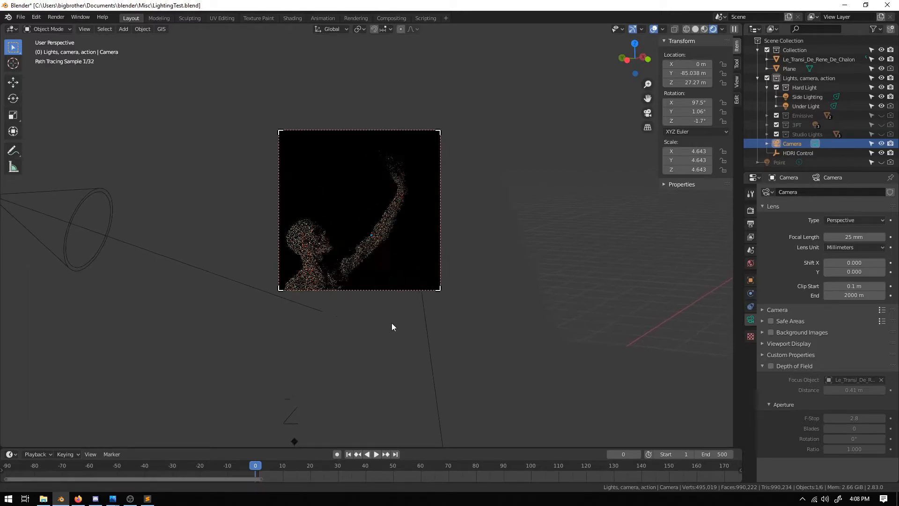
{"action": "scroll", "coordinate": [392, 321], "scroll_direction": "down", "scroll_amount": 2}
{"action": "scroll", "coordinate": [396, 318], "scroll_direction": "up", "scroll_amount": 8}
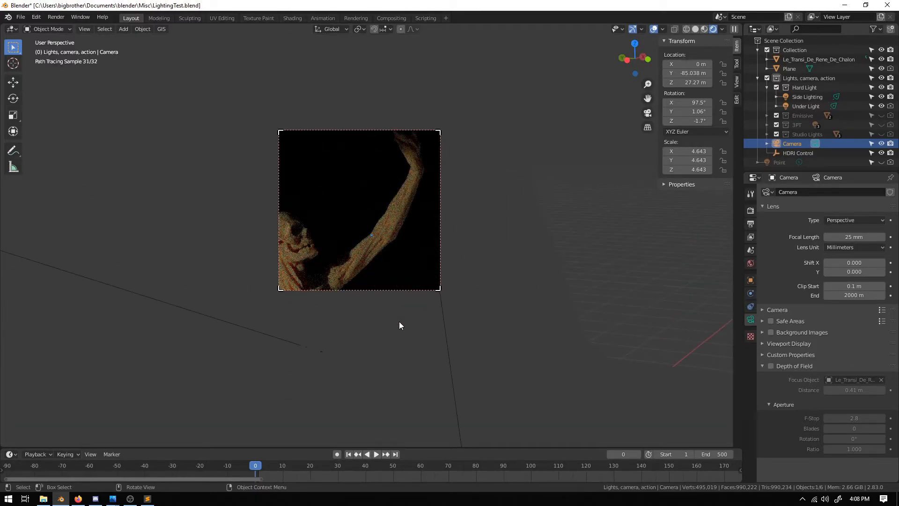
{"action": "scroll", "coordinate": [399, 322], "scroll_direction": "down", "scroll_amount": 3}
{"action": "scroll", "coordinate": [399, 323], "scroll_direction": "down", "scroll_amount": 2}
{"action": "scroll", "coordinate": [399, 323], "scroll_direction": "up", "scroll_amount": 7}
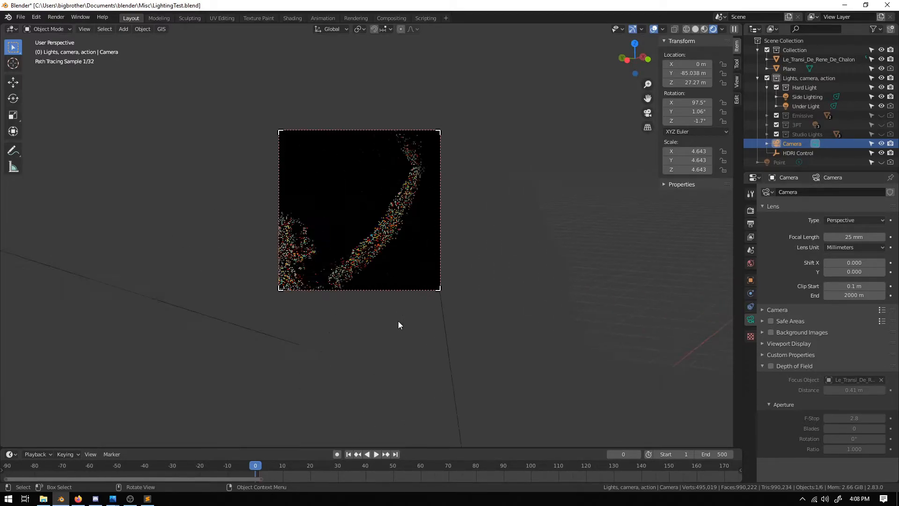
{"action": "middle_click_drag", "start_coordinate": [412, 320], "coordinate": [369, 325]}
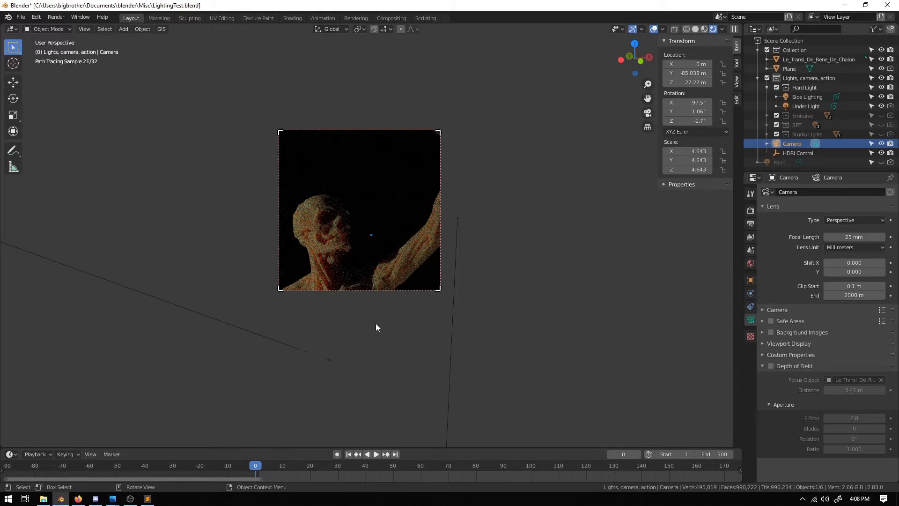
{"action": "key", "text": "ctrl+alt+b"}
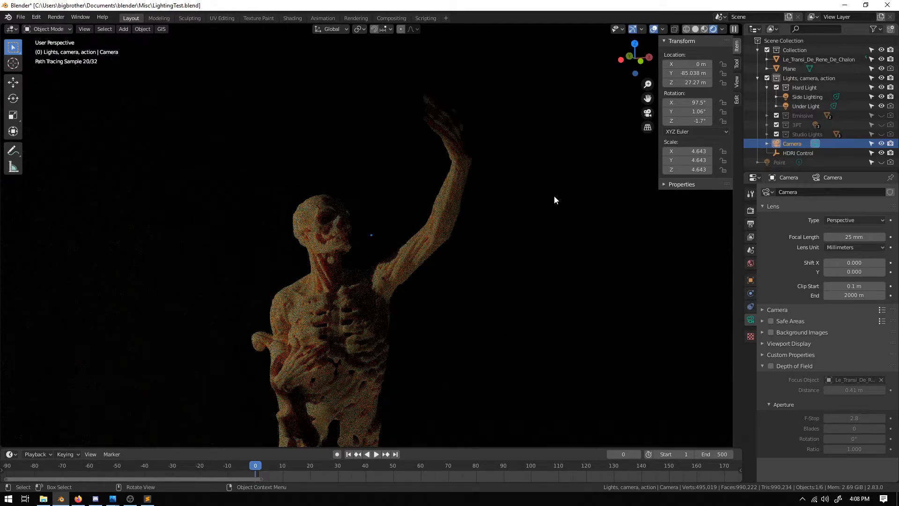
- Switch the viewport to Solid shading, toggle the Hard Light collection's render visibility and collapse the collection
{"action": "scroll", "coordinate": [554, 195], "scroll_direction": "down", "scroll_amount": 2}
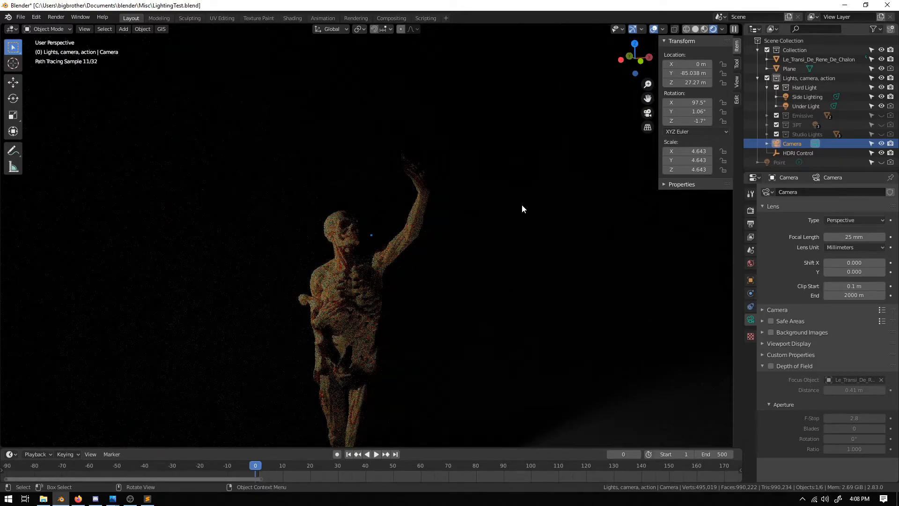
{"action": "left_click", "coordinate": [694, 29]}
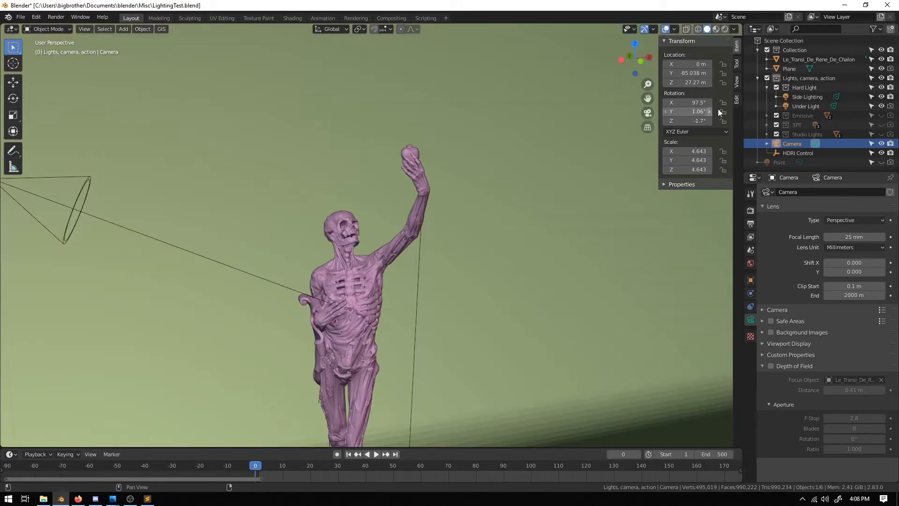
{"action": "left_click", "coordinate": [891, 88]}
{"action": "left_click", "coordinate": [765, 87]}
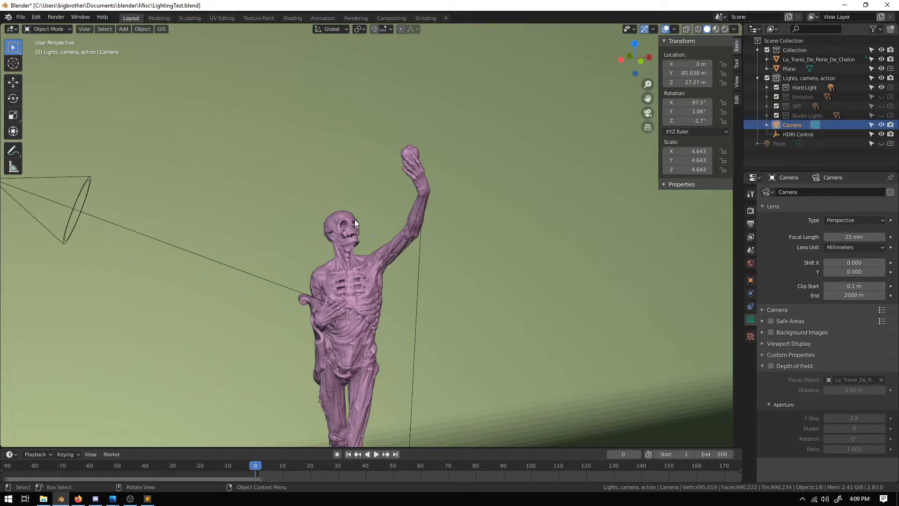
- Show the Emissive collection in the viewport and select the large emissive plane above the statue
{"action": "scroll", "coordinate": [358, 223], "scroll_direction": "down", "scroll_amount": 3}
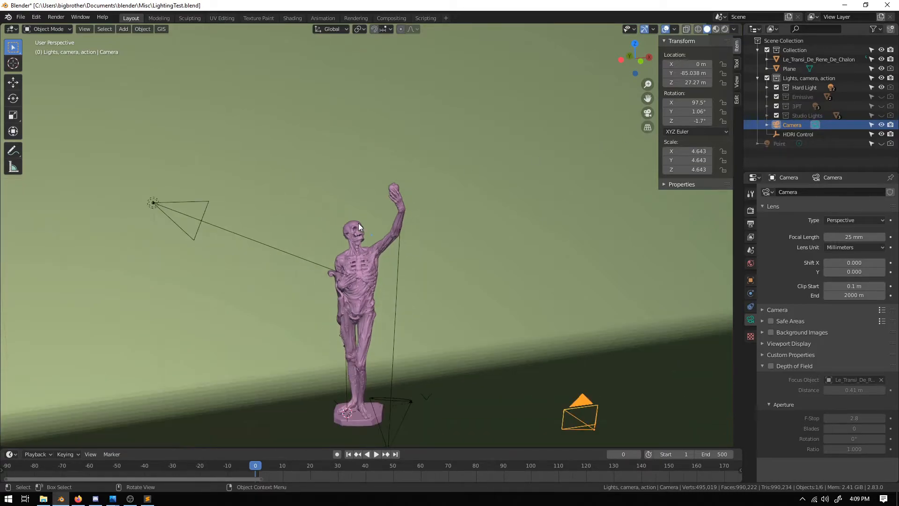
{"action": "middle_click_drag", "start_coordinate": [406, 215], "coordinate": [431, 241]}
{"action": "scroll", "coordinate": [400, 241], "scroll_direction": "down", "scroll_amount": 3}
{"action": "scroll", "coordinate": [432, 241], "scroll_direction": "up", "scroll_amount": 1}
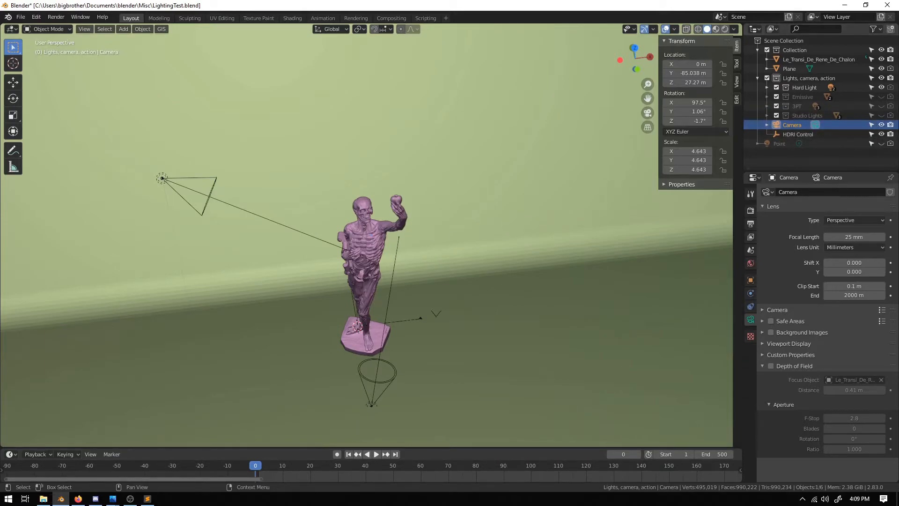
{"action": "left_click", "coordinate": [882, 97]}
{"action": "middle_click_drag", "start_coordinate": [538, 197], "coordinate": [458, 210]}
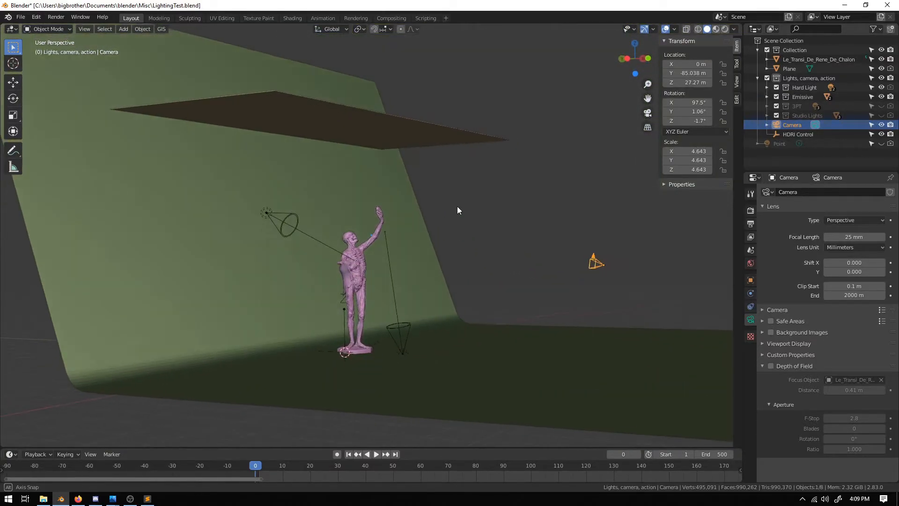
{"action": "left_click", "coordinate": [381, 127]}
{"action": "middle_click_drag", "start_coordinate": [482, 152], "coordinate": [439, 174]}
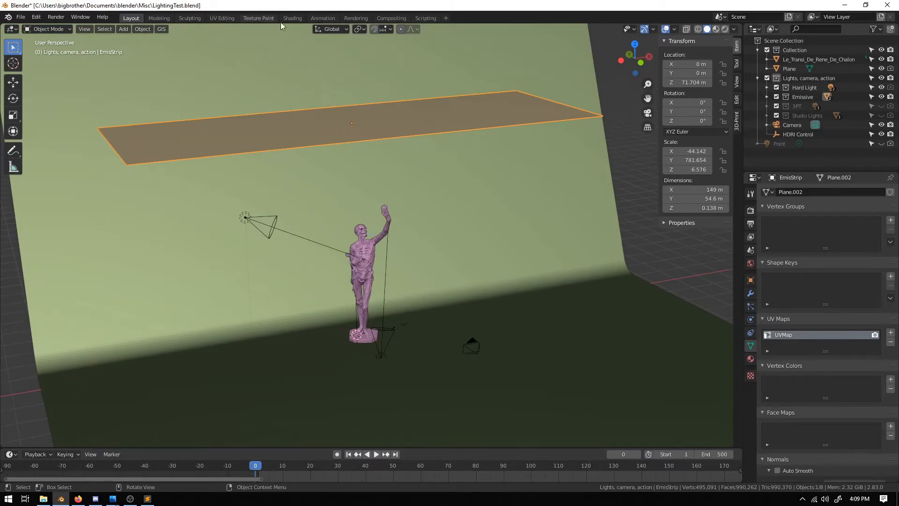
- Open the Shading workspace and display the emissive plane's object material nodes instead of the World nodes
{"action": "left_click", "coordinate": [292, 19]}
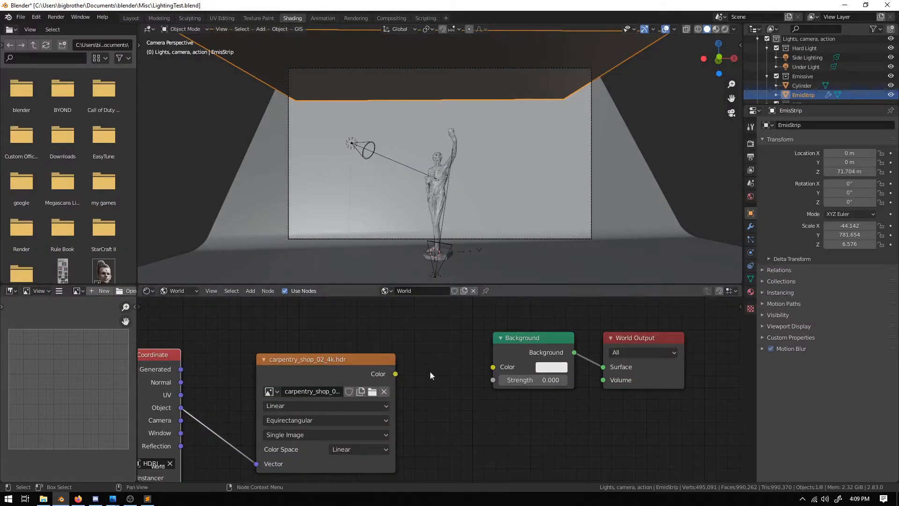
{"action": "scroll", "coordinate": [423, 355], "scroll_direction": "down", "scroll_amount": 3}
{"action": "left_click", "coordinate": [173, 290]}
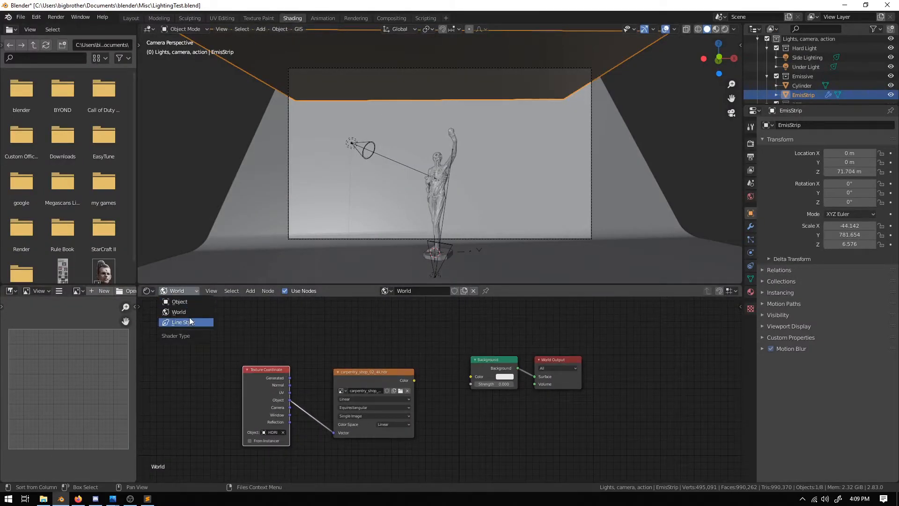
{"action": "left_click", "coordinate": [190, 302]}
{"action": "scroll", "coordinate": [264, 347], "scroll_direction": "down", "scroll_amount": 4}
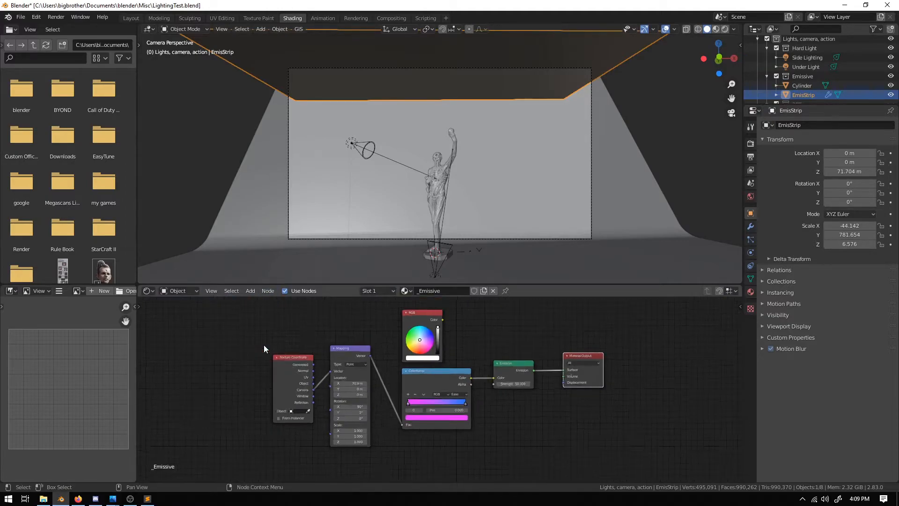
{"action": "scroll", "coordinate": [359, 362], "scroll_direction": "up", "scroll_amount": 3}
{"action": "middle_click_drag", "start_coordinate": [400, 343], "coordinate": [378, 339]}
{"action": "scroll", "coordinate": [402, 354], "scroll_direction": "up", "scroll_amount": 1}
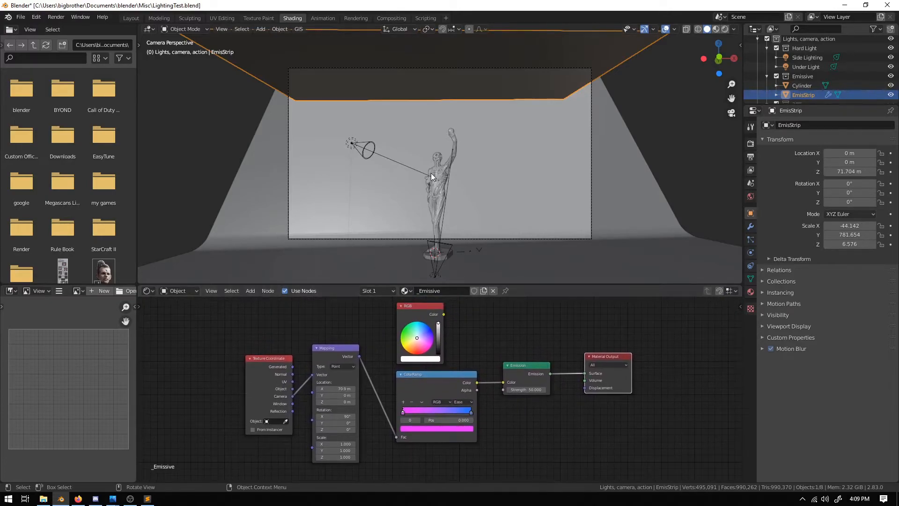
- Spread out the _Emissive material's nodes, and try the RGB node as the Emission colour in place of the ColorRamp
{"action": "left_click_drag", "start_coordinate": [276, 357], "coordinate": [221, 329]}
{"action": "left_click_drag", "start_coordinate": [345, 348], "coordinate": [278, 343]}
{"action": "left_click_drag", "start_coordinate": [450, 376], "coordinate": [397, 380]}
{"action": "left_click_drag", "start_coordinate": [524, 365], "coordinate": [480, 385]}
{"action": "left_click_drag", "start_coordinate": [408, 306], "coordinate": [352, 312]}
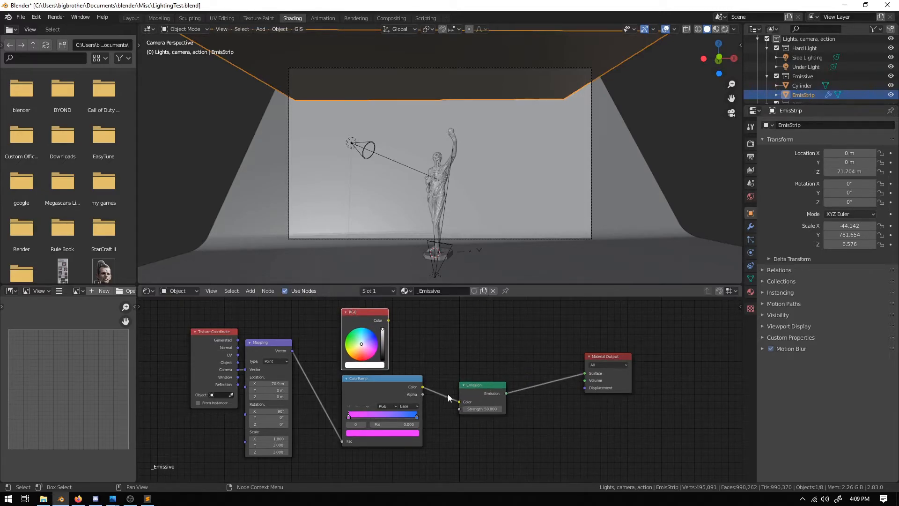
{"action": "mouse_move", "coordinate": [456, 401]}
{"action": "left_mouse_down"}
{"action": "mouse_move", "coordinate": [444, 398]}
{"action": "mouse_move", "coordinate": [457, 402]}
{"action": "left_mouse_up"}
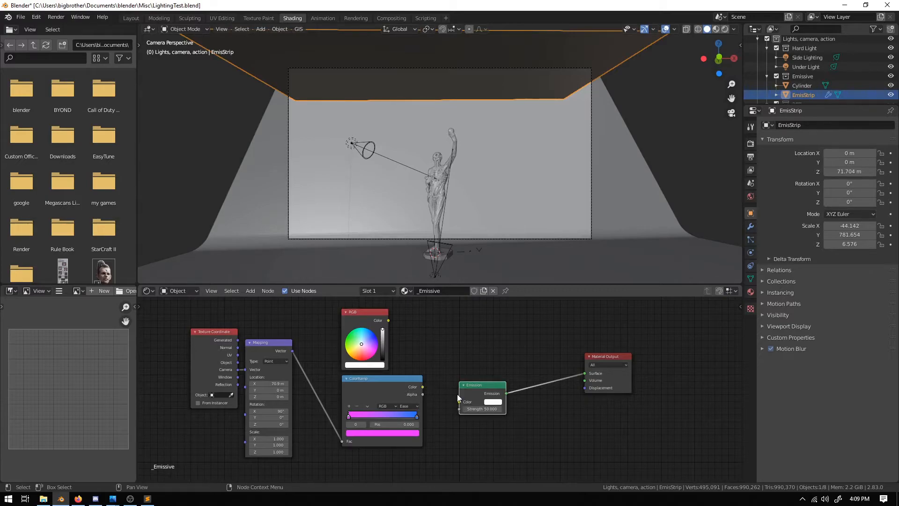
{"action": "left_click_drag", "start_coordinate": [389, 320], "coordinate": [463, 403]}
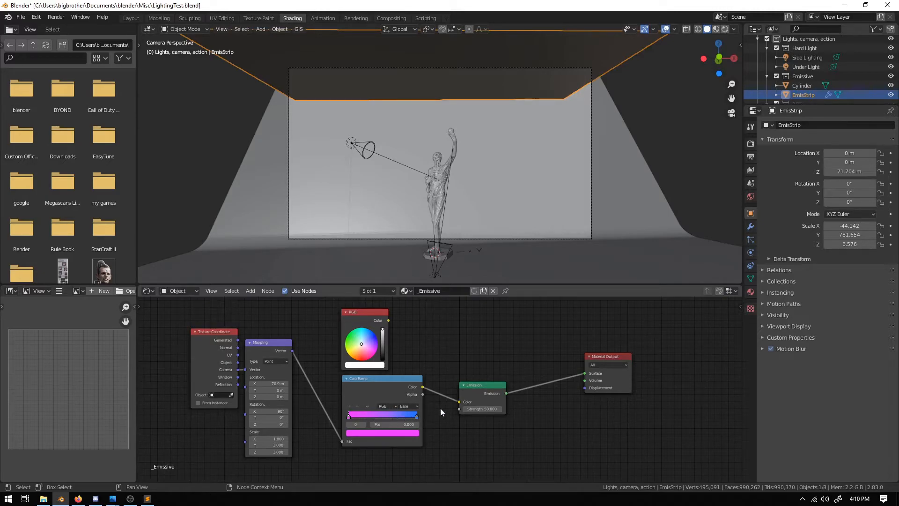
- Open the Rendering workspace and examine the emissive lighting render of the statue stored in Slot 6
{"action": "left_click", "coordinate": [357, 18]}
{"action": "left_click", "coordinate": [635, 29]}
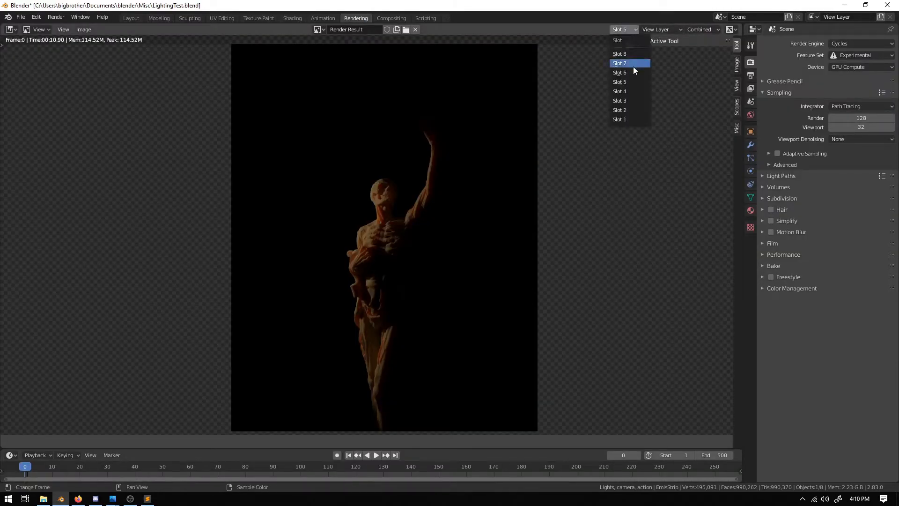
{"action": "left_click", "coordinate": [630, 73]}
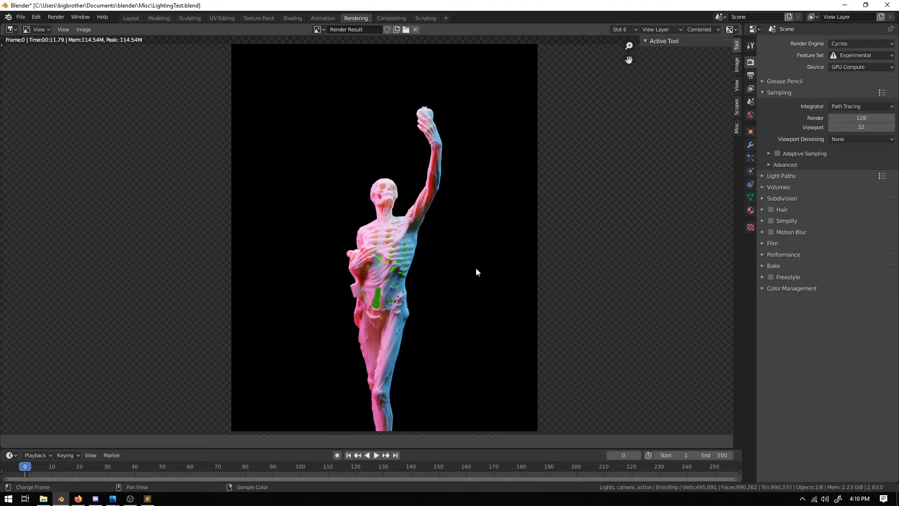
{"action": "scroll", "coordinate": [475, 272], "scroll_direction": "up", "scroll_amount": 1}
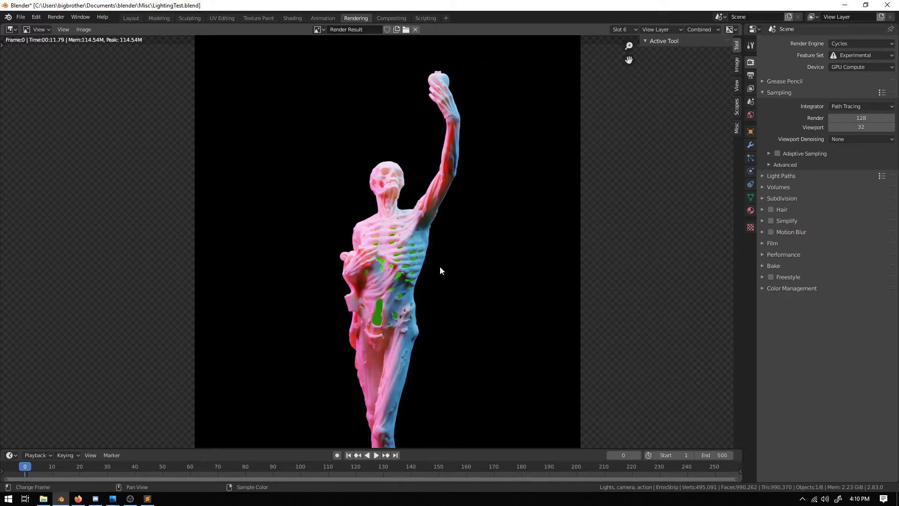
{"action": "scroll", "coordinate": [439, 270], "scroll_direction": "down", "scroll_amount": 2}
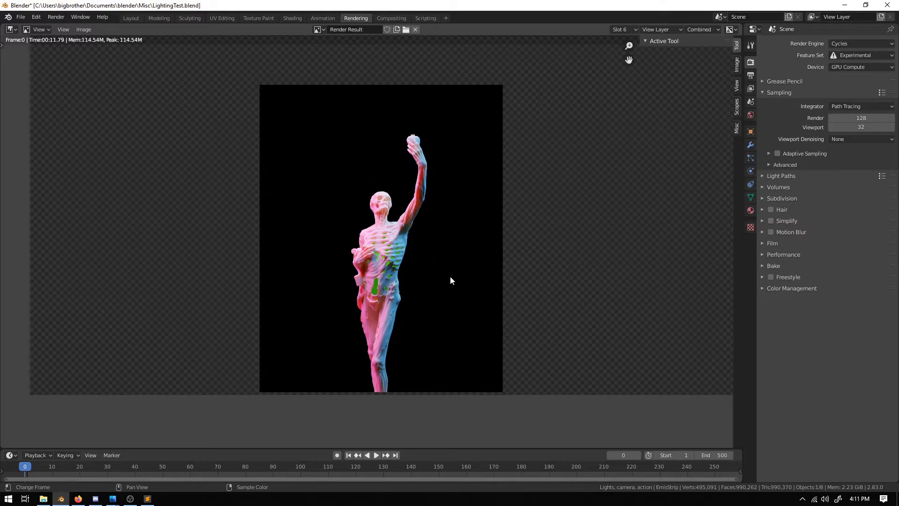
{"action": "scroll", "coordinate": [450, 277], "scroll_direction": "up", "scroll_amount": 1}
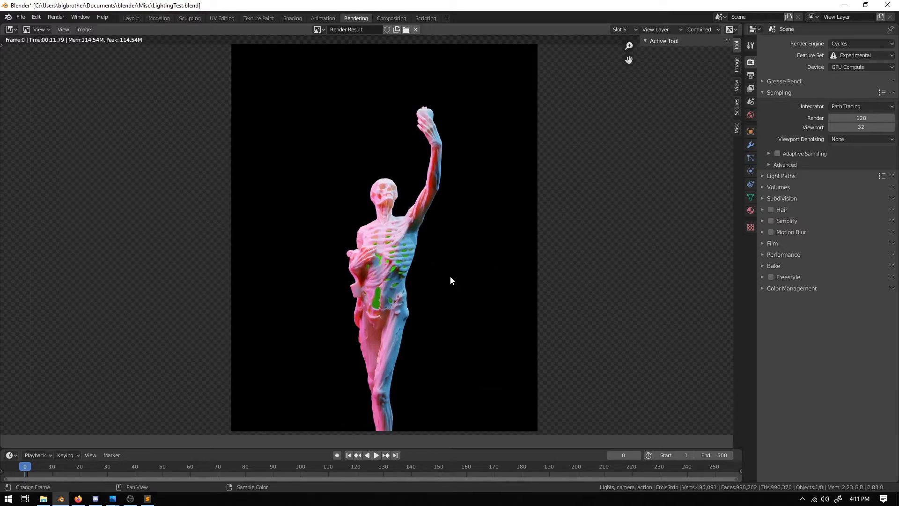
- Return to the Layout workspace, hide the Emissive and Hard Light collections, and show the Studio Lights collection
{"action": "left_click", "coordinate": [131, 18]}
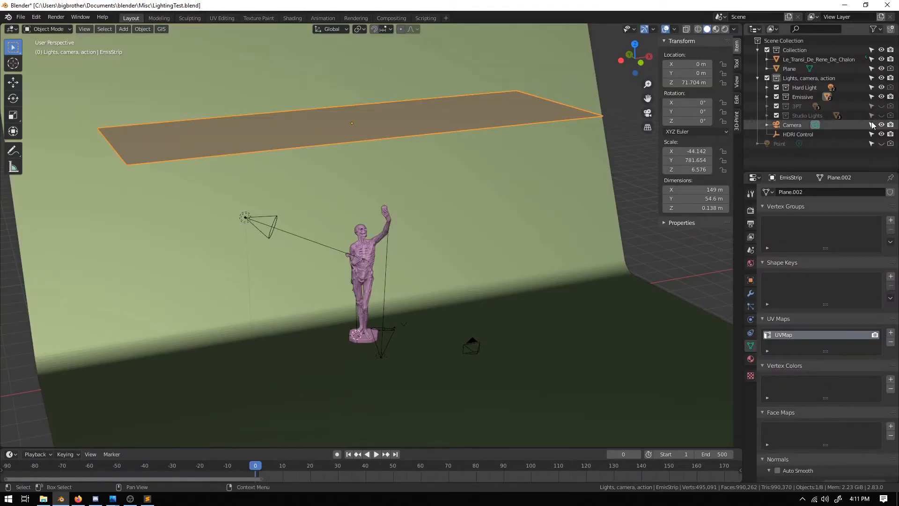
{"action": "left_click", "coordinate": [881, 96]}
{"action": "left_click", "coordinate": [881, 87]}
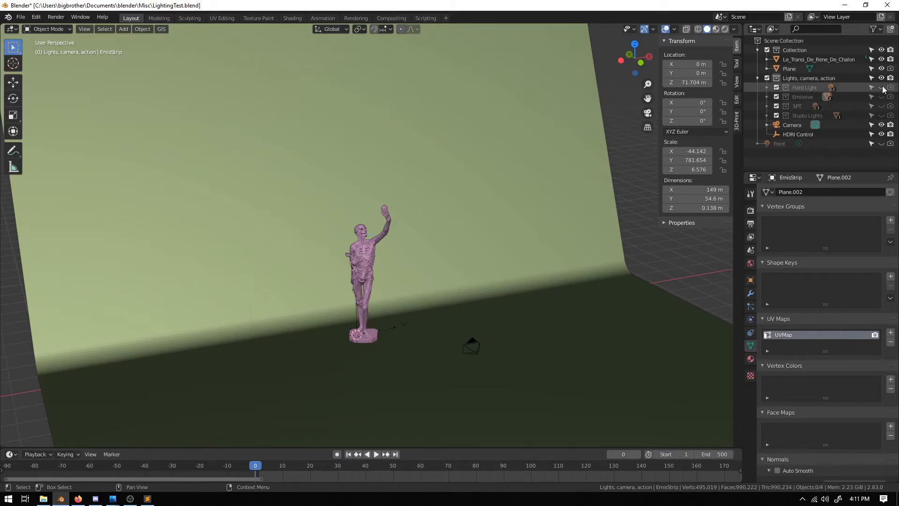
{"action": "left_click", "coordinate": [881, 116]}
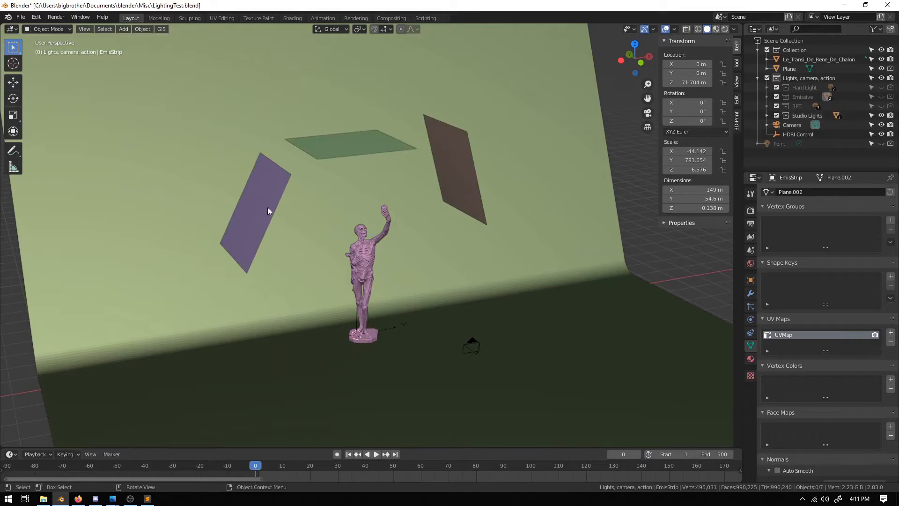
- Examine the materials of the three studio light planes (right, top and left) around the statue
{"action": "middle_click_drag", "start_coordinate": [412, 237], "coordinate": [446, 223]}
{"action": "scroll", "coordinate": [454, 218], "scroll_direction": "up", "scroll_amount": 4}
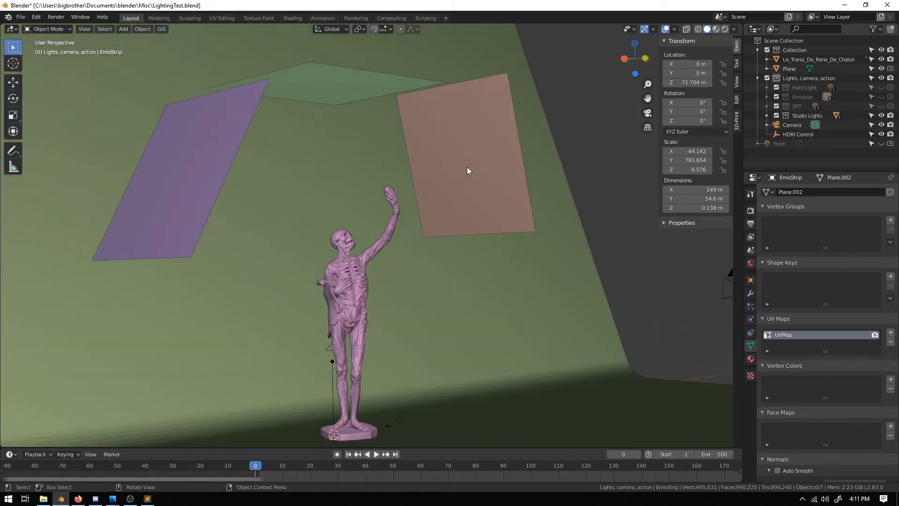
{"action": "left_click", "coordinate": [467, 167]}
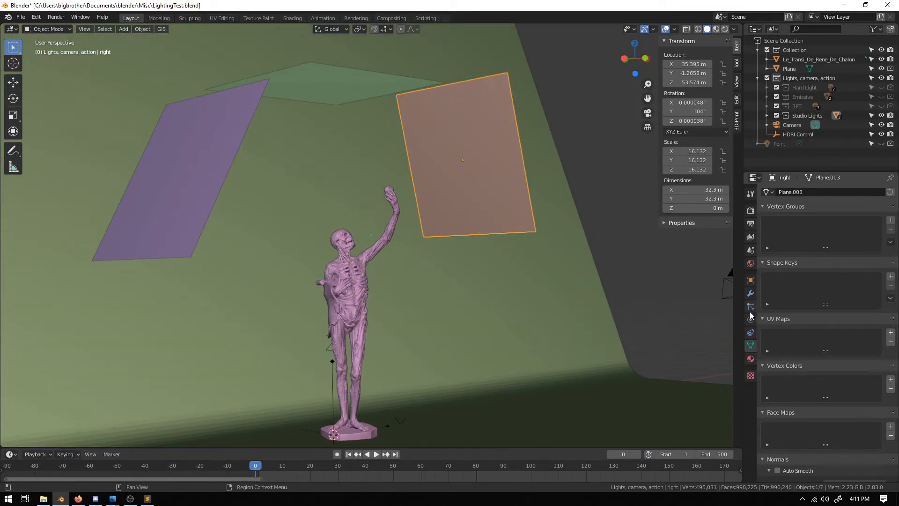
{"action": "left_click", "coordinate": [752, 360]}
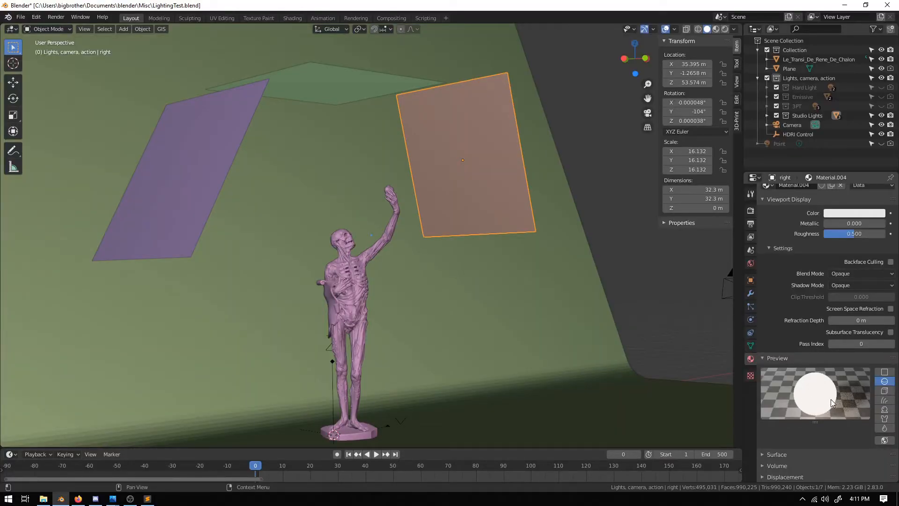
{"action": "middle_click_drag", "start_coordinate": [537, 313], "coordinate": [455, 272]}
{"action": "left_click", "coordinate": [358, 103]}
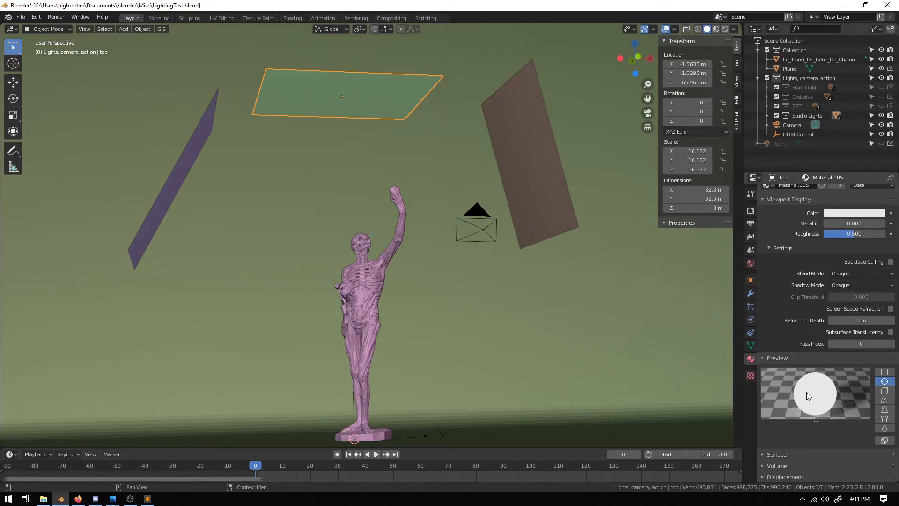
{"action": "scroll", "coordinate": [805, 393], "scroll_direction": "down", "scroll_amount": 1}
{"action": "scroll", "coordinate": [804, 394], "scroll_direction": "up", "scroll_amount": 3}
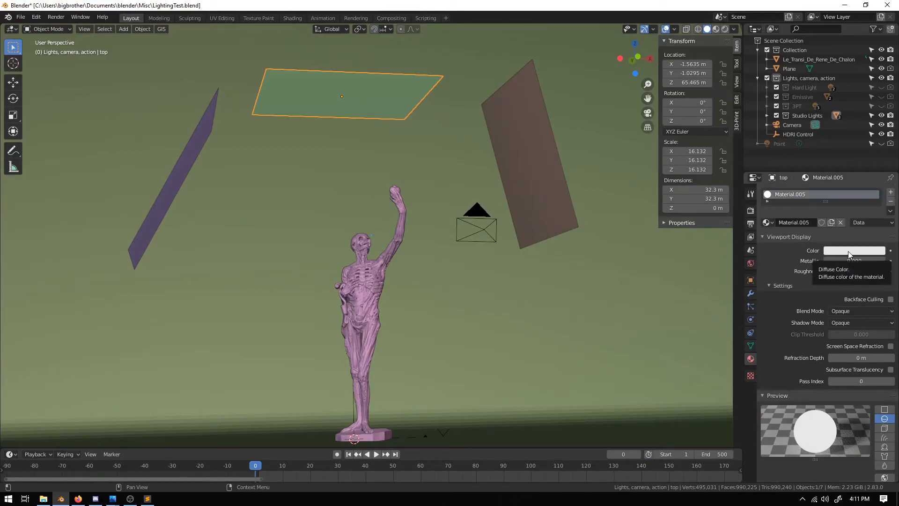
{"action": "left_click", "coordinate": [165, 197]}
{"action": "middle_click_drag", "start_coordinate": [386, 228], "coordinate": [414, 250]}
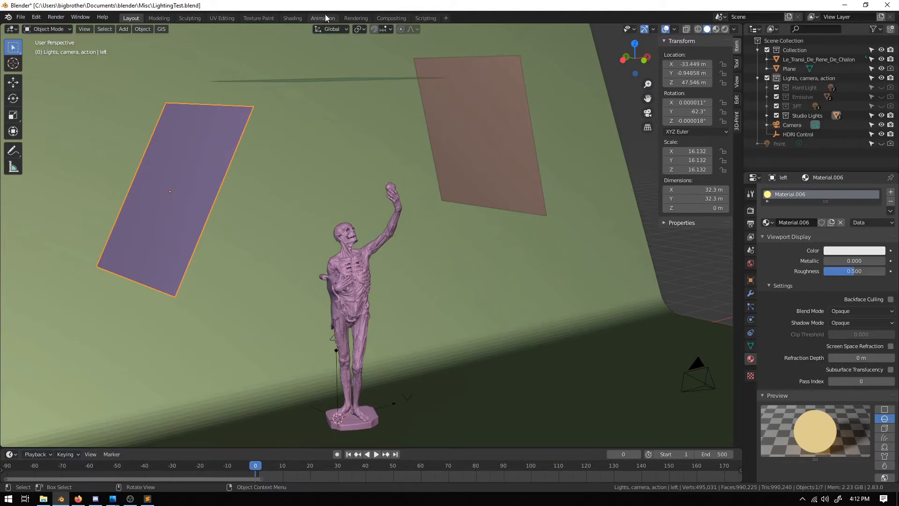
- Open the Rendering workspace, view the studio lighting render in Slot 7, and inspect the left light plane's emission material settings
{"action": "left_click", "coordinate": [356, 18]}
{"action": "left_click", "coordinate": [628, 29]}
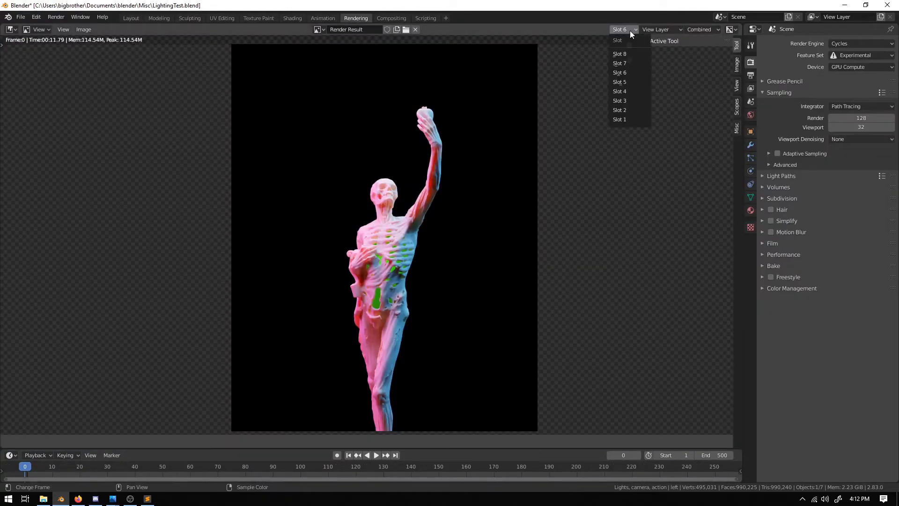
{"action": "left_click", "coordinate": [627, 63]}
{"action": "scroll", "coordinate": [504, 278], "scroll_direction": "up", "scroll_amount": 1}
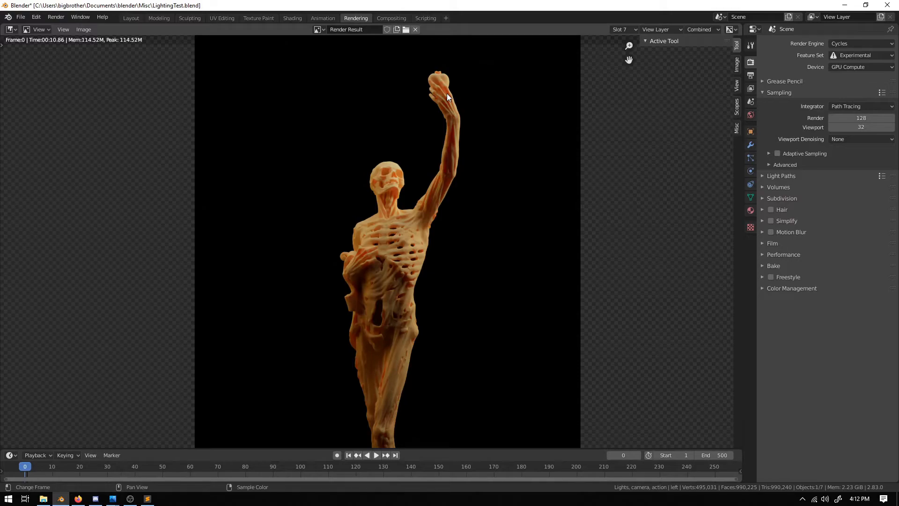
{"action": "left_click", "coordinate": [750, 211]}
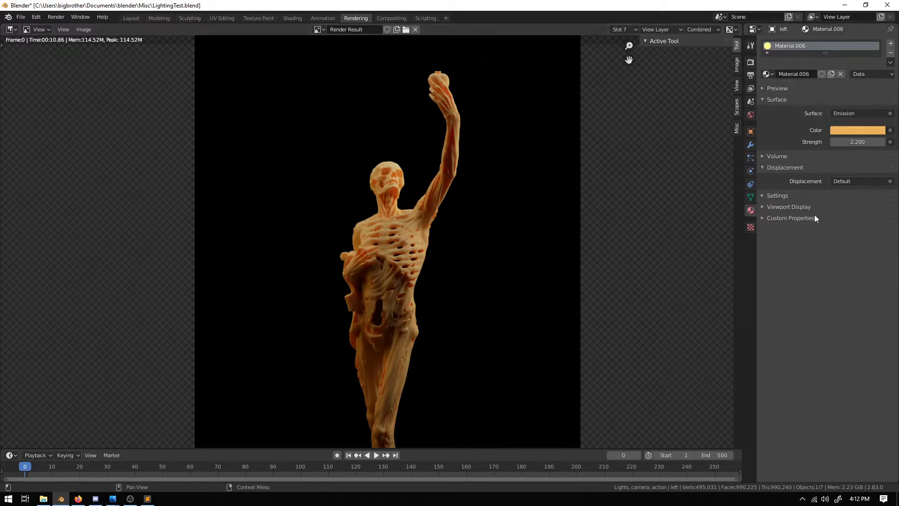
- Return to the Layout workspace, select the statue, and examine its Subsurface Scattering settings for Surface and Volume
{"action": "left_click", "coordinate": [131, 18]}
{"action": "middle_click_drag", "start_coordinate": [634, 302], "coordinate": [699, 305]}
{"action": "scroll", "coordinate": [833, 327], "scroll_direction": "down", "scroll_amount": 3}
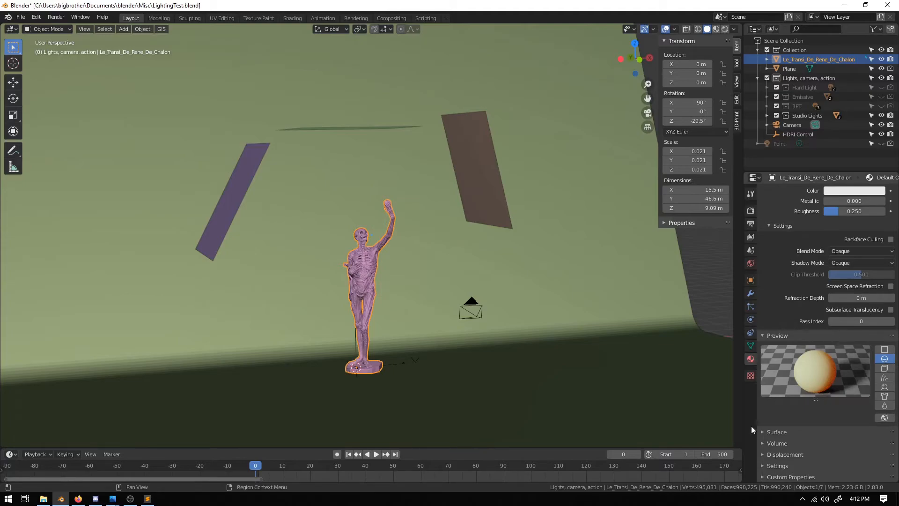
{"action": "scroll", "coordinate": [769, 407], "scroll_direction": "up", "scroll_amount": 3}
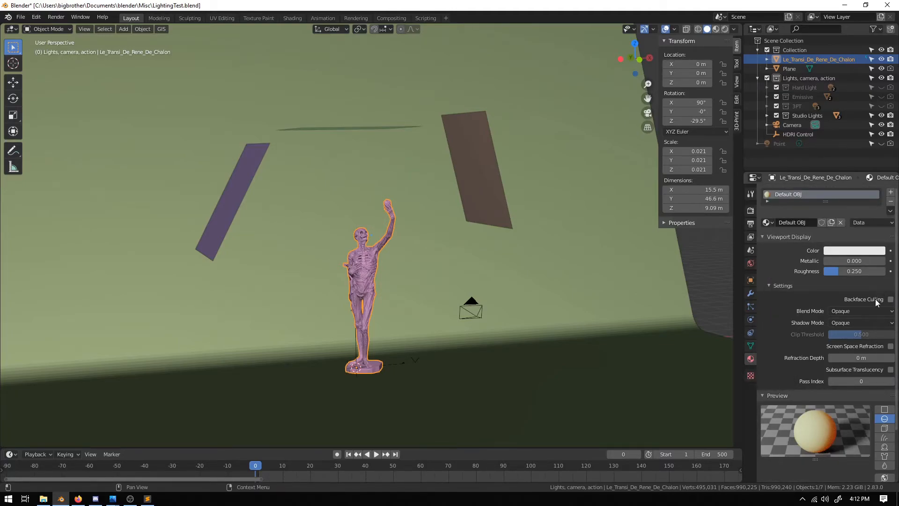
{"action": "left_click", "coordinate": [769, 285]}
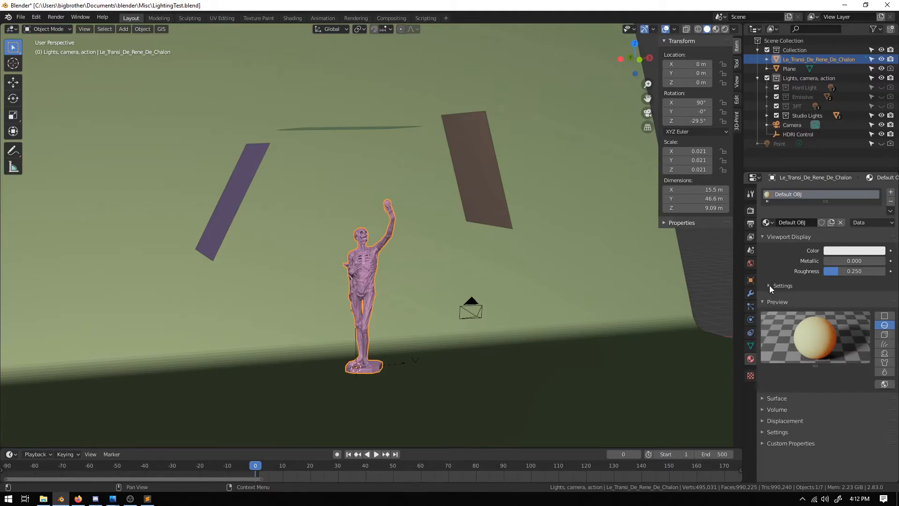
{"action": "left_click", "coordinate": [763, 394]}
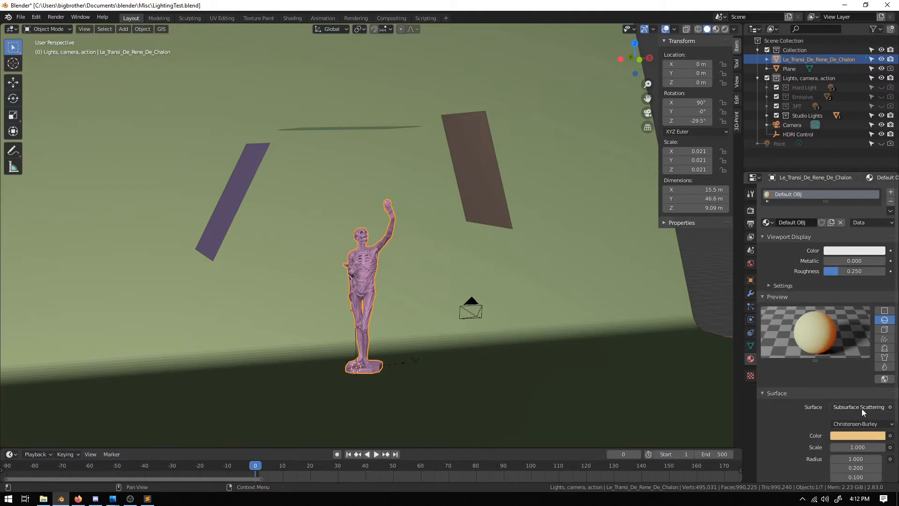
{"action": "scroll", "coordinate": [862, 408], "scroll_direction": "down", "scroll_amount": 3}
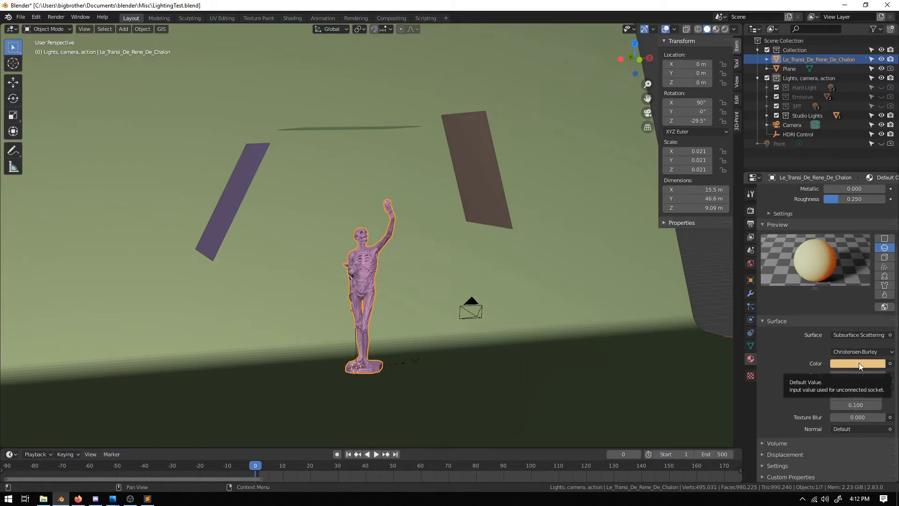
{"action": "left_click", "coordinate": [764, 443]}
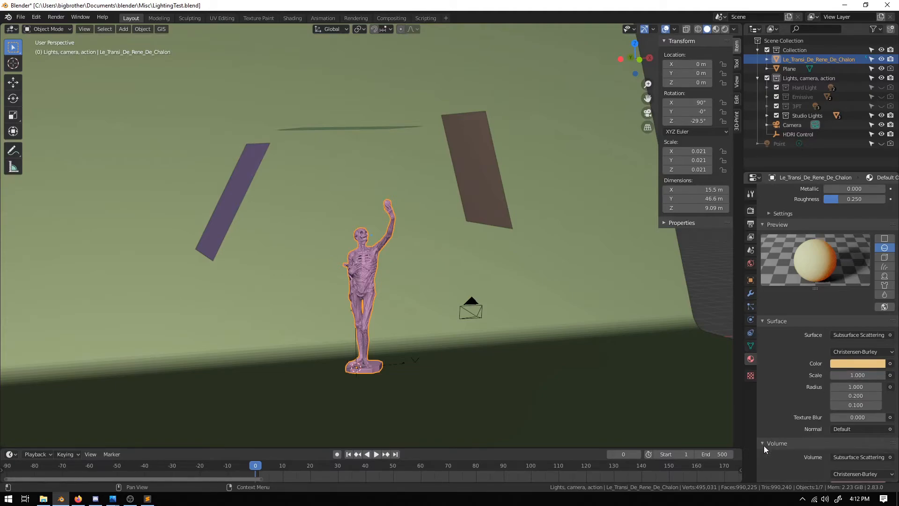
{"action": "scroll", "coordinate": [791, 404], "scroll_direction": "down", "scroll_amount": 2}
{"action": "scroll", "coordinate": [791, 406], "scroll_direction": "down", "scroll_amount": 4}
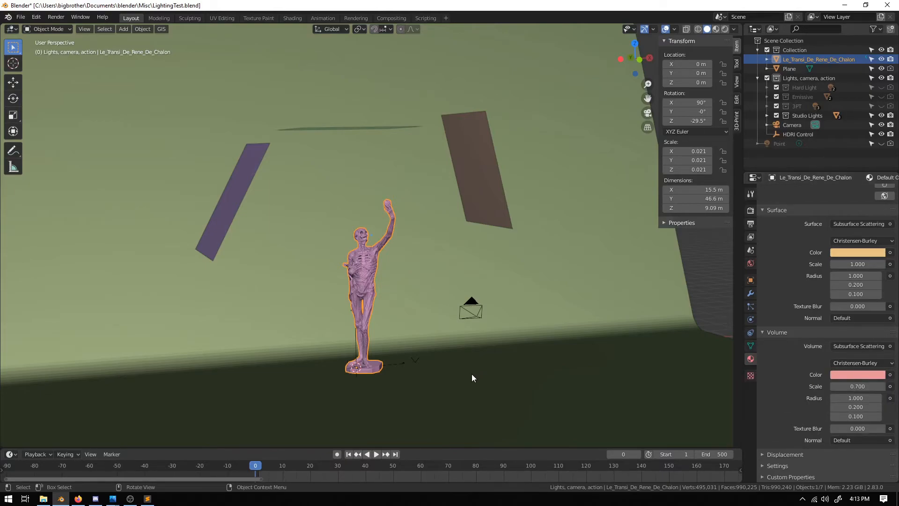
- Hide the Studio Lights collection in the viewport
{"action": "scroll", "coordinate": [506, 380], "scroll_direction": "up", "scroll_amount": 4}
{"action": "middle_click_drag", "start_coordinate": [420, 346], "coordinate": [515, 310]}
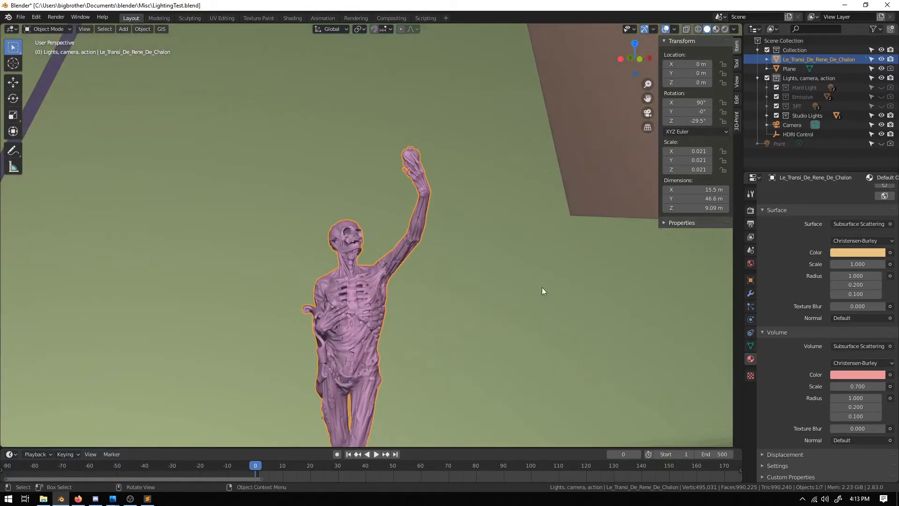
{"action": "left_click", "coordinate": [882, 116]}
{"action": "scroll", "coordinate": [452, 260], "scroll_direction": "down", "scroll_amount": 6}
{"action": "middle_click_drag", "start_coordinate": [389, 253], "coordinate": [419, 260]}
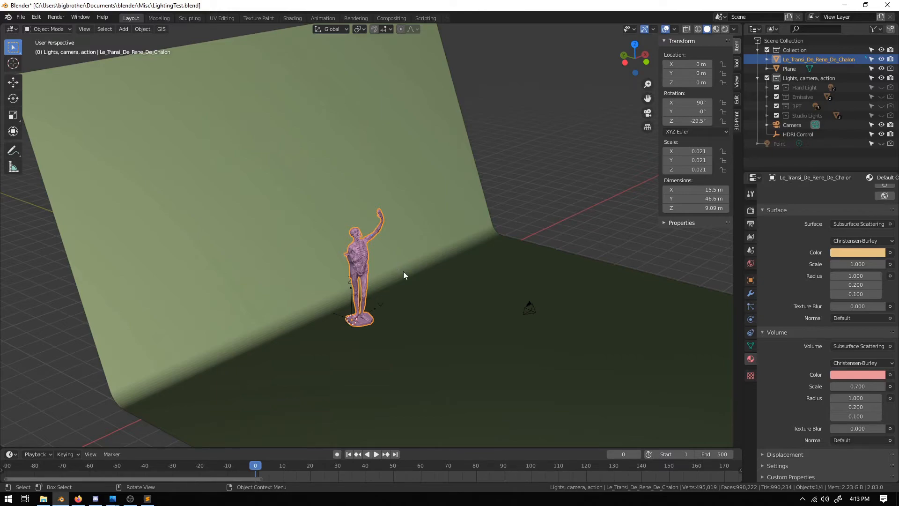
- Switch to the browser and look over the HDRI library on HDRI Haven
{"action": "key", "text": "alt+Tab"}
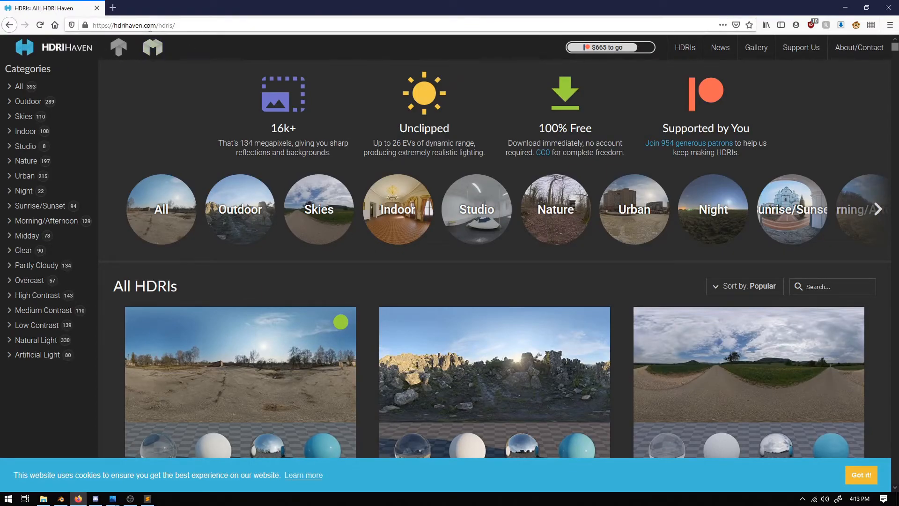
{"action": "left_click", "coordinate": [685, 47]}
{"action": "scroll", "coordinate": [429, 221], "scroll_direction": "down", "scroll_amount": 2}
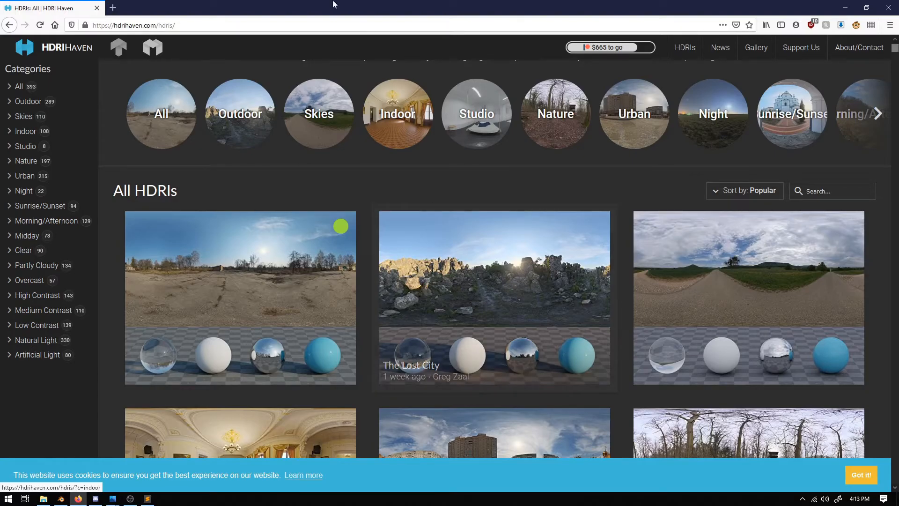
{"action": "left_click", "coordinate": [99, 499]}
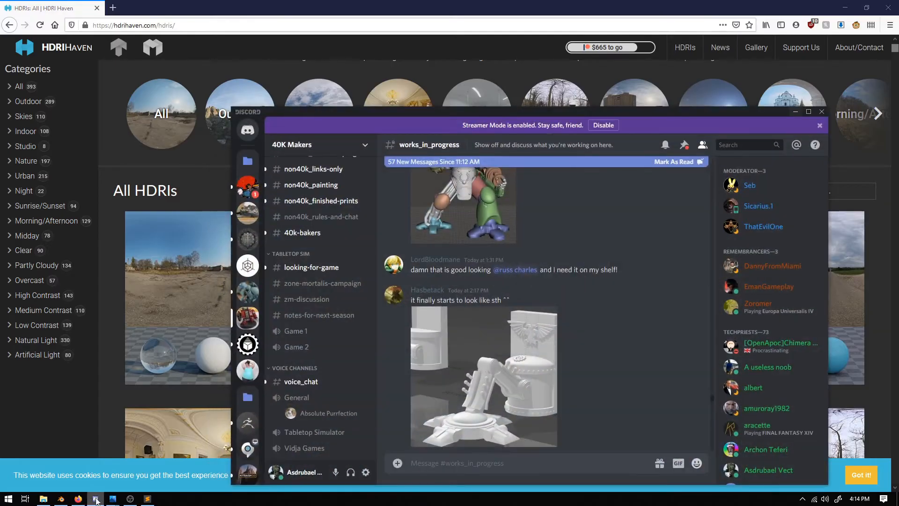
{"action": "left_click", "coordinate": [96, 499]}
- Switch back to Blender, open the Shading workspace, and display the World nodes in the shader editor
{"action": "left_click", "coordinate": [61, 499]}
{"action": "middle_click_drag", "start_coordinate": [429, 310], "coordinate": [431, 304]}
{"action": "scroll", "coordinate": [382, 237], "scroll_direction": "up", "scroll_amount": 2}
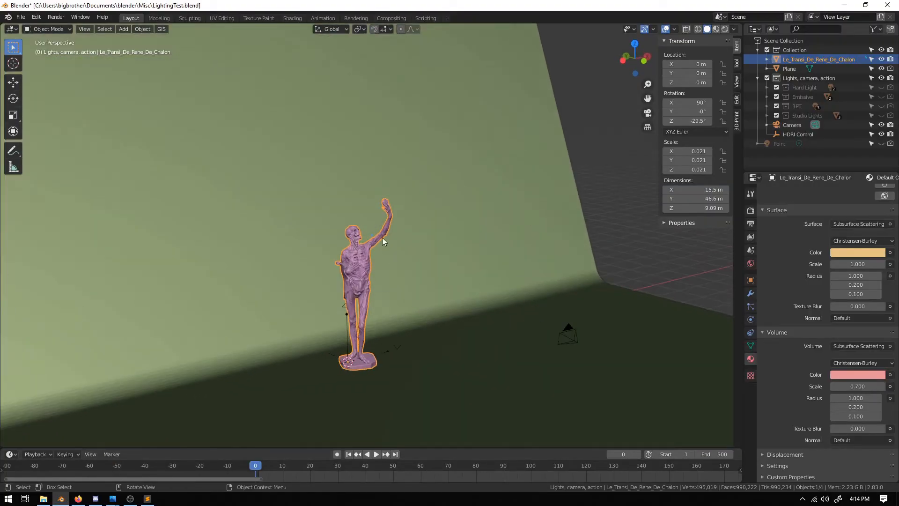
{"action": "left_click", "coordinate": [293, 19]}
{"action": "left_click", "coordinate": [182, 291]}
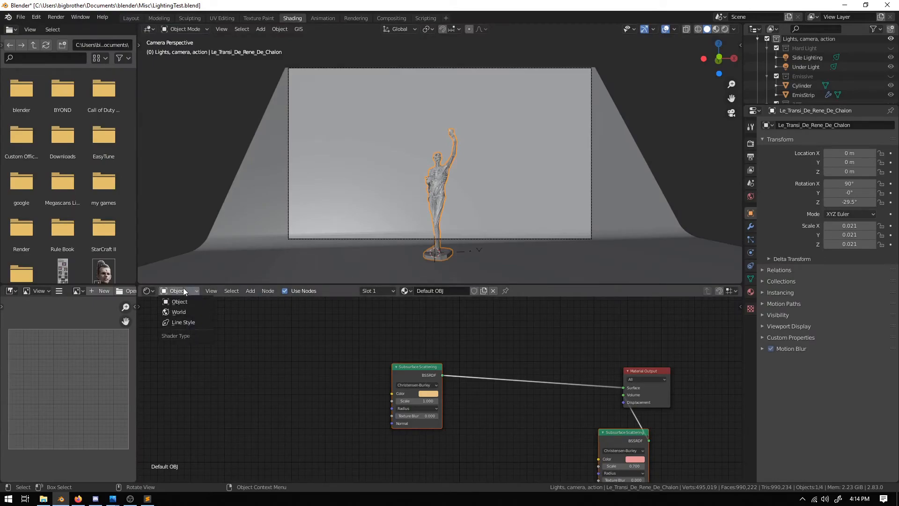
{"action": "left_click", "coordinate": [188, 312]}
- Connect the carpentry_shop_02_4k.hdr texture's Color to the World Background node's Color, with the Background Strength at 1.000
{"action": "mouse_move", "coordinate": [265, 382]}
{"action": "middle_mouse_down"}
{"action": "mouse_move", "coordinate": [389, 369]}
{"action": "mouse_move", "coordinate": [385, 388]}
{"action": "mouse_move", "coordinate": [372, 351]}
{"action": "mouse_move", "coordinate": [360, 372]}
{"action": "mouse_move", "coordinate": [281, 378]}
{"action": "middle_mouse_up"}
{"action": "scroll", "coordinate": [385, 388], "scroll_direction": "up", "scroll_amount": 1}
{"action": "left_click", "coordinate": [420, 352]}
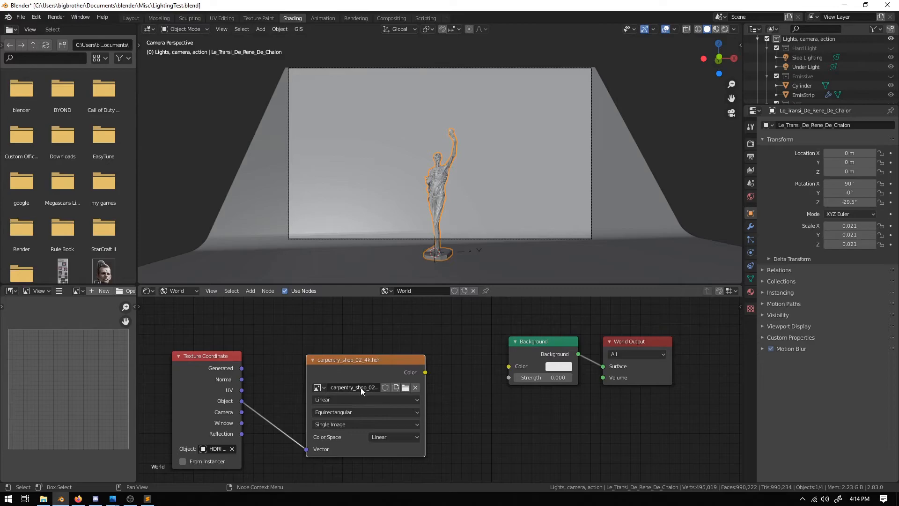
{"action": "left_click_drag", "start_coordinate": [425, 372], "coordinate": [510, 369]}
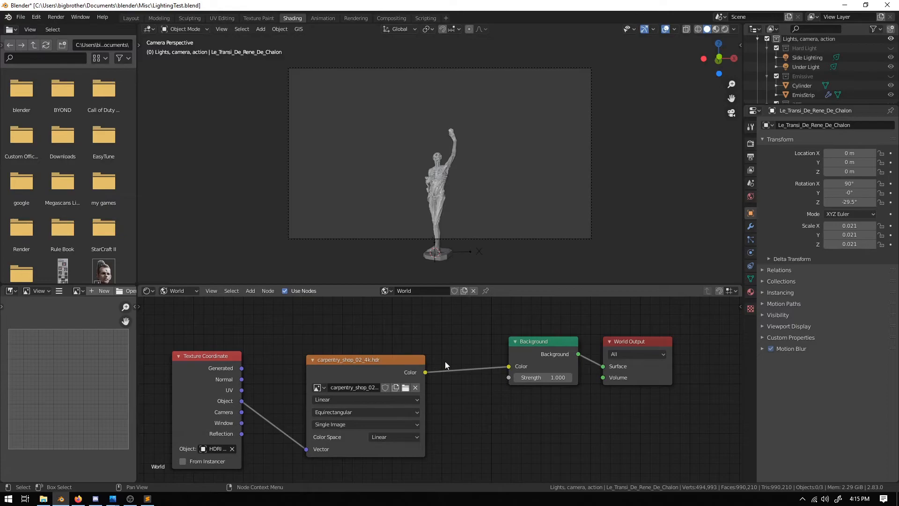
{"action": "left_click_drag", "start_coordinate": [552, 345], "coordinate": [544, 350]}
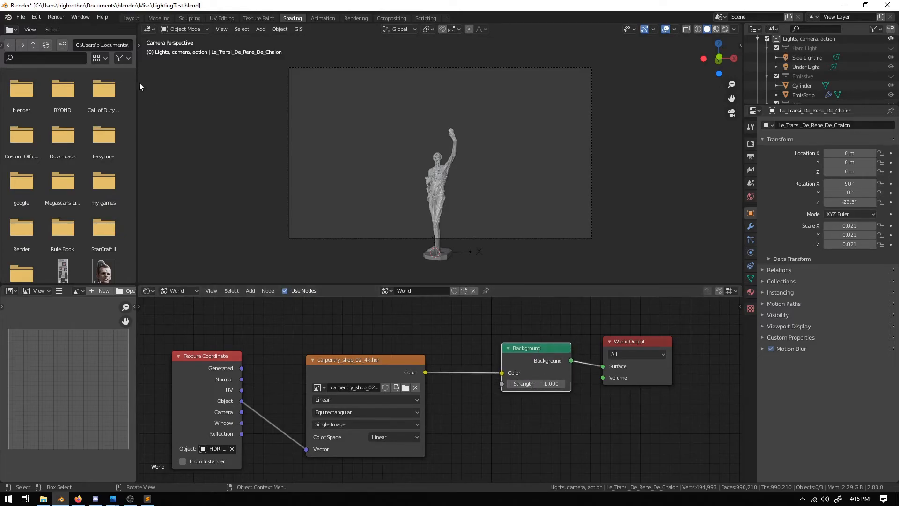
- Return to the Layout workspace and examine the statue under the HDRI environment in rendered shading
{"action": "left_click", "coordinate": [130, 18]}
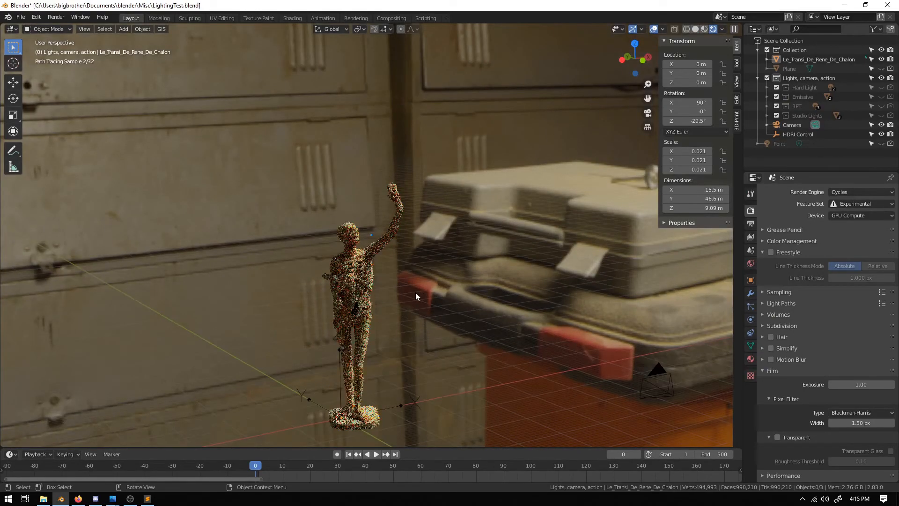
{"action": "mouse_move", "coordinate": [414, 292]}
{"action": "middle_mouse_down"}
{"action": "mouse_move", "coordinate": [493, 292]}
{"action": "mouse_move", "coordinate": [489, 269]}
{"action": "mouse_move", "coordinate": [434, 288]}
{"action": "mouse_move", "coordinate": [344, 286]}
{"action": "mouse_move", "coordinate": [363, 294]}
{"action": "mouse_move", "coordinate": [364, 315]}
{"action": "mouse_move", "coordinate": [495, 288]}
{"action": "middle_mouse_up"}
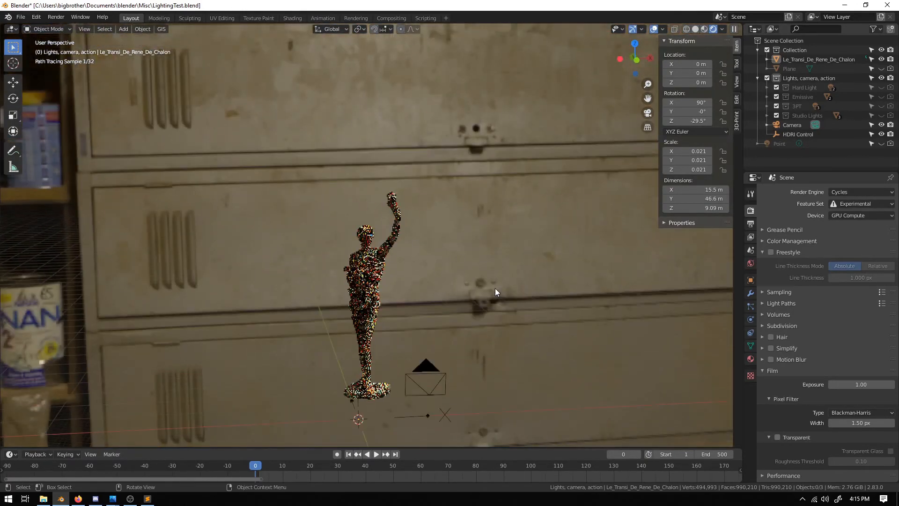
{"action": "mouse_move", "coordinate": [426, 305]}
{"action": "middle_mouse_down", "text": "shift"}
{"action": "mouse_move", "coordinate": [442, 311]}
{"action": "mouse_move", "coordinate": [467, 241]}
{"action": "middle_mouse_up", "text": "shift"}
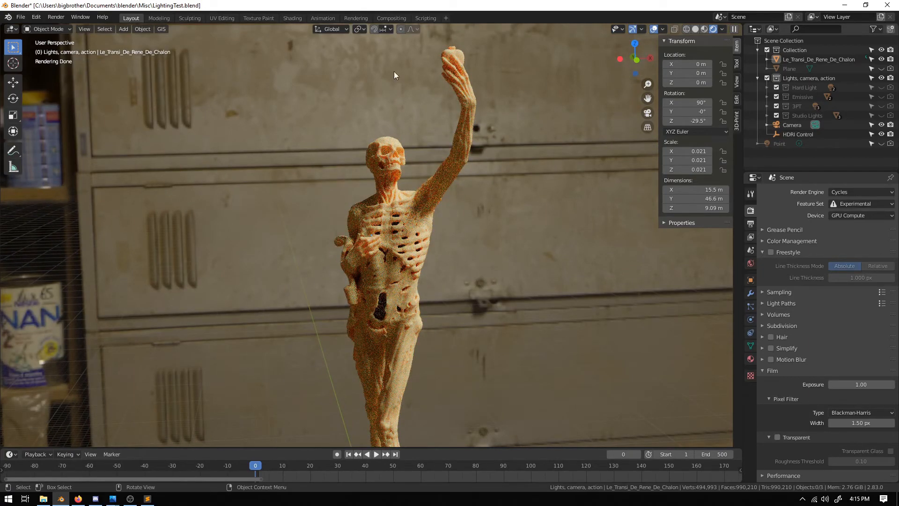
- Render the HDRI-lit scene from the camera view, inspect the image, and return to the scene without closing the file
{"action": "key", "text": "KP_0"}
{"action": "left_click", "coordinate": [55, 18]}
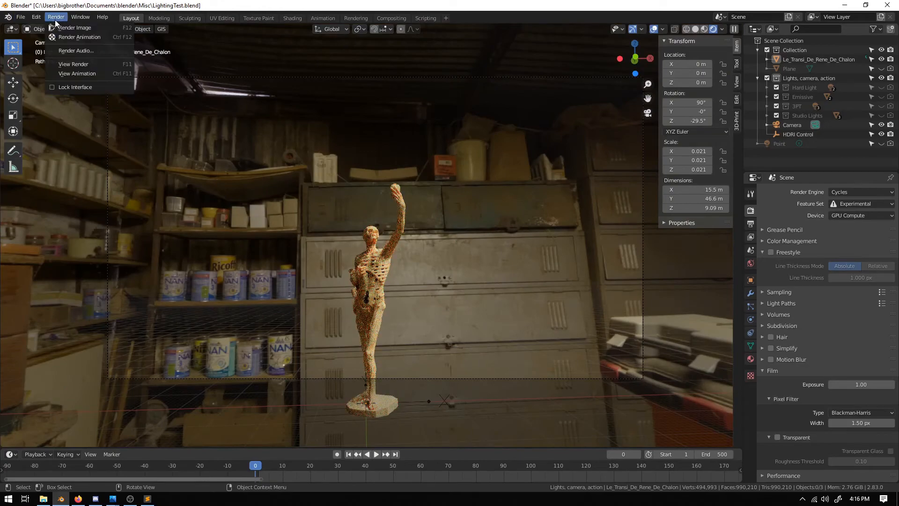
{"action": "left_click", "coordinate": [60, 27]}
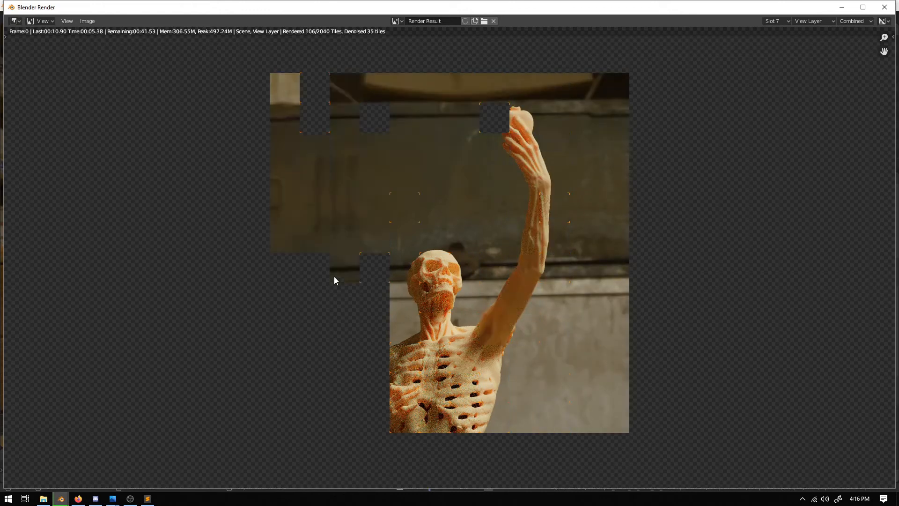
{"action": "scroll", "coordinate": [400, 267], "scroll_direction": "down", "scroll_amount": 2}
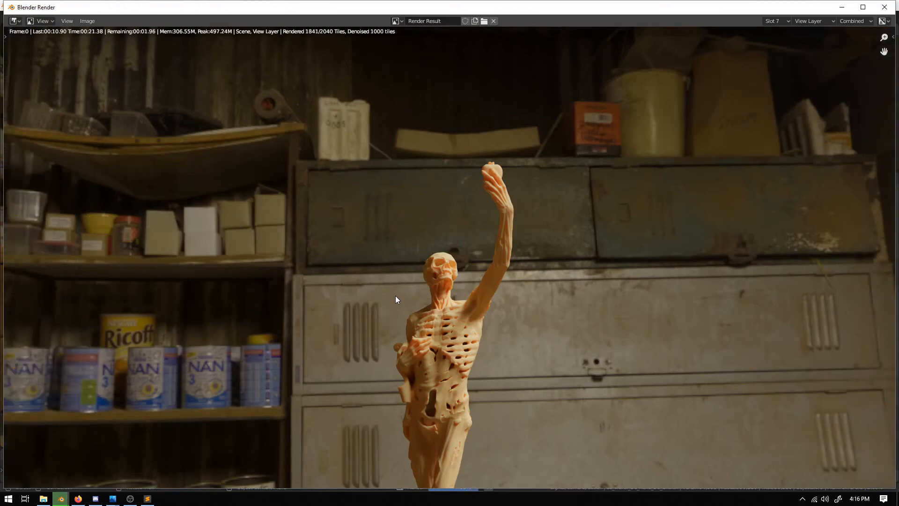
{"action": "scroll", "coordinate": [388, 296], "scroll_direction": "down", "scroll_amount": 2}
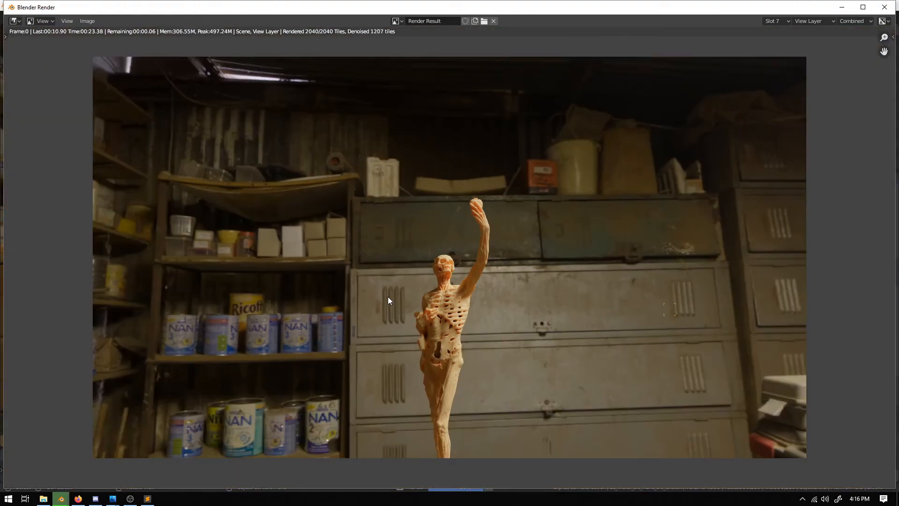
{"action": "scroll", "coordinate": [388, 297], "scroll_direction": "up", "scroll_amount": 1}
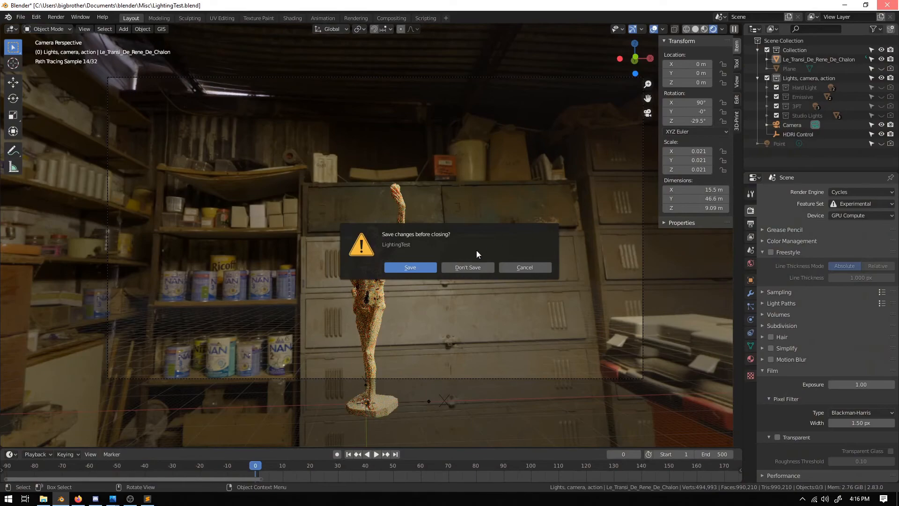
{"action": "left_click", "coordinate": [547, 267]}
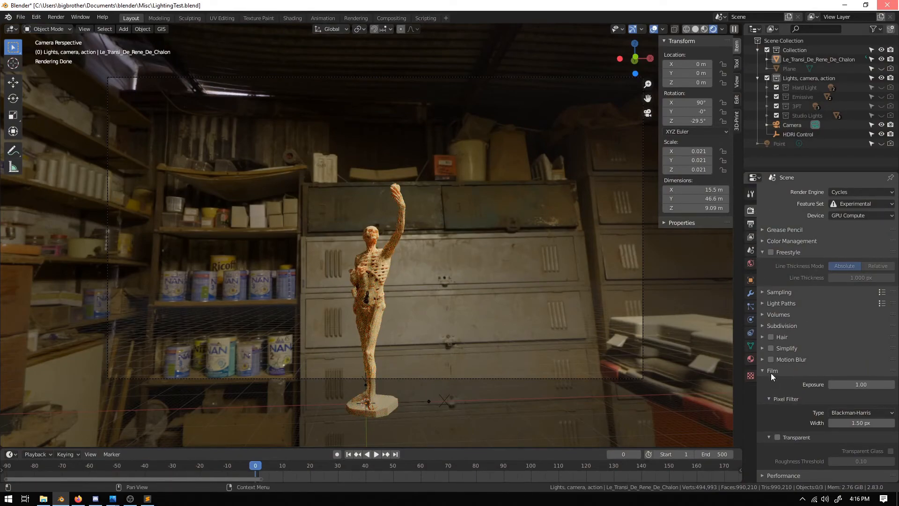
- Turn on the transparent film background and render the statue from the camera view
{"action": "left_click", "coordinate": [777, 437]}
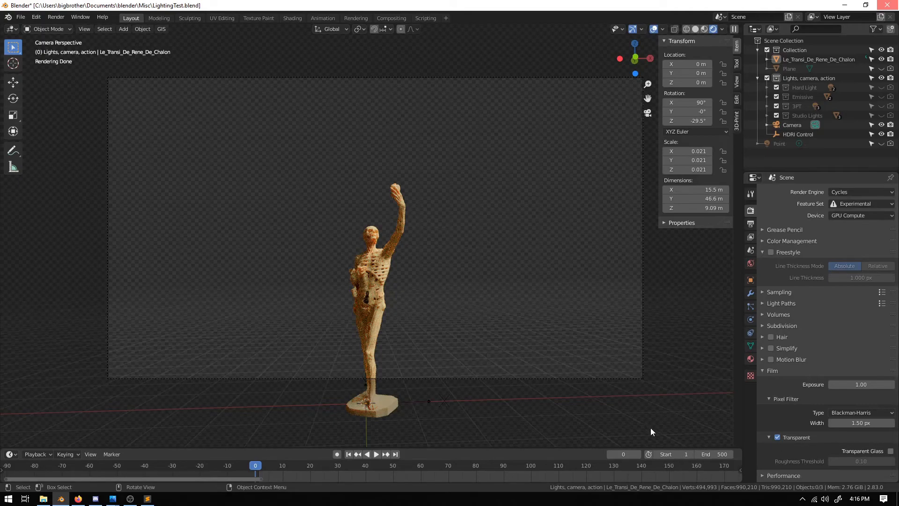
{"action": "middle_click_drag", "start_coordinate": [425, 280], "coordinate": [432, 285]}
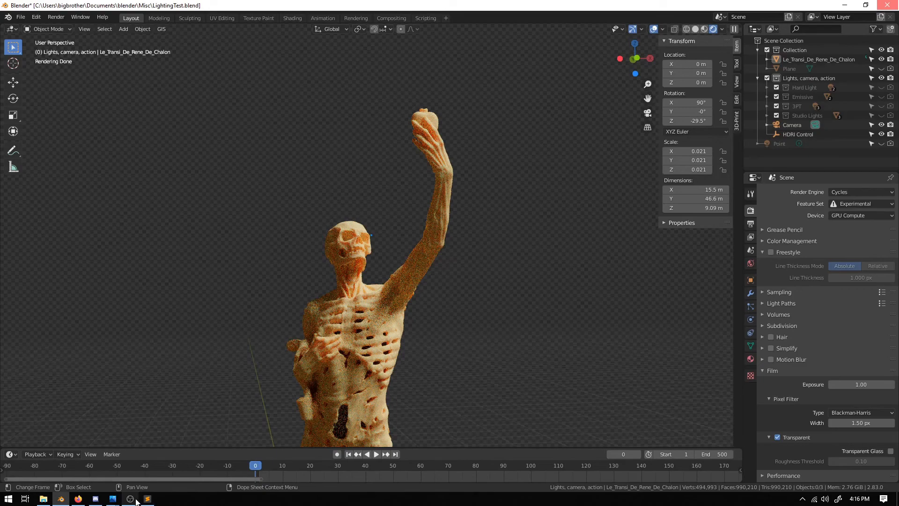
{"action": "mouse_move", "coordinate": [131, 499]}
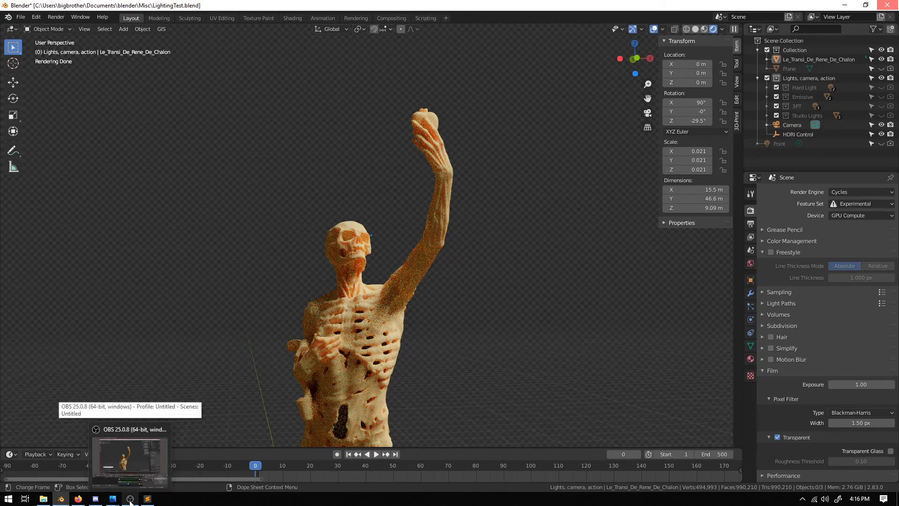
{"action": "left_click", "coordinate": [55, 17]}
{"action": "left_click", "coordinate": [68, 24]}
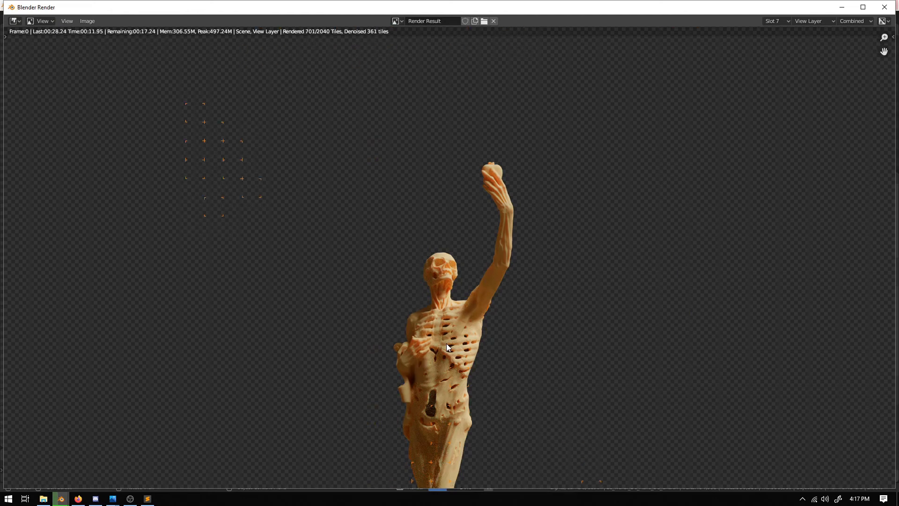
{"action": "scroll", "coordinate": [446, 344], "scroll_direction": "down", "scroll_amount": 2}
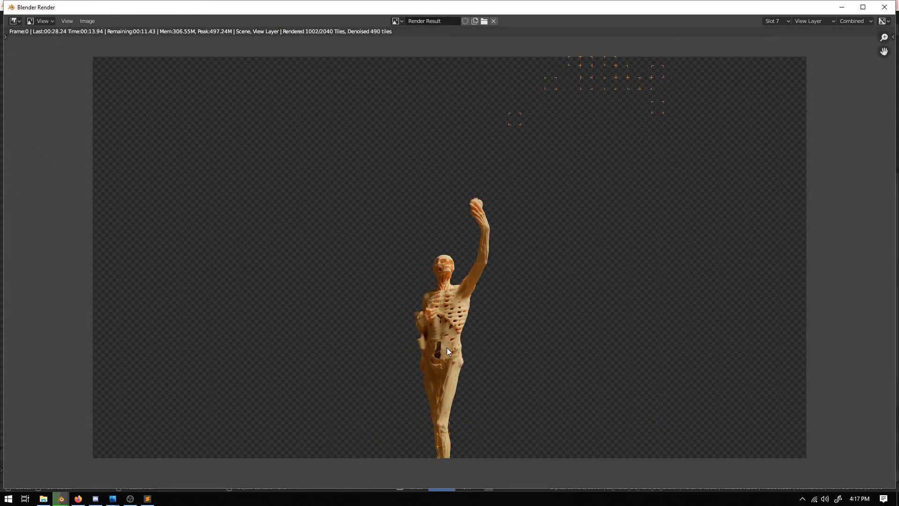
- Switch to Photos to examine the composited miniature in BoneSinger.png, and close the image
{"action": "mouse_move", "coordinate": [113, 498]}
{"action": "left_click", "coordinate": [74, 472]}
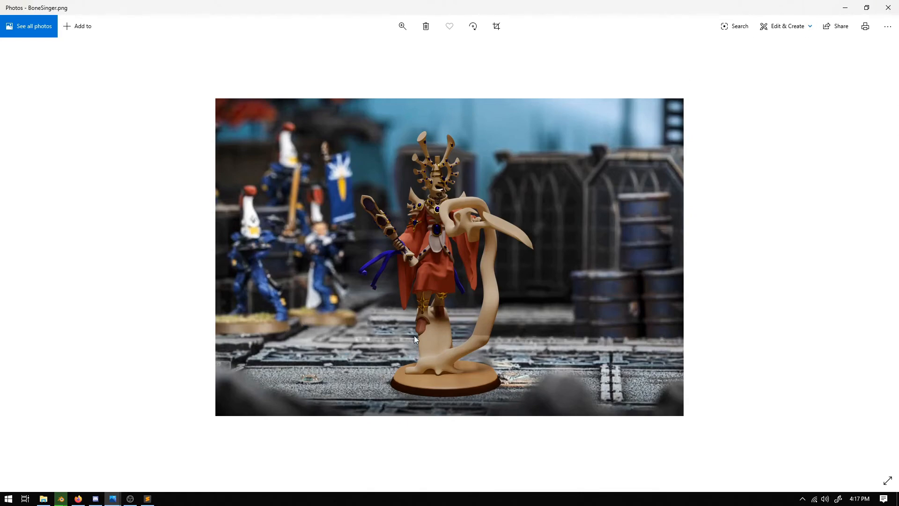
{"action": "left_click", "coordinate": [889, 11]}
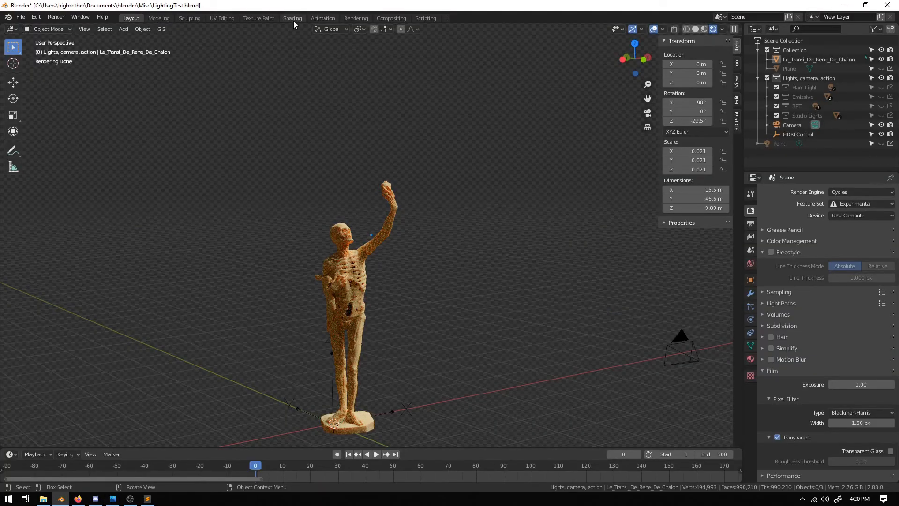
- Check the HDRI mapping nodes of the World in the Shading workspace, and turn off film transparency back in Layout
{"action": "left_click", "coordinate": [293, 19]}
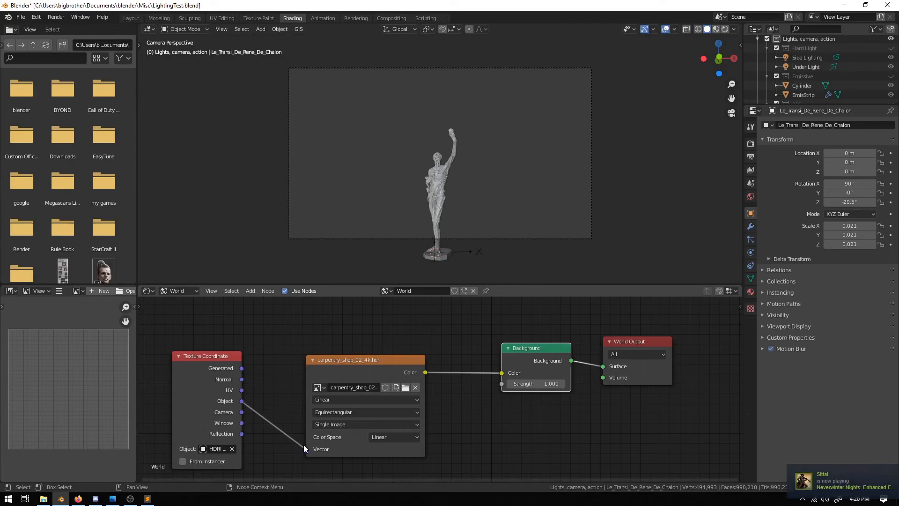
{"action": "left_click", "coordinate": [137, 20]}
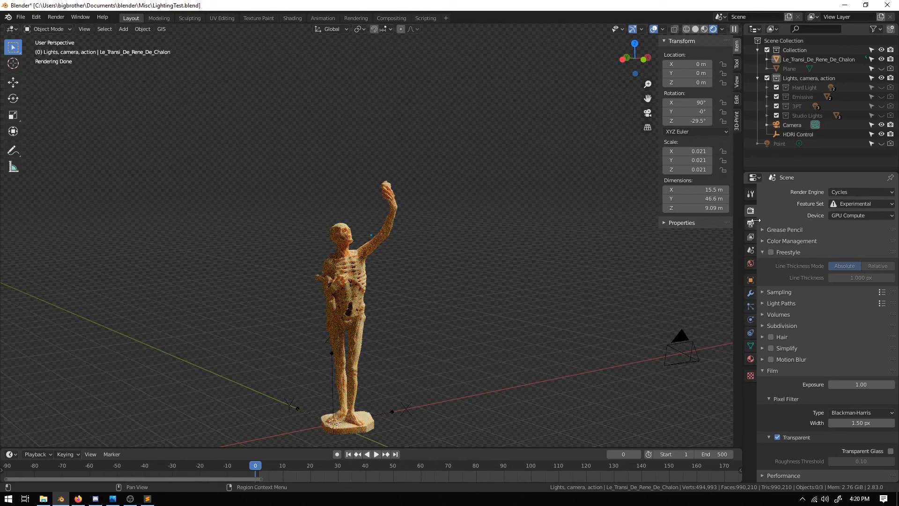
{"action": "left_click", "coordinate": [776, 437]}
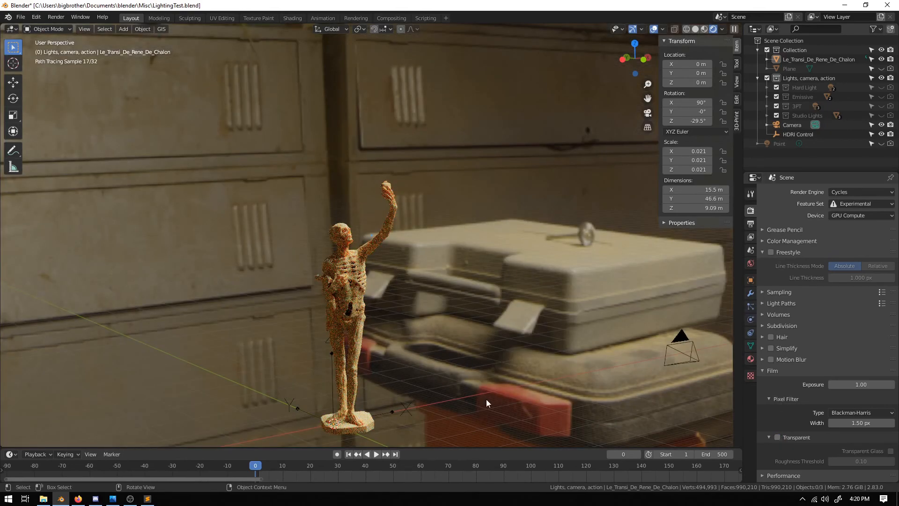
- Rotate the HDRI Control empty about the global Z axis to about 53.4°, and further to about 71.6°
{"action": "left_click", "coordinate": [331, 354]}
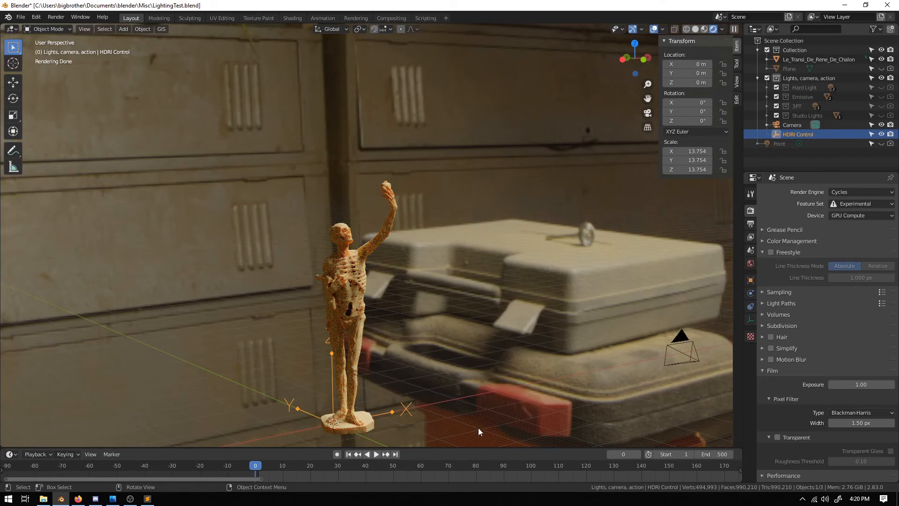
{"action": "key", "text": "r"}
{"action": "key", "text": "z"}
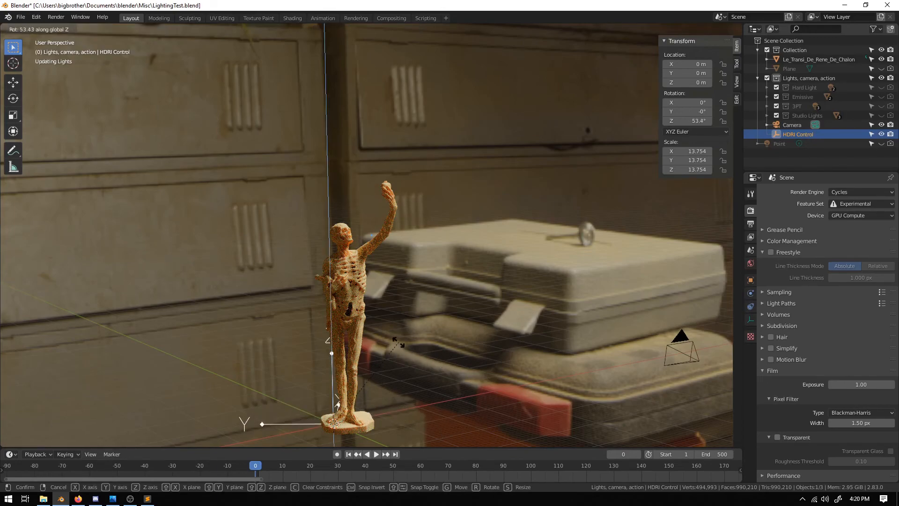
{"action": "left_click", "coordinate": [495, 421]}
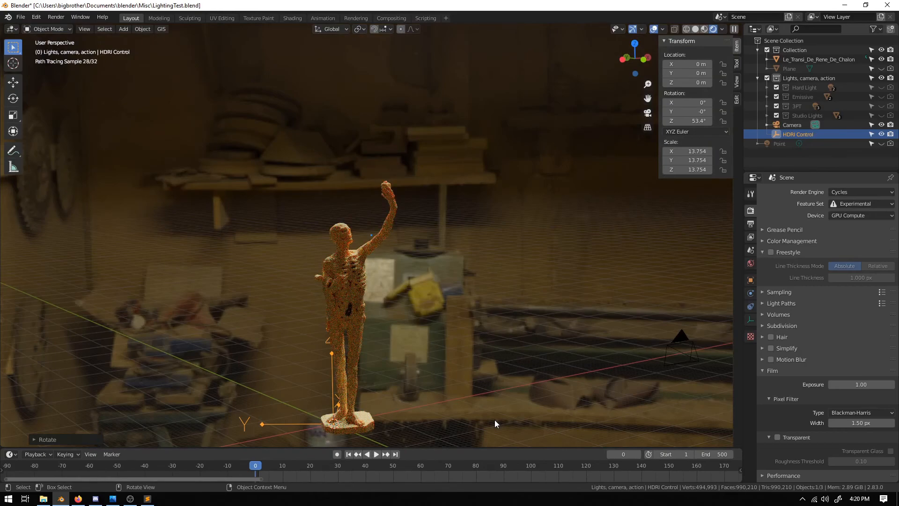
{"action": "key", "text": "r"}
{"action": "key", "text": "z"}
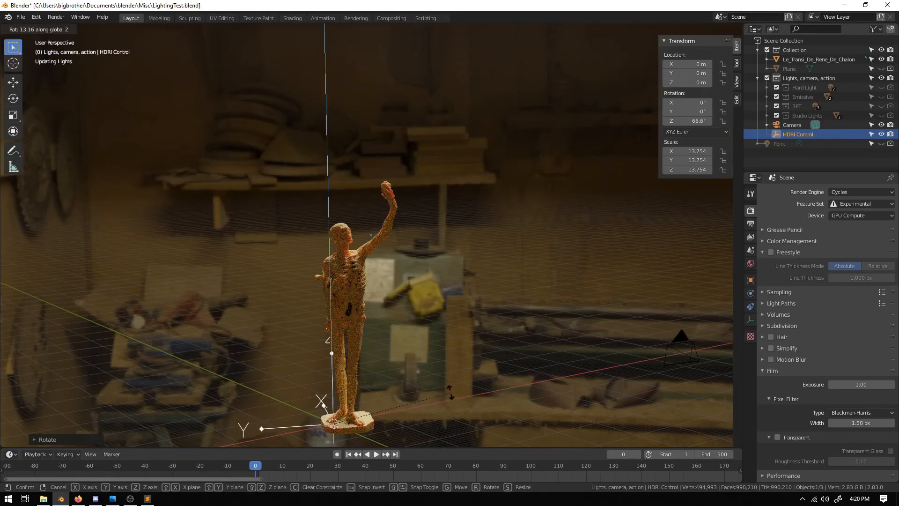
{"action": "left_click", "coordinate": [439, 386]}
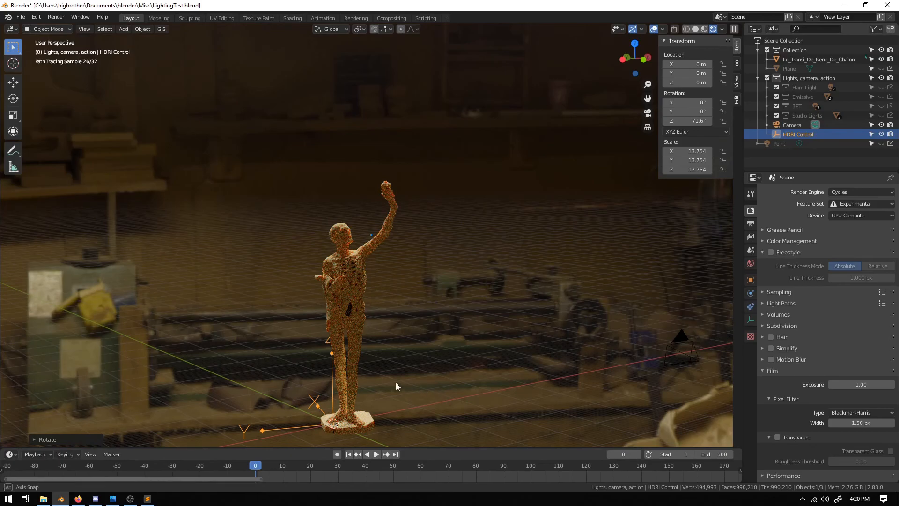
- Rotate the HDRI Control empty freely in the view to about -51.3° X, 44.3° Y and 73.4° Z
{"action": "middle_click_drag", "start_coordinate": [396, 384], "coordinate": [423, 397]}
{"action": "key", "text": "r"}
{"action": "left_click", "coordinate": [365, 378]}
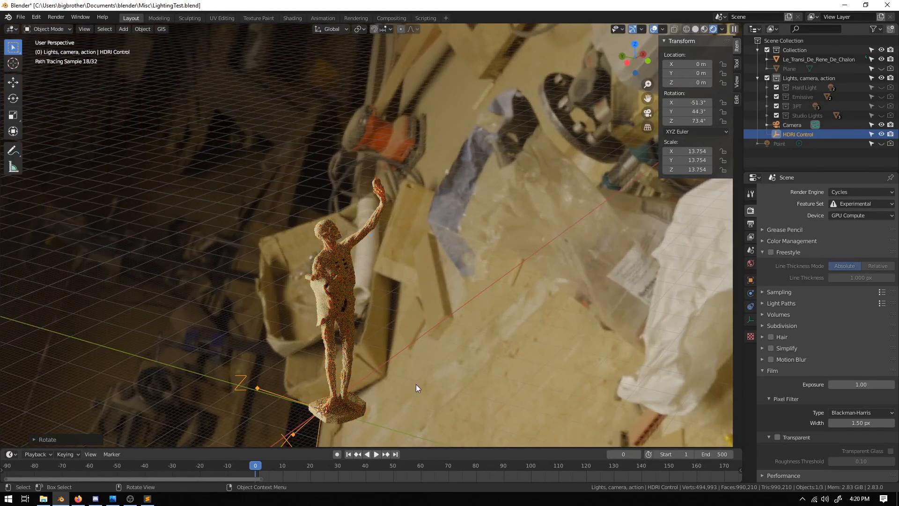
{"action": "middle_click_drag", "start_coordinate": [416, 384], "coordinate": [366, 376]}
- Look through the camera and rotate the HDRI Control empty about the global Z axis to about 215°
{"action": "key", "text": "KP_0"}
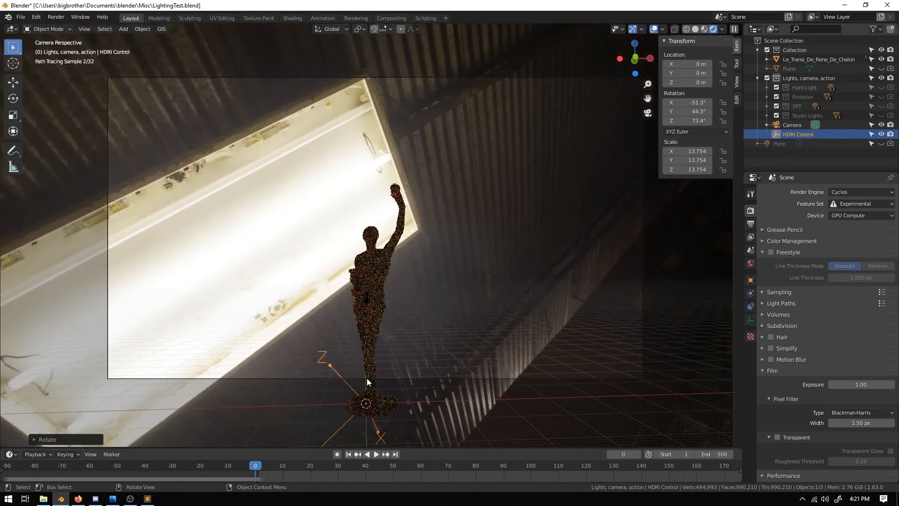
{"action": "key", "text": "Home"}
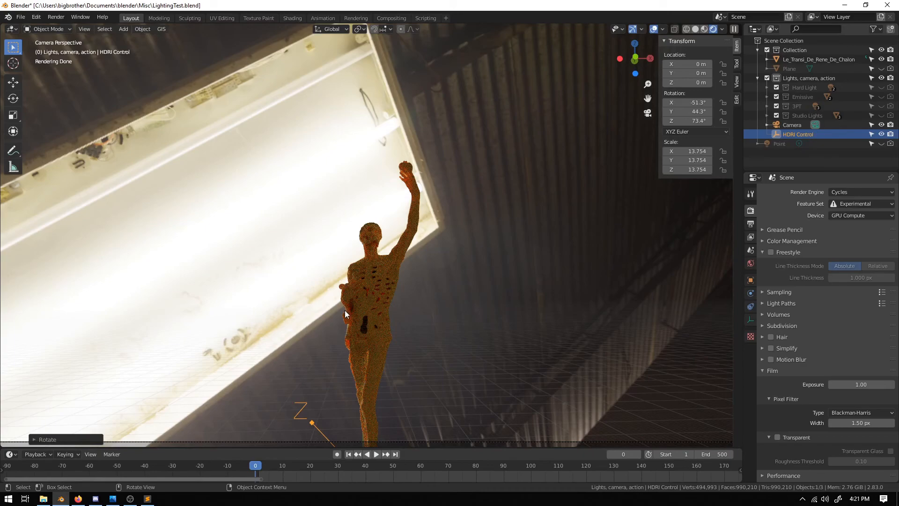
{"action": "key", "text": "r"}
{"action": "key", "text": "z"}
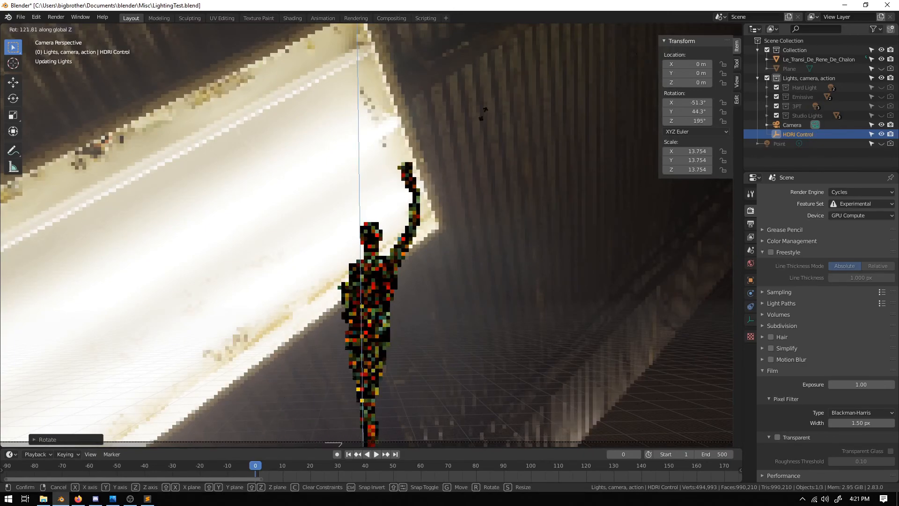
{"action": "left_click", "coordinate": [434, 126]}
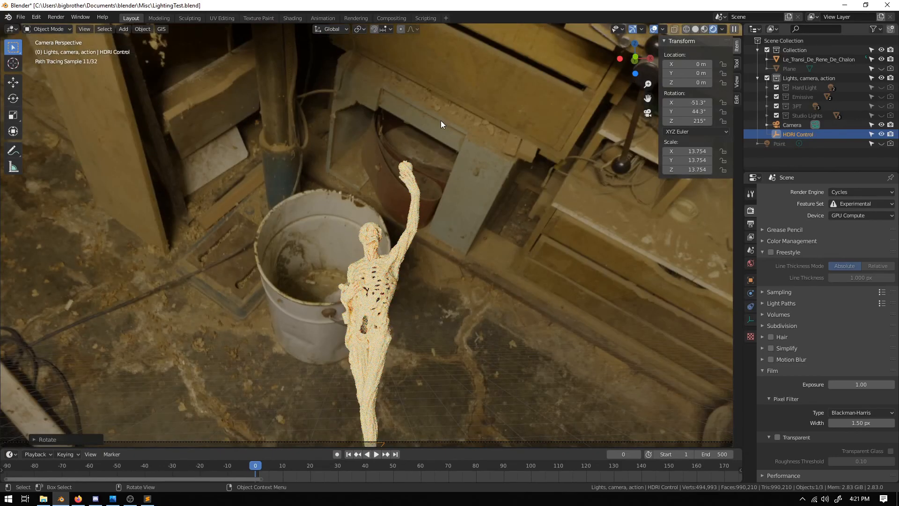
{"action": "scroll", "coordinate": [443, 249], "scroll_direction": "up", "scroll_amount": 3}
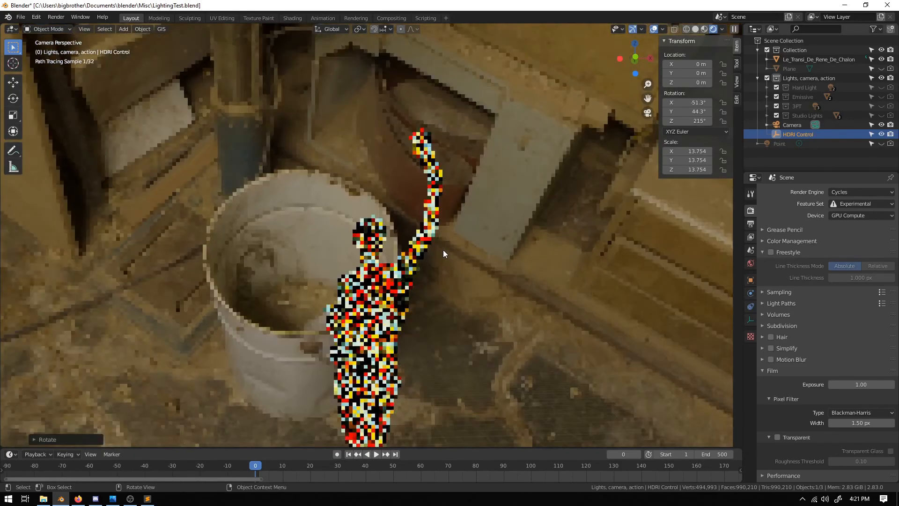
{"action": "scroll", "coordinate": [443, 247], "scroll_direction": "down", "scroll_amount": 3}
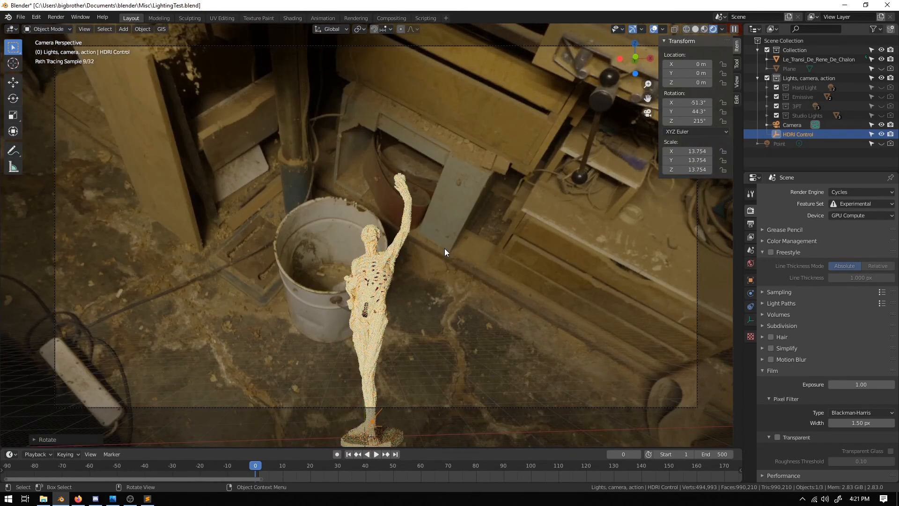
- Rotate the HDRI Control empty about the global Z axis to about 176°, then 141°, and examine the lighting around the statue
{"action": "key", "text": "r"}
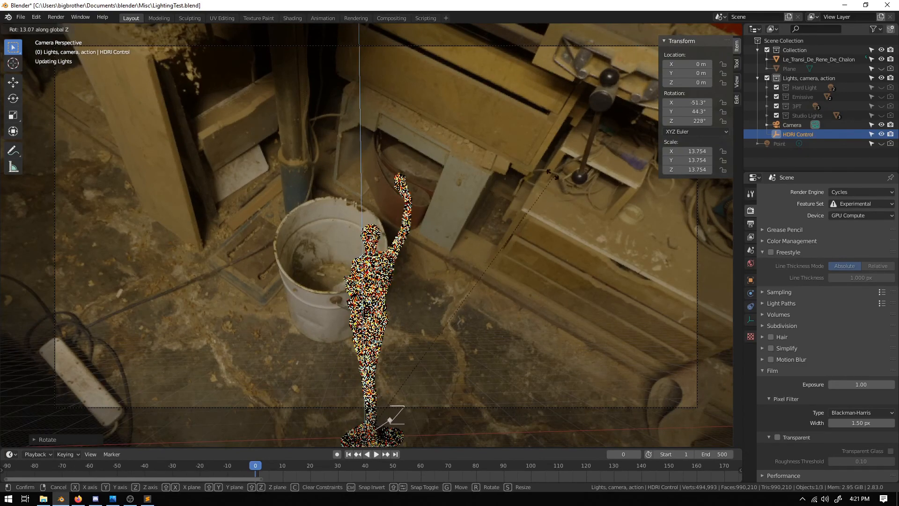
{"action": "left_click", "coordinate": [308, 240]}
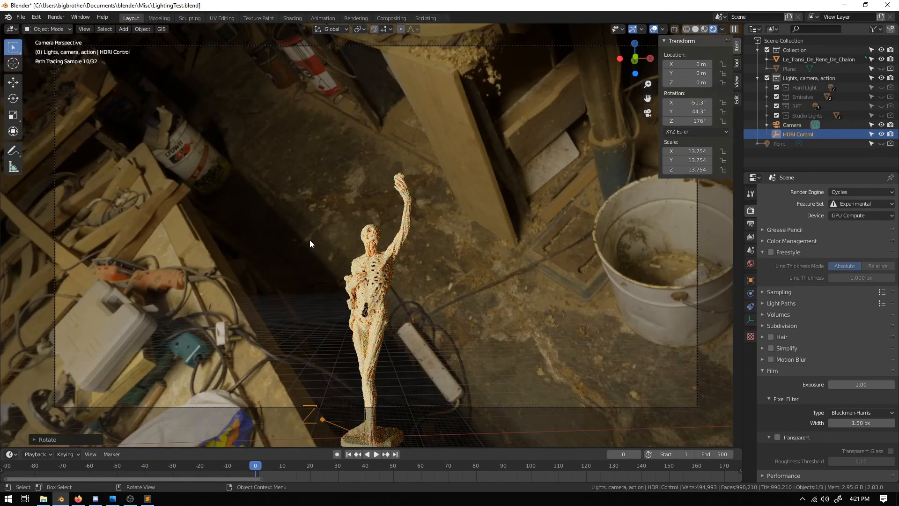
{"action": "key", "text": "r"}
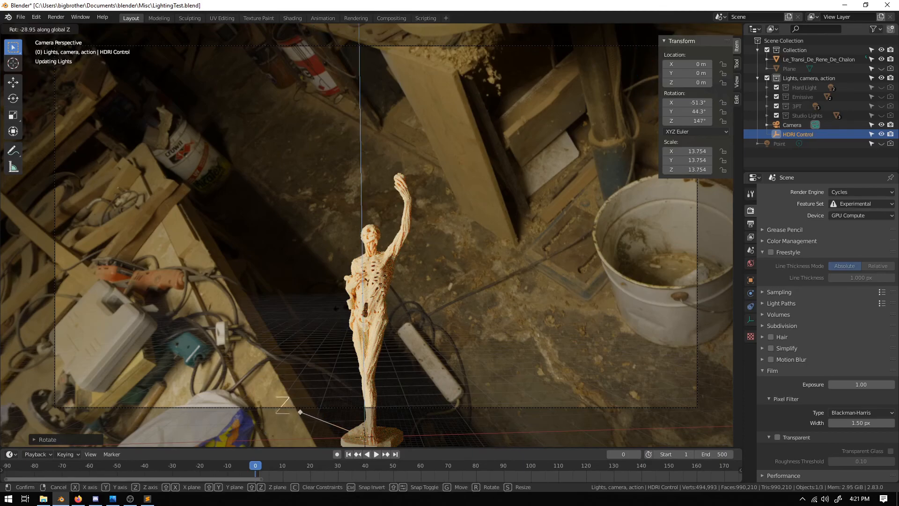
{"action": "left_click", "coordinate": [462, 262]}
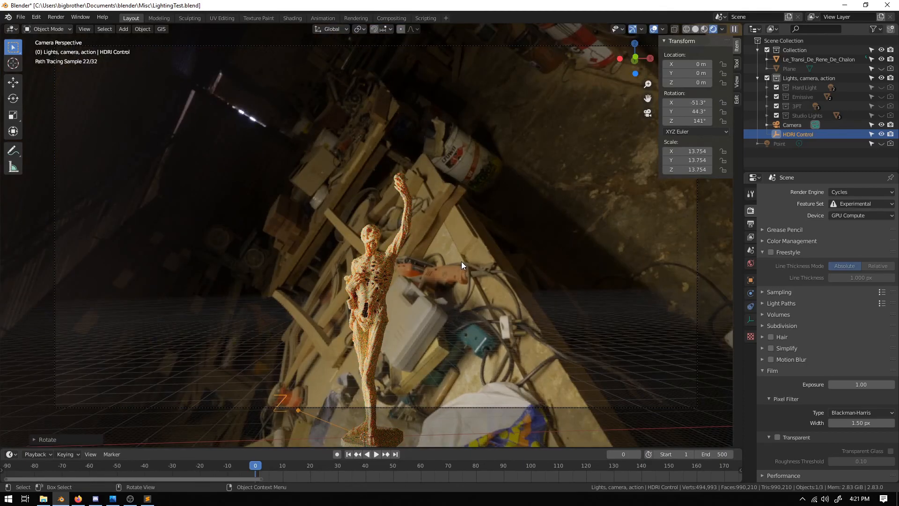
{"action": "middle_click_drag", "start_coordinate": [440, 255], "coordinate": [465, 277]}
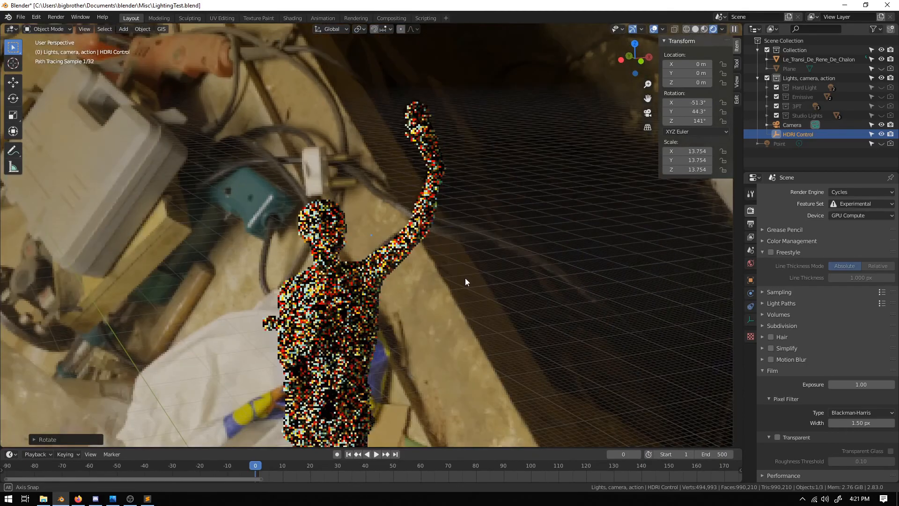
{"action": "scroll", "coordinate": [465, 277], "scroll_direction": "up", "scroll_amount": 1}
{"action": "scroll", "coordinate": [431, 234], "scroll_direction": "down", "scroll_amount": 5}
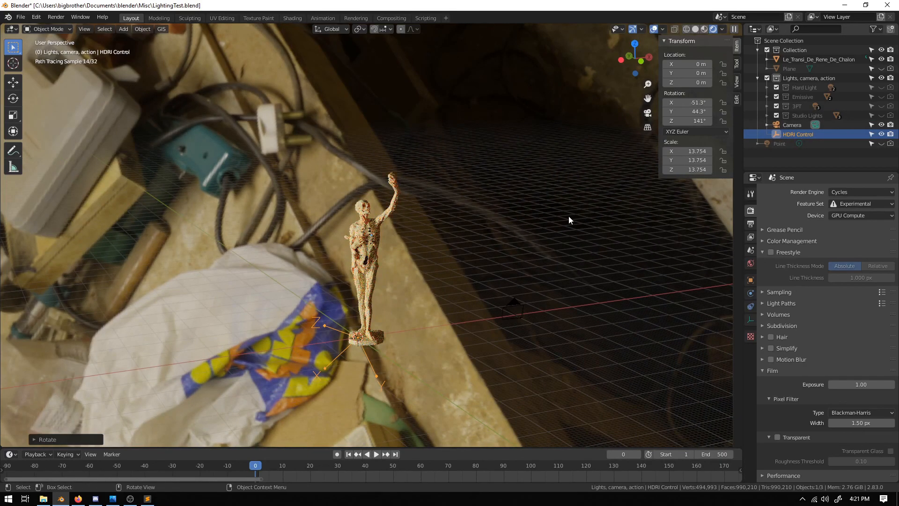
{"action": "middle_click_drag", "start_coordinate": [568, 216], "coordinate": [558, 203]}
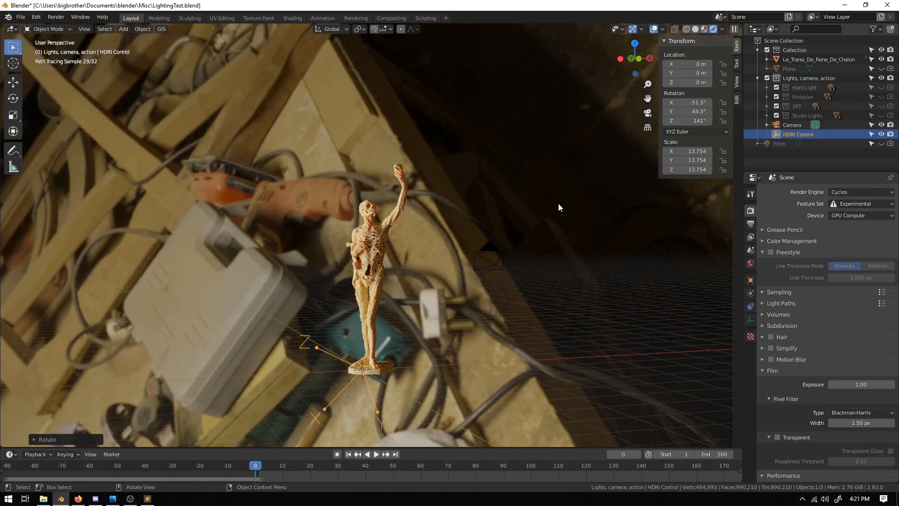